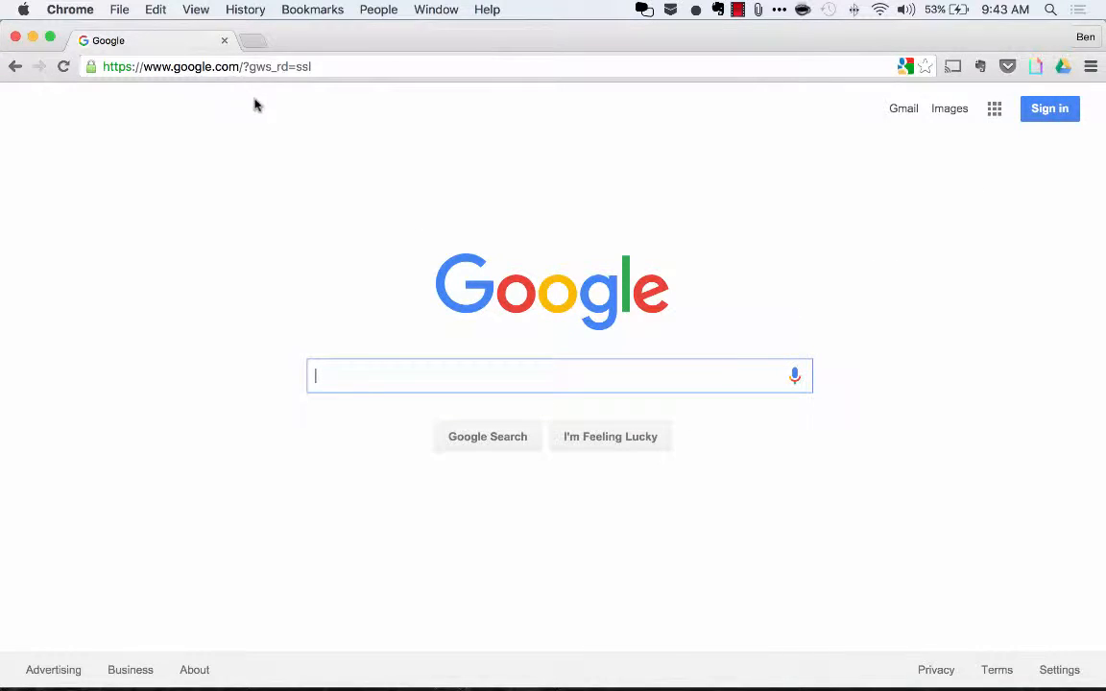
Step: Sign in to the Google account and open Google Drive
{"action": "left_click", "coordinate": [1050, 119]}
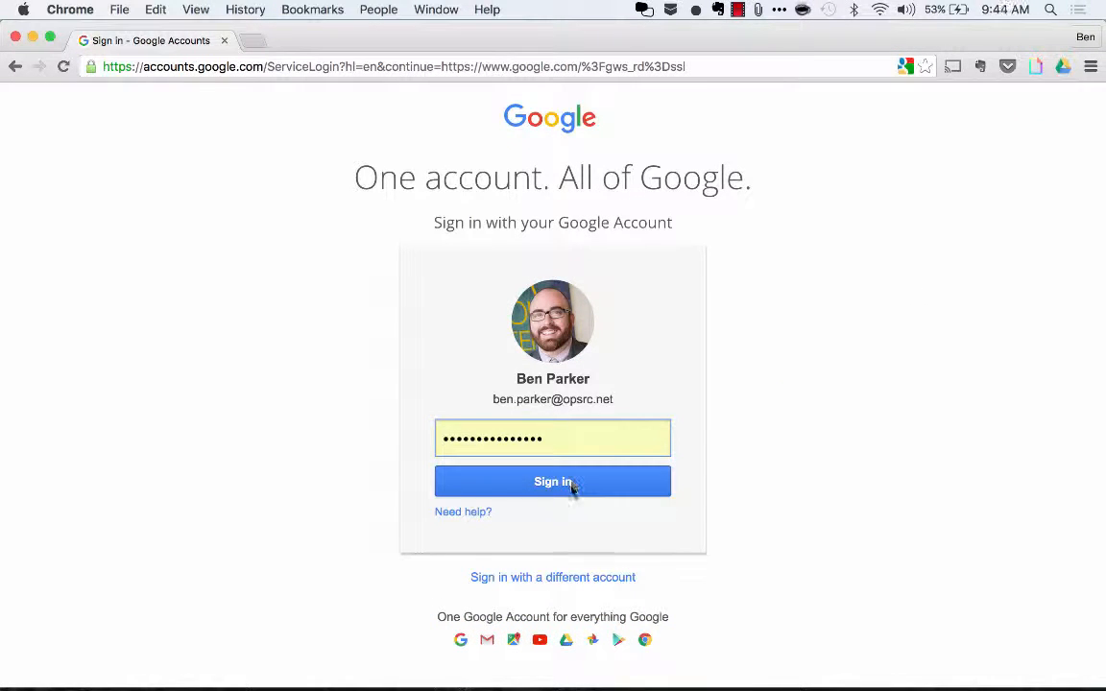
{"action": "left_click", "coordinate": [563, 492]}
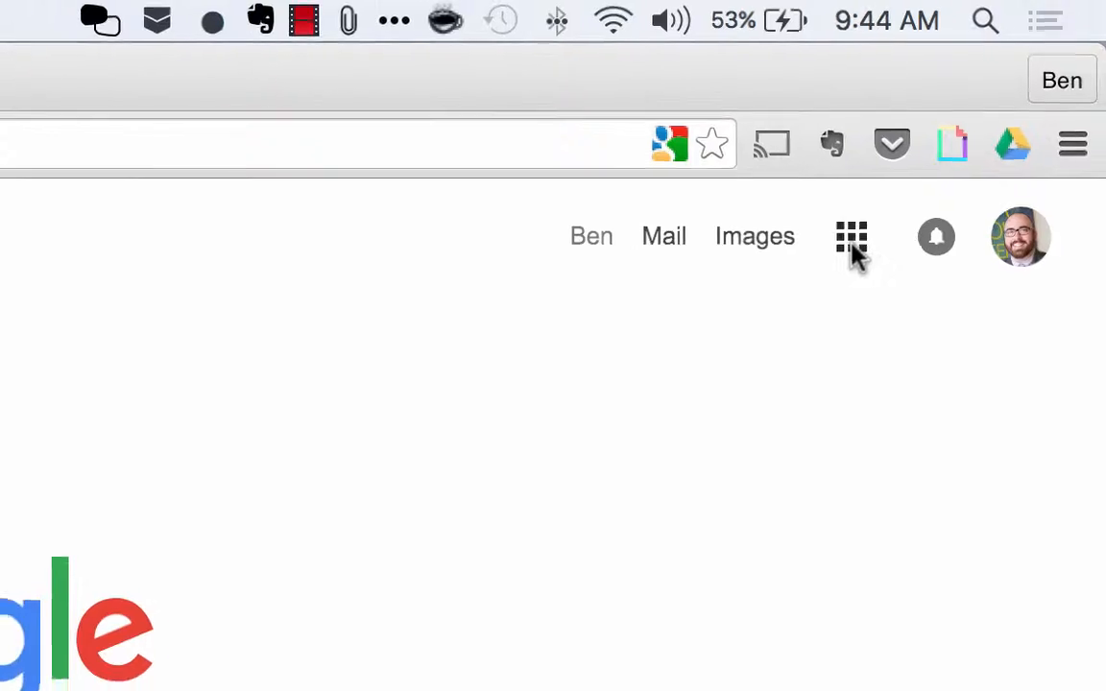
{"action": "left_click", "coordinate": [852, 240]}
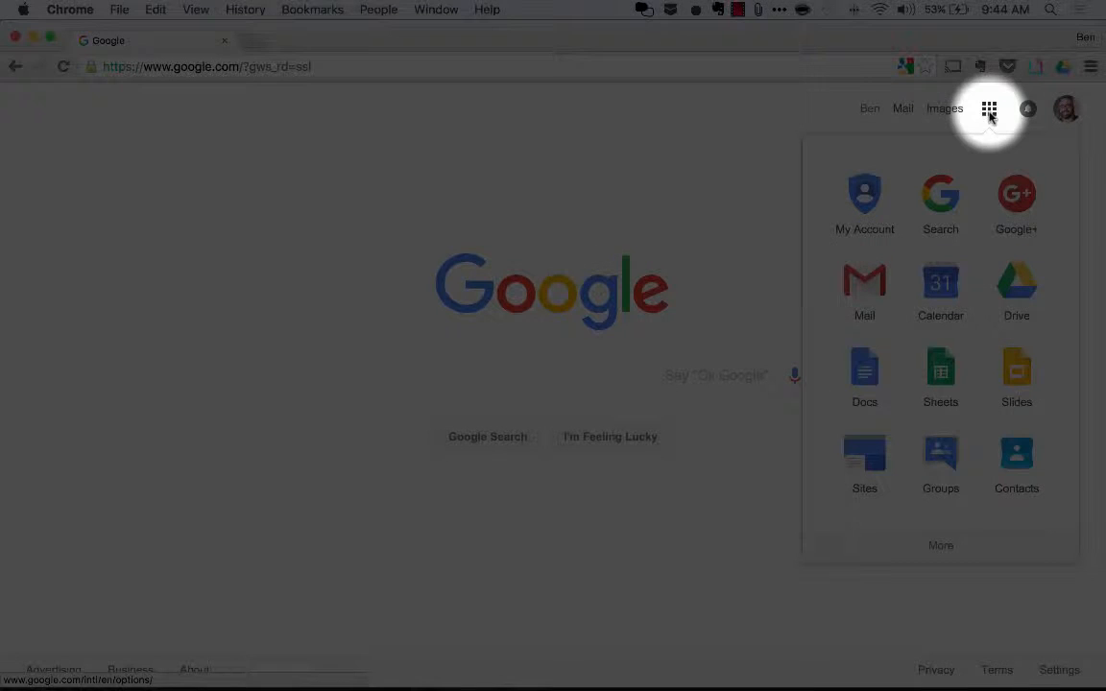
{"action": "left_click", "coordinate": [913, 408]}
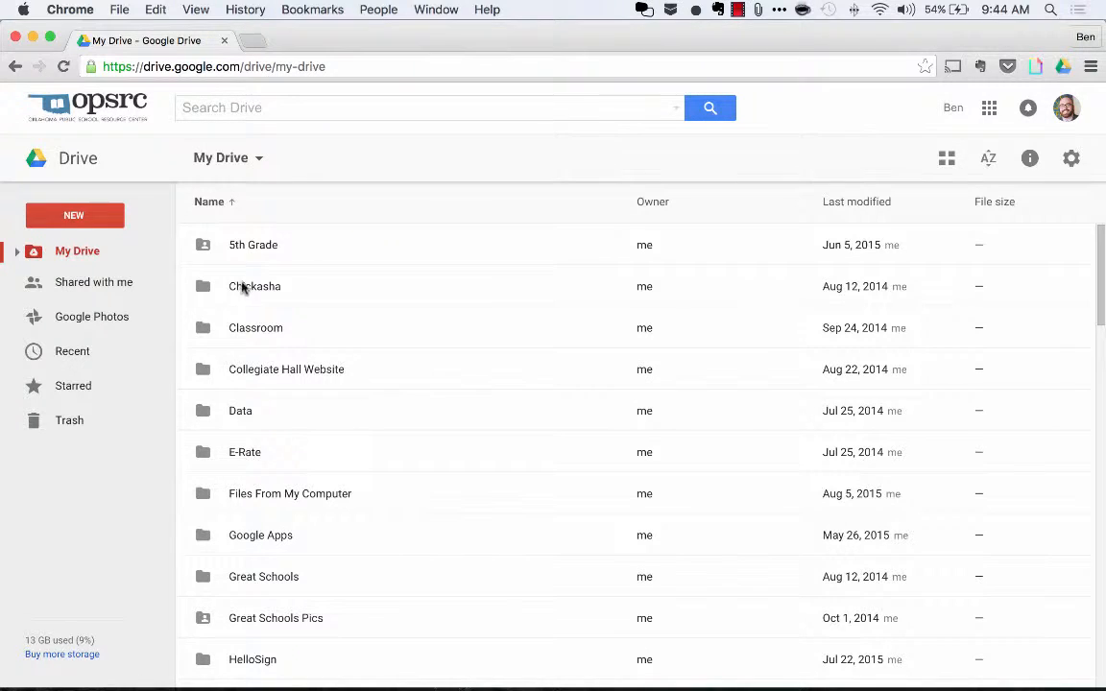
Step: Create a new blank Google Form in My Drive
{"action": "left_click", "coordinate": [103, 223]}
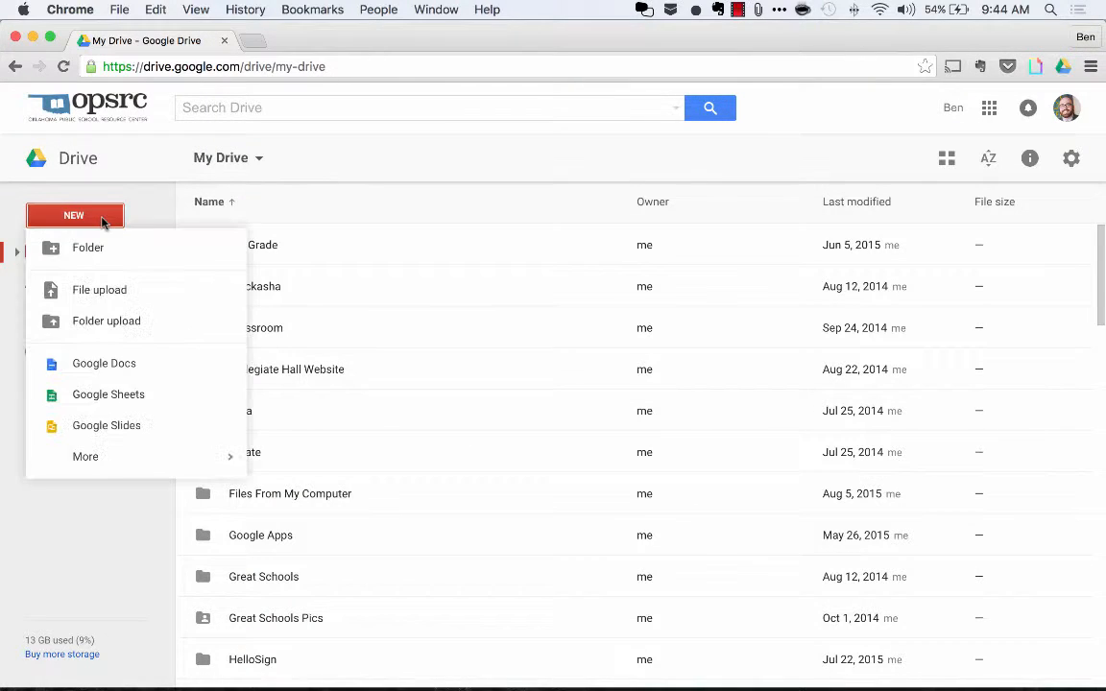
{"action": "mouse_move", "coordinate": [150, 461]}
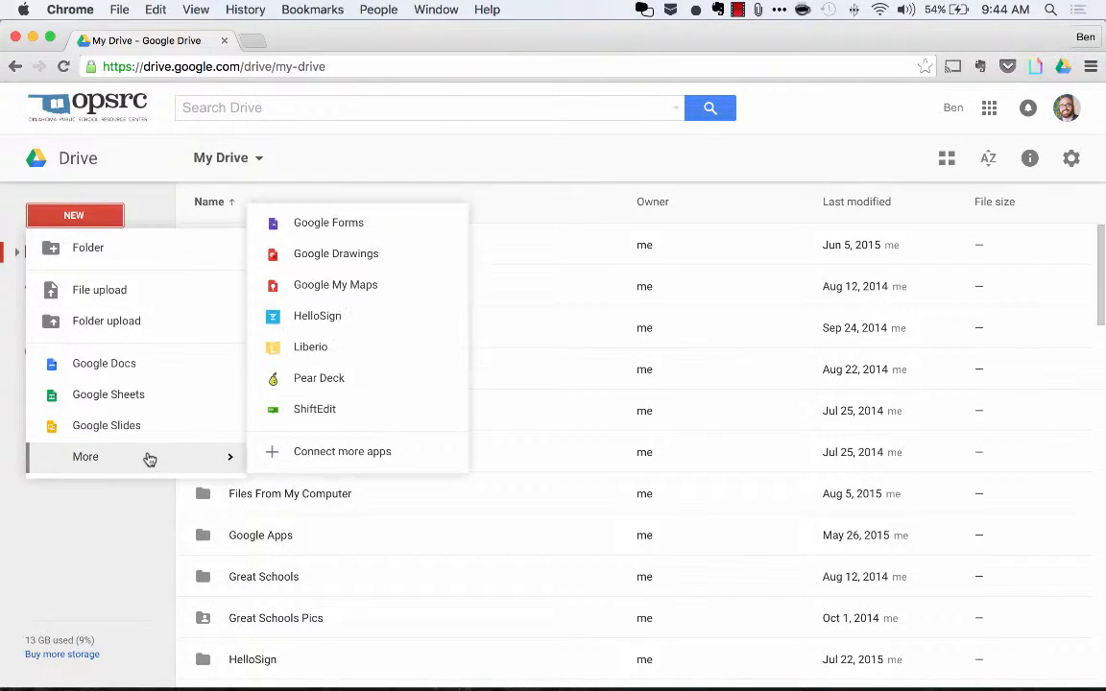
{"action": "left_click", "coordinate": [360, 226]}
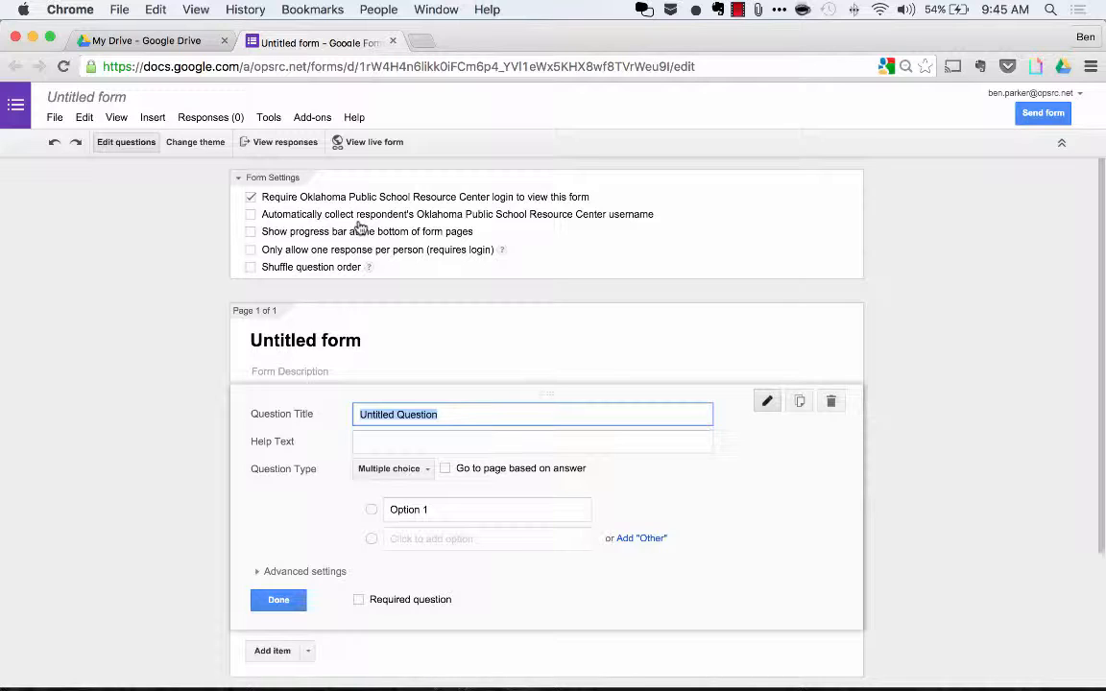
{"action": "scroll", "coordinate": [361, 227], "scroll_direction": "down", "scroll_amount": 2}
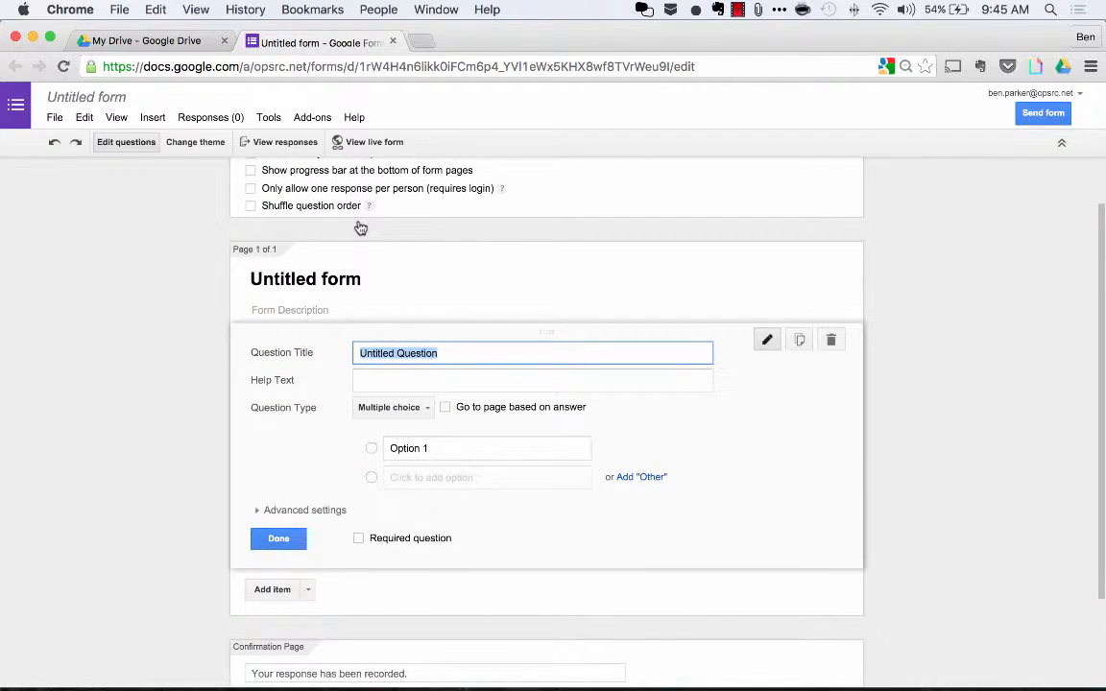
{"action": "scroll", "coordinate": [358, 227], "scroll_direction": "up", "scroll_amount": 2}
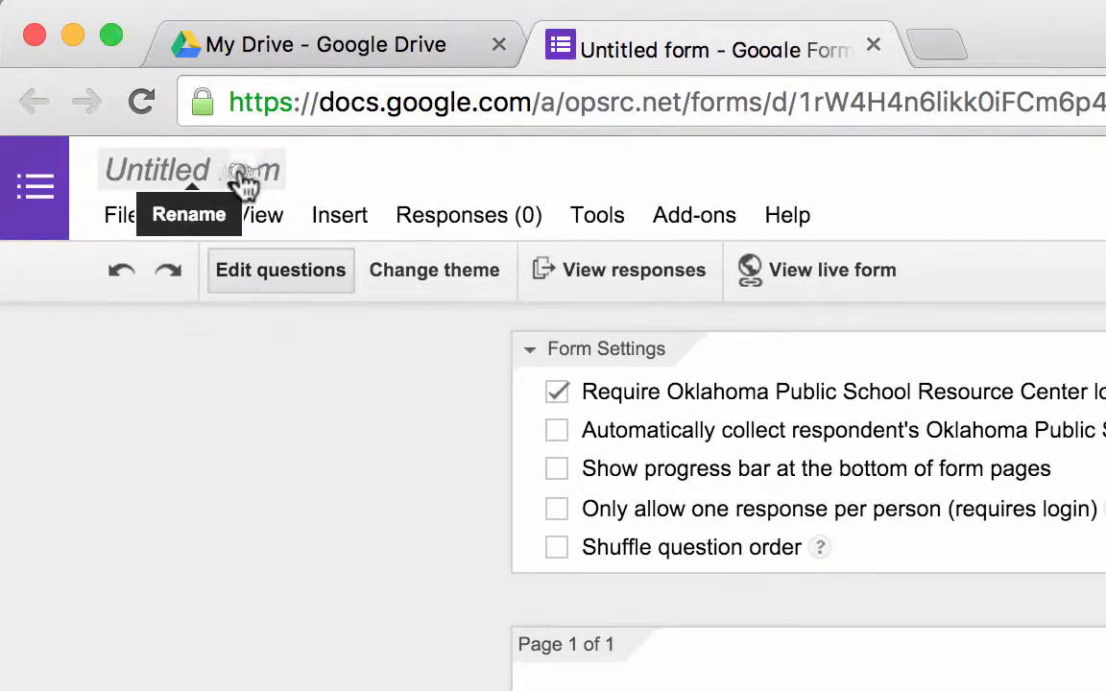
Step: Rename the untitled form with the owner's first name in possessive form followed by "New Quiz"
{"action": "left_click", "coordinate": [235, 187]}
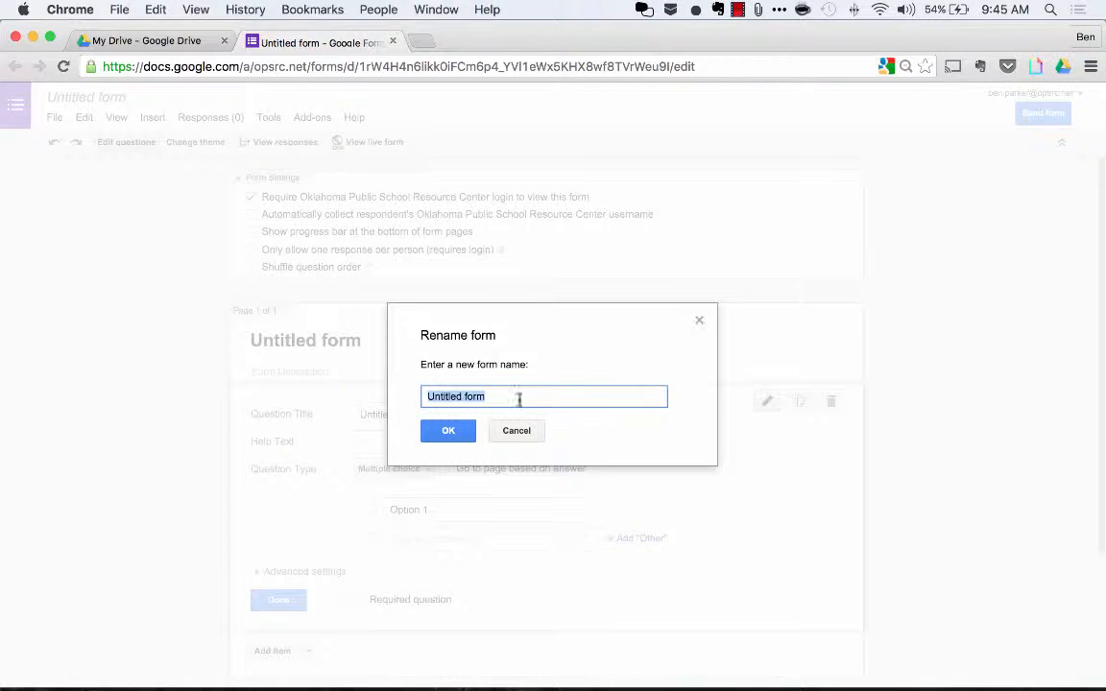
{"action": "key", "text": "BackSpace"}
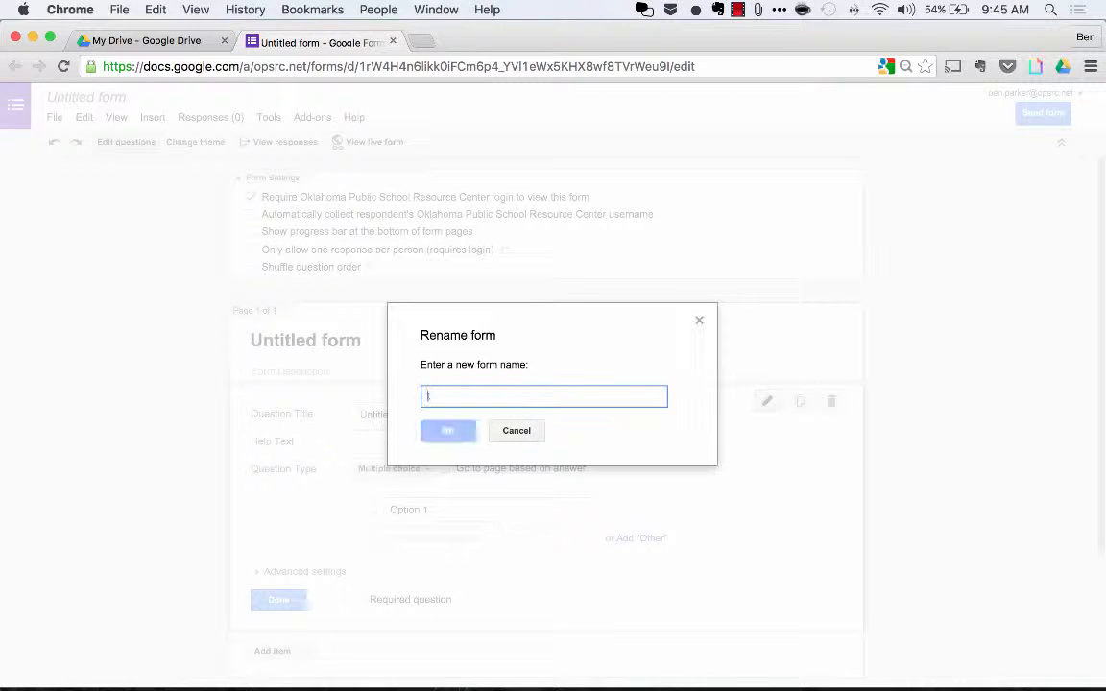
{"action": "type", "text": "BEn"}
{"action": "key", "text": "BackSpace"}
{"action": "key", "text": "BackSpace"}
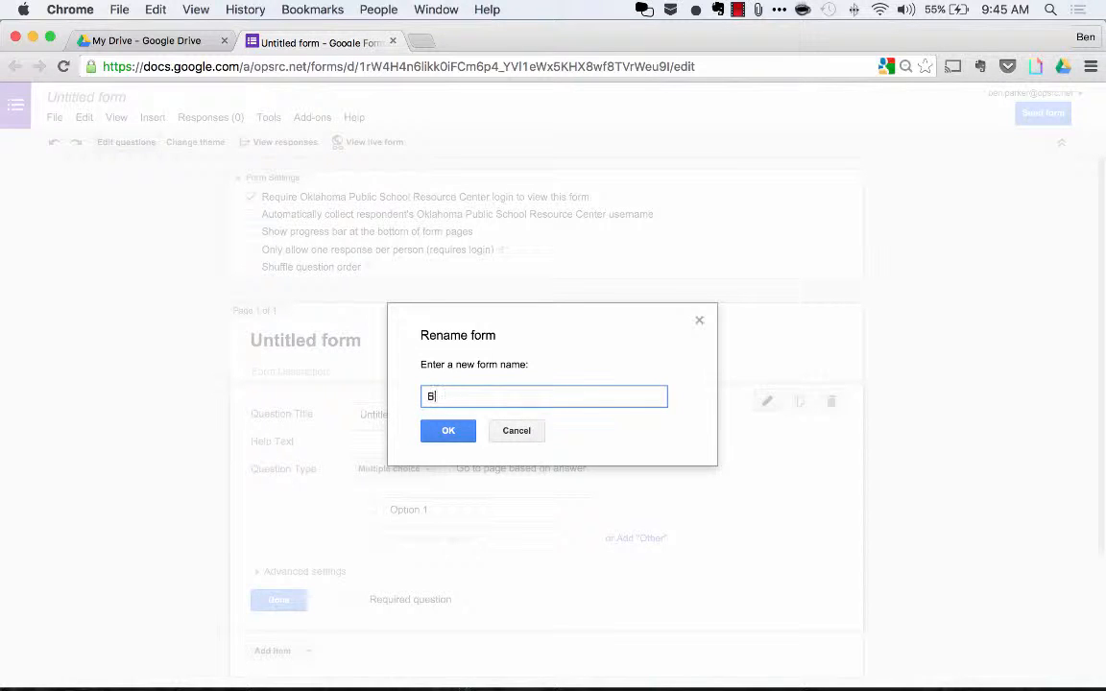
{"action": "type", "text": "en's New Quiz"}
{"action": "left_click", "coordinate": [437, 434]}
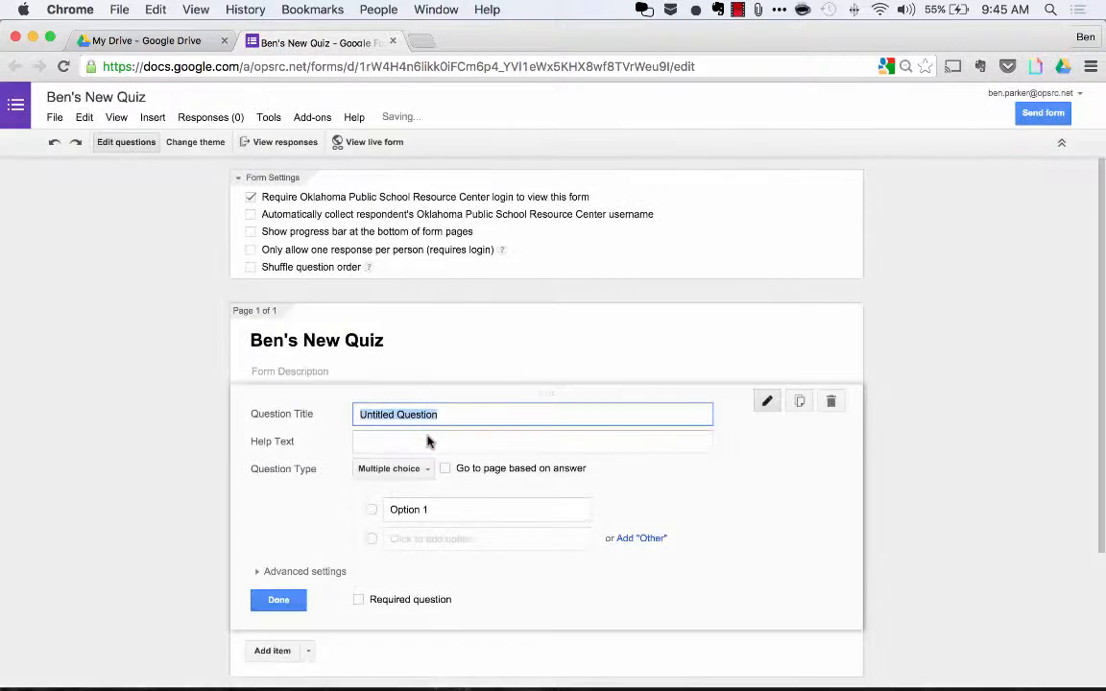
Step: Set the form description to "A sample quiz so we can learn Flubaroo!"
{"action": "left_click", "coordinate": [333, 370]}
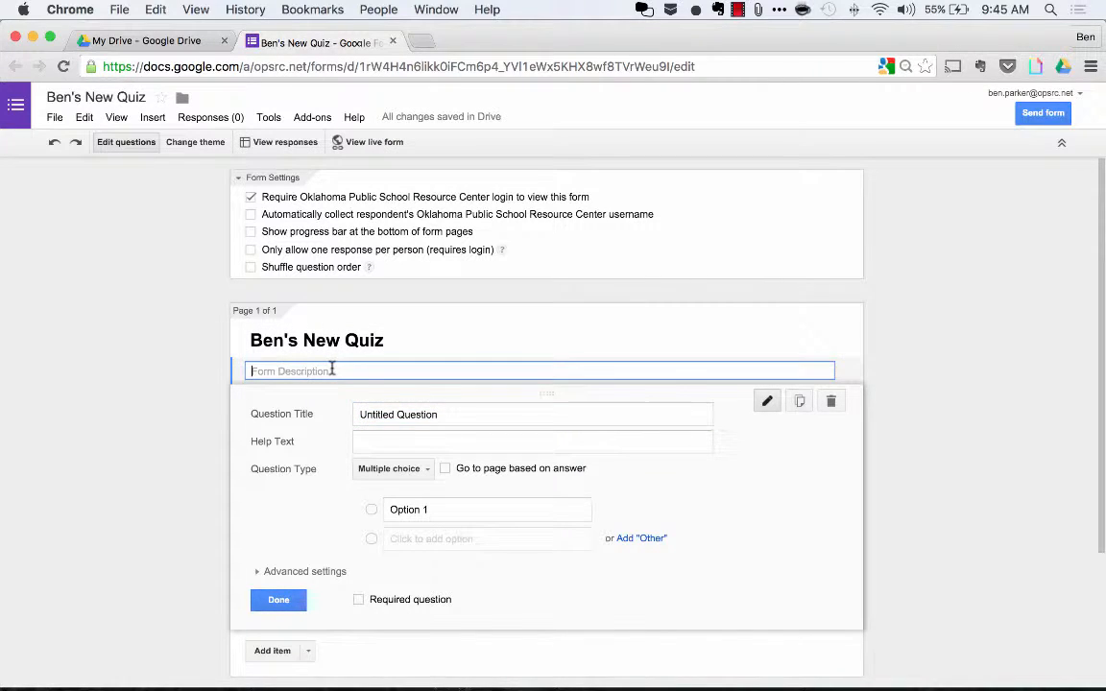
{"action": "type", "text": "A sample quiz so we"}
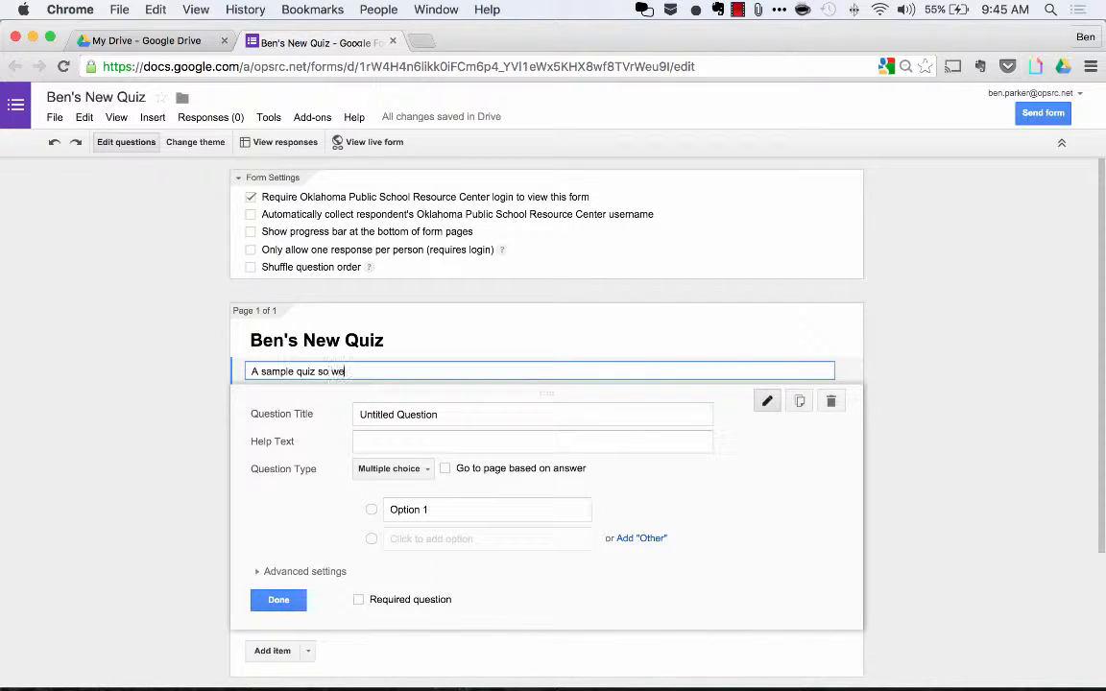
{"action": "type", "text": " can learn Flubaroo"}
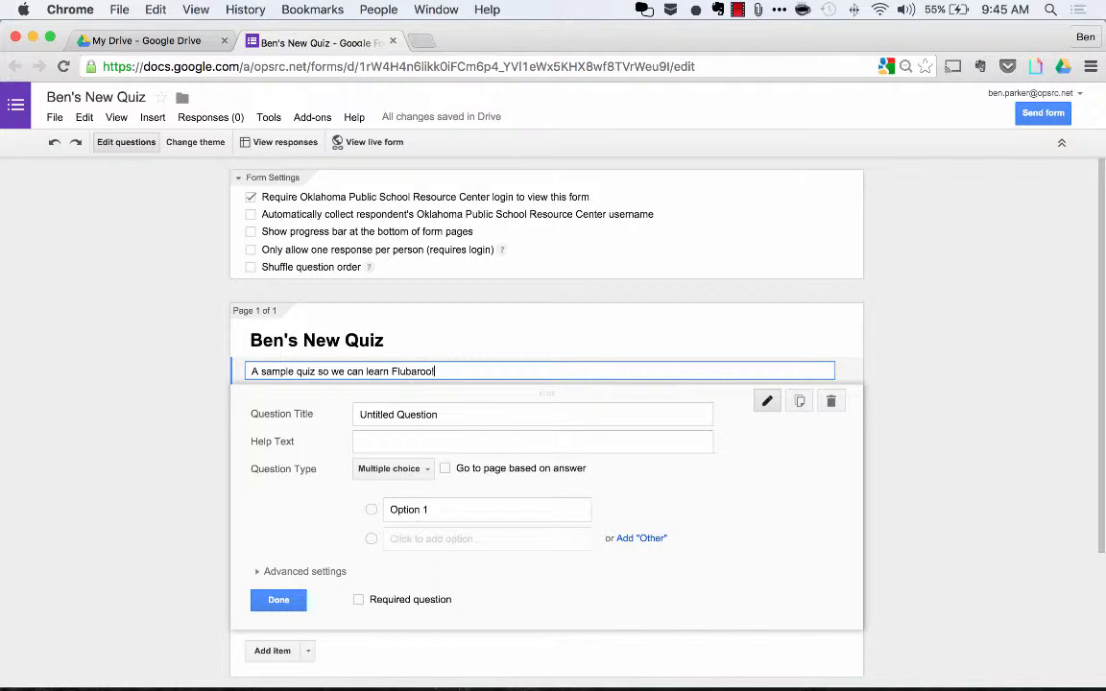
{"action": "type", "text": "!"}
{"action": "left_click", "coordinate": [223, 338]}
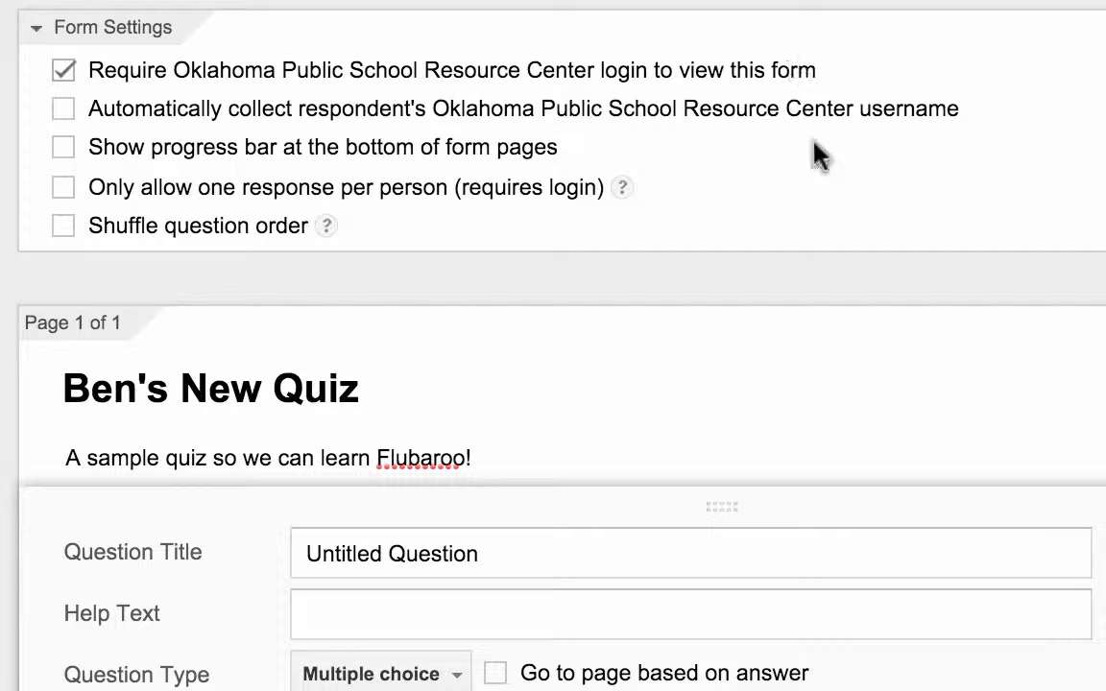
Step: Remove the Oklahoma Public School Resource Center login requirement from the form and enable shuffled question order
{"action": "left_click", "coordinate": [62, 71]}
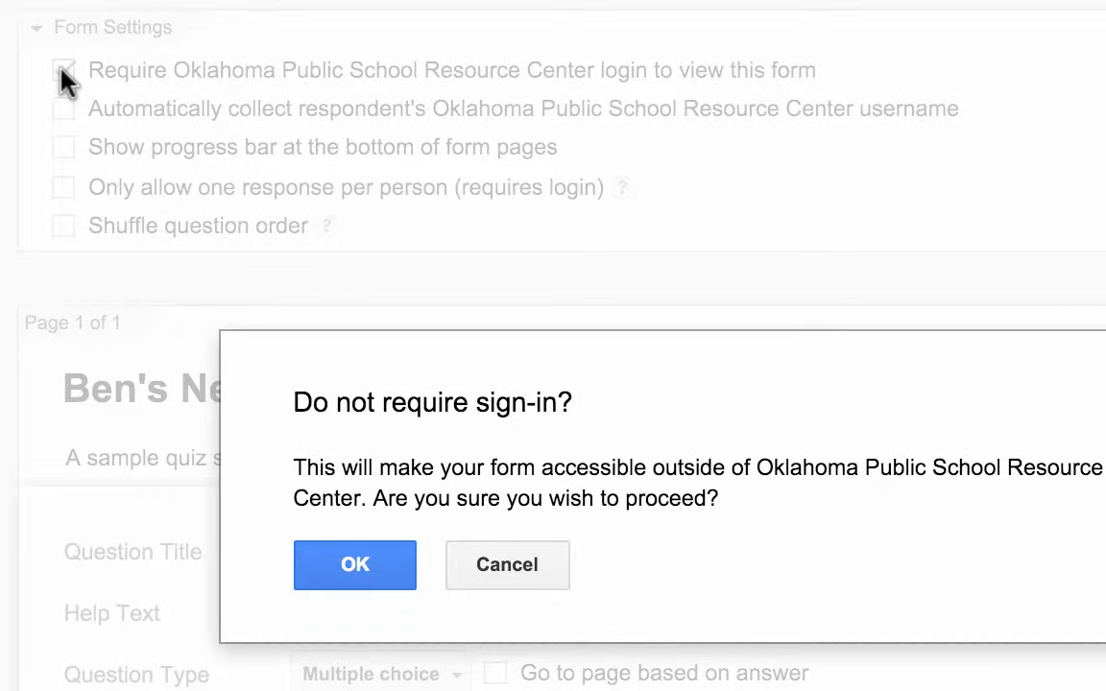
{"action": "left_click", "coordinate": [345, 567]}
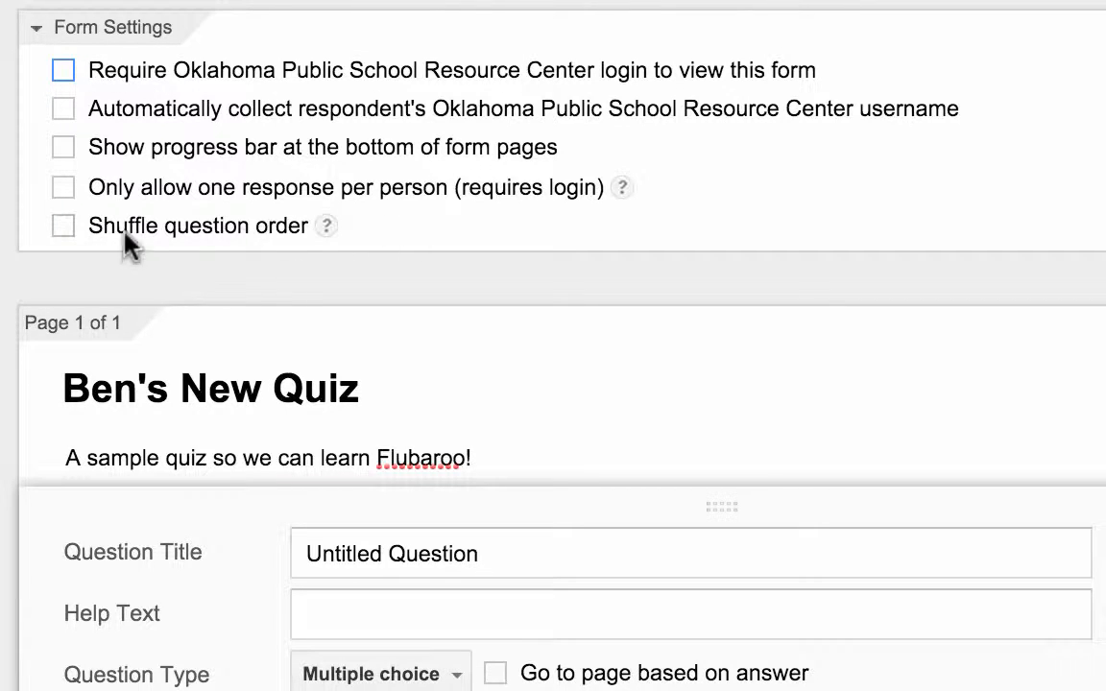
{"action": "mouse_move", "coordinate": [328, 238]}
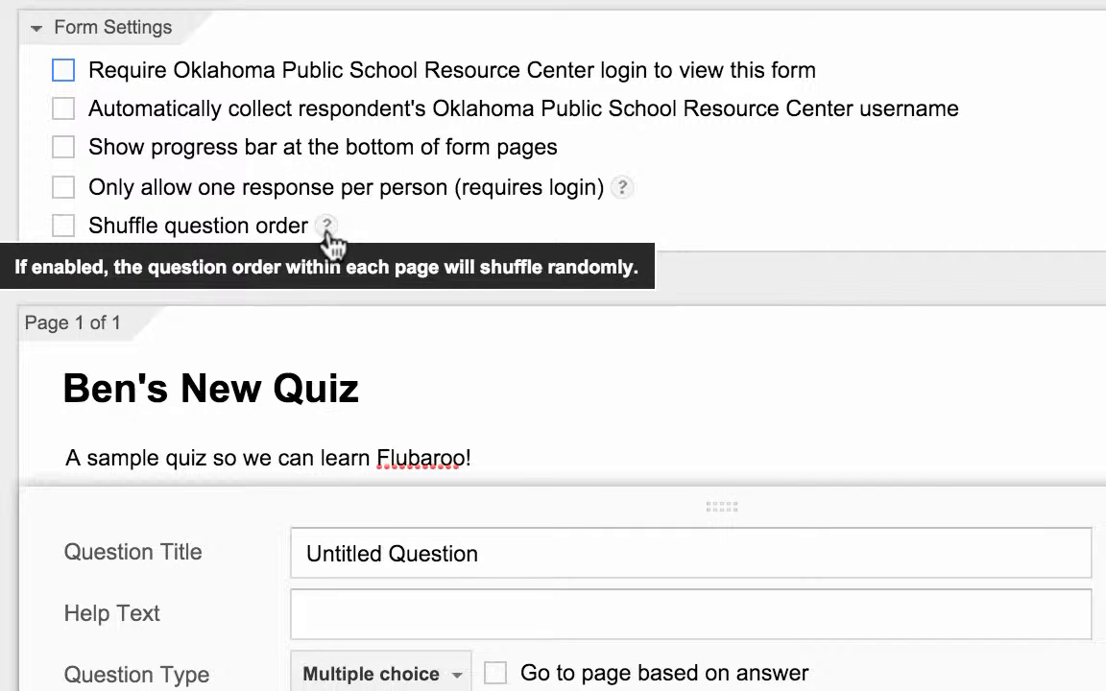
{"action": "left_click", "coordinate": [61, 227]}
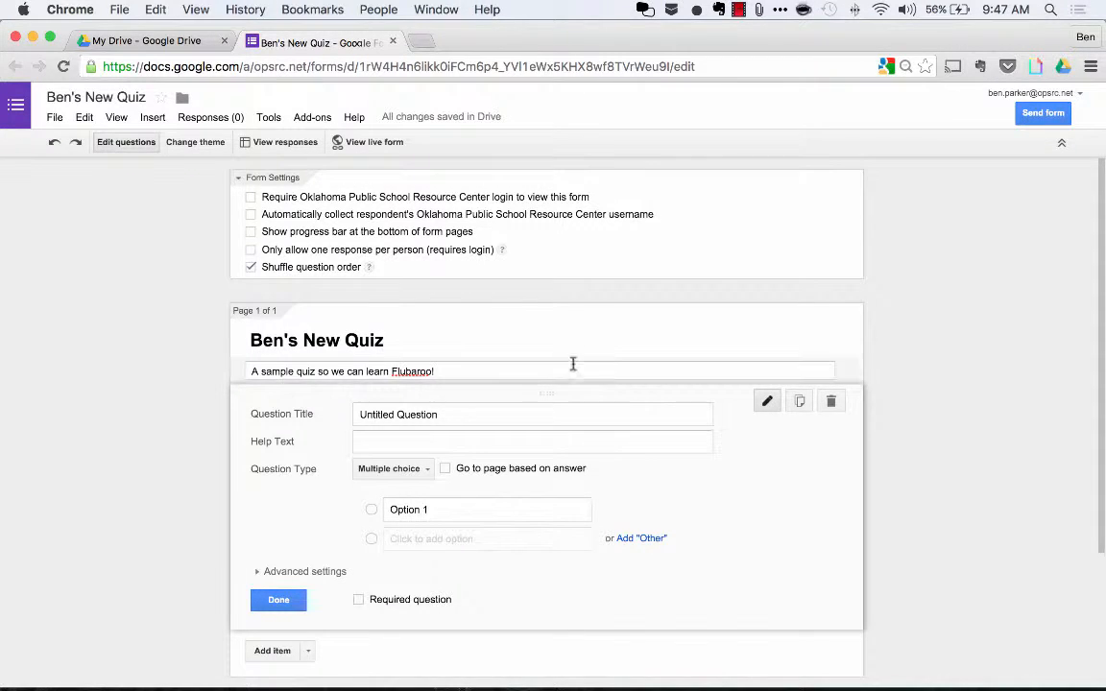
{"action": "scroll", "coordinate": [571, 362], "scroll_direction": "down", "scroll_amount": 4}
{"action": "scroll", "coordinate": [566, 359], "scroll_direction": "up", "scroll_amount": 2}
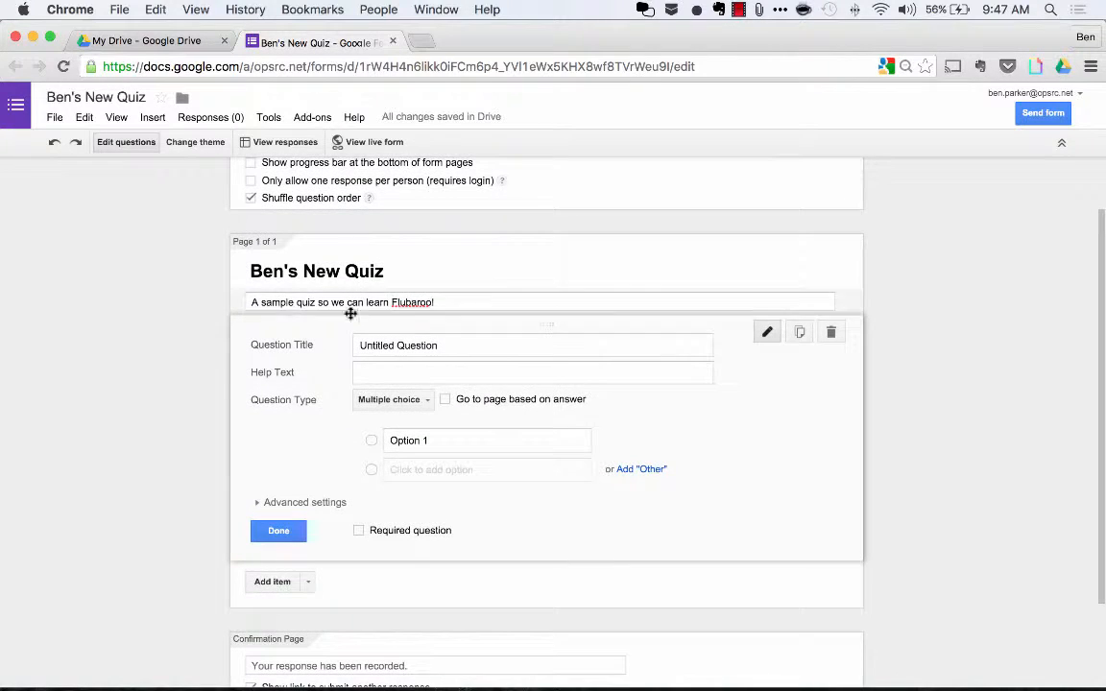
{"action": "scroll", "coordinate": [425, 399], "scroll_direction": "down", "scroll_amount": 3}
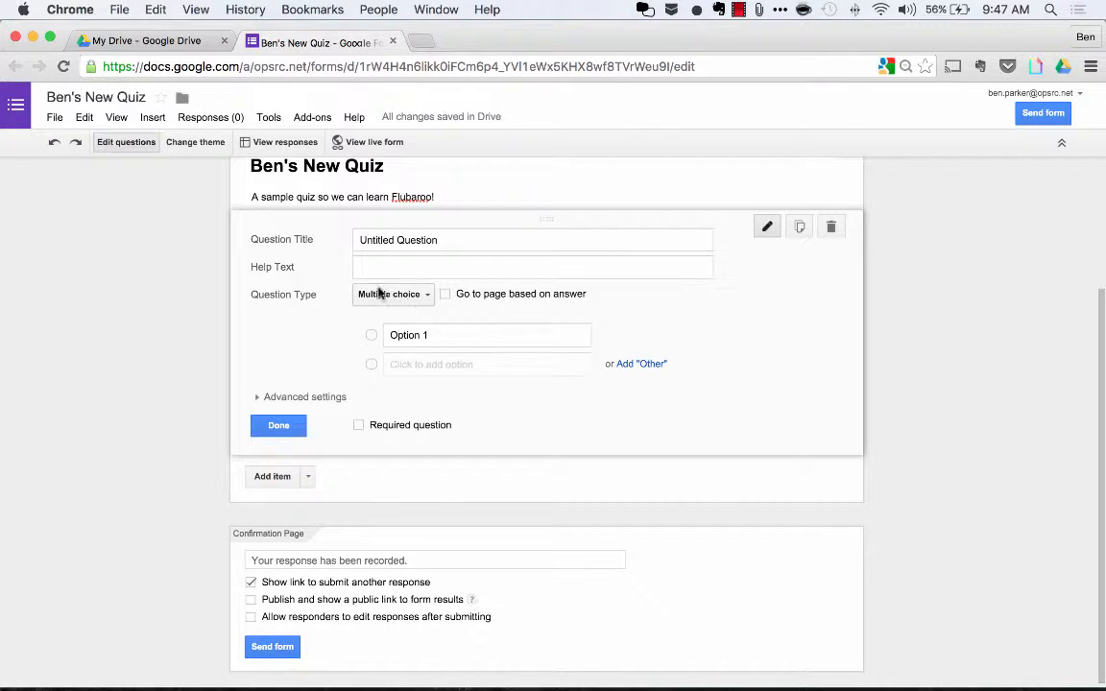
{"action": "left_click", "coordinate": [423, 296]}
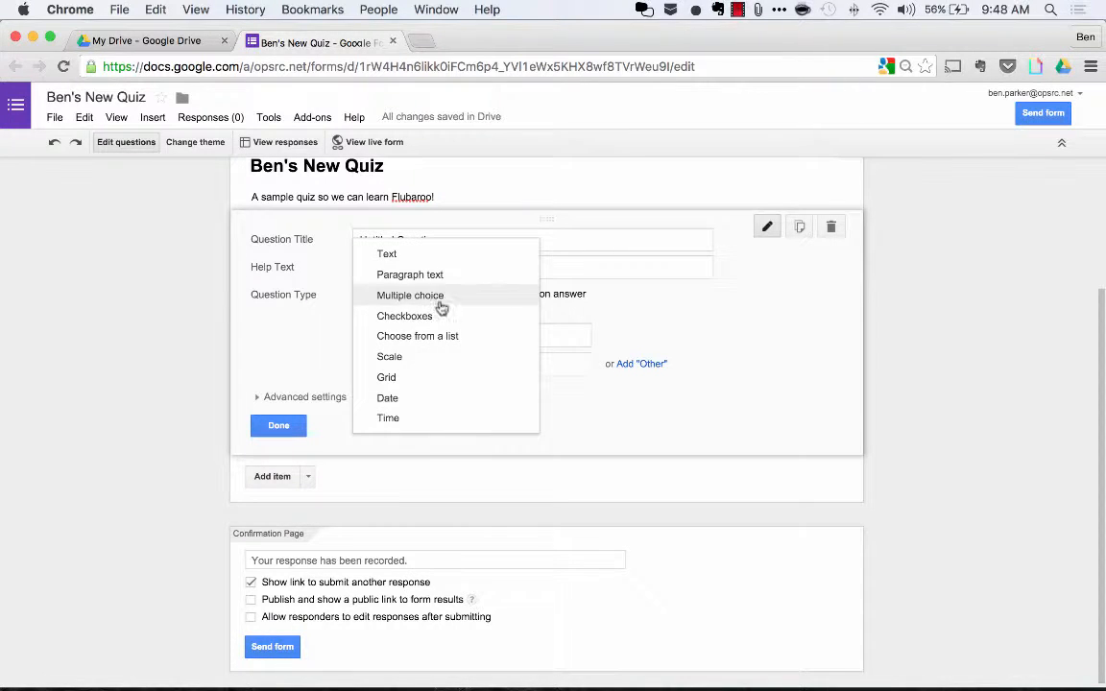
{"action": "left_click", "coordinate": [745, 284]}
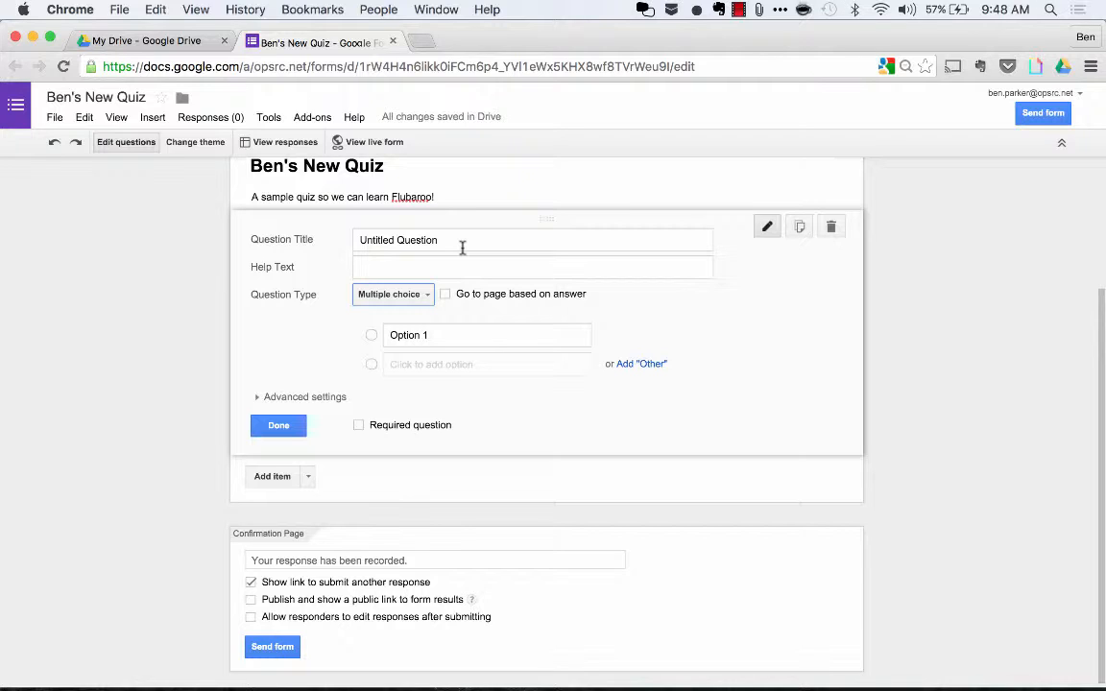
Step: Title the first multiple choice question "What color is the sky?" and give it the help text "Look up!"
{"action": "scroll", "coordinate": [462, 247], "scroll_direction": "up", "scroll_amount": 1}
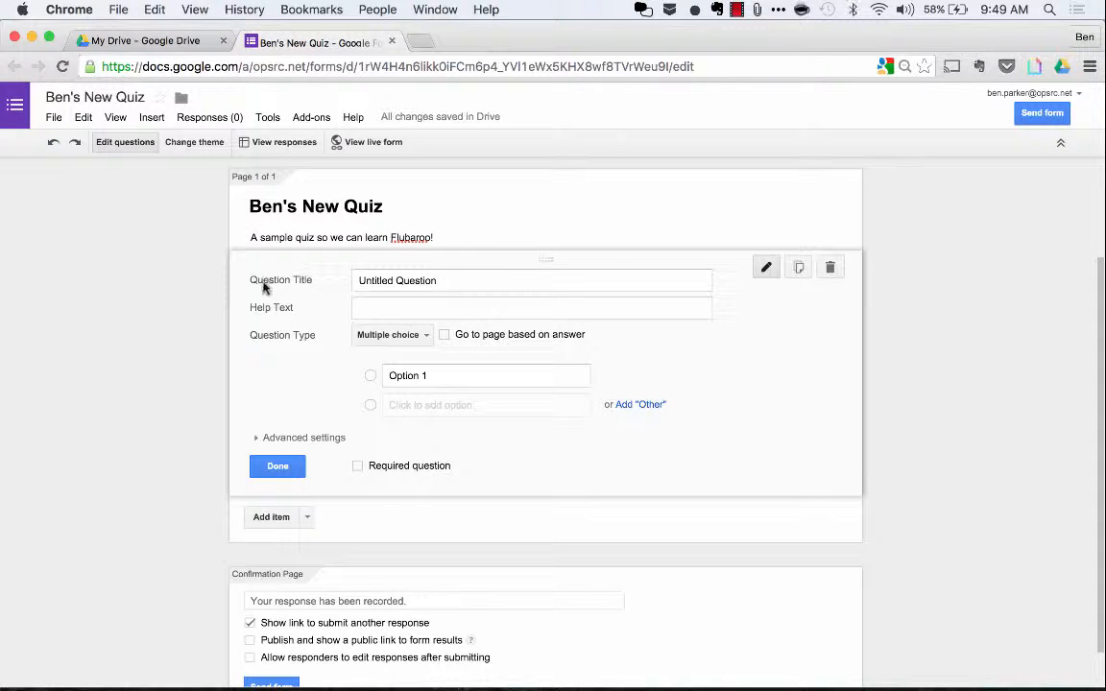
{"action": "triple_click", "coordinate": [363, 280]}
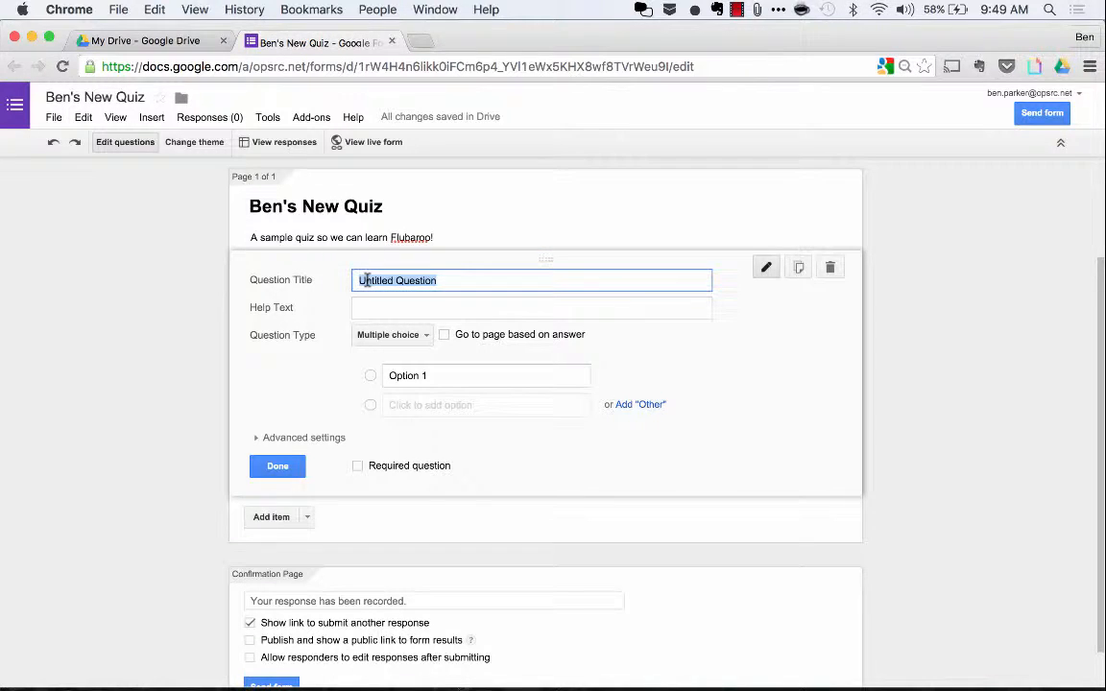
{"action": "key", "text": "BackSpace"}
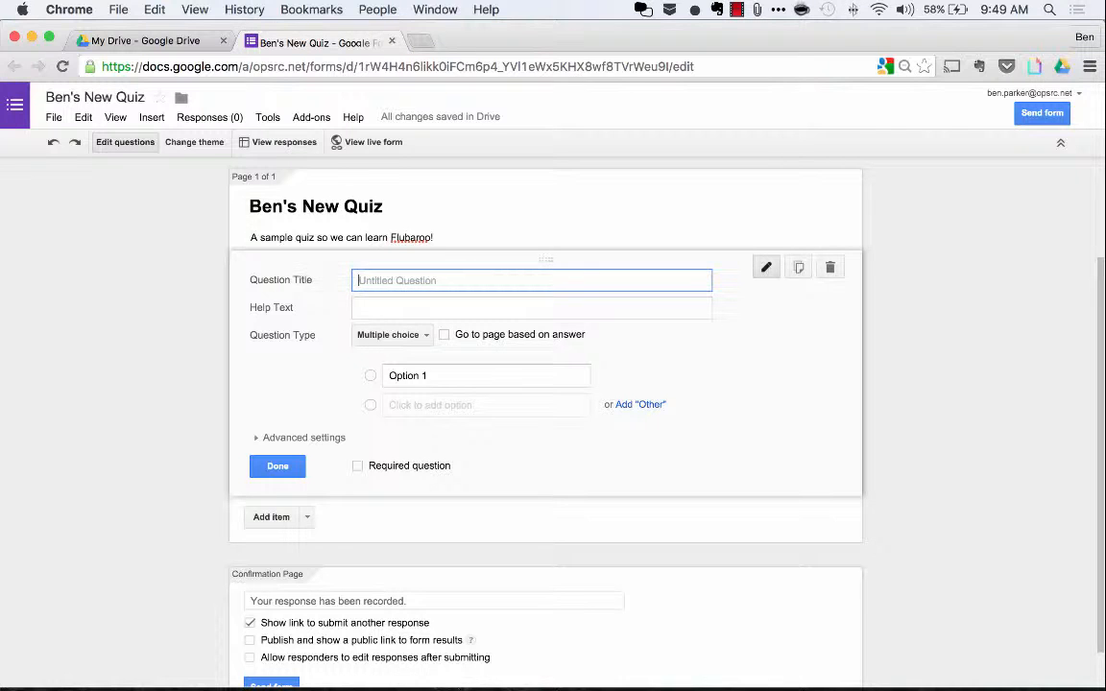
{"action": "type", "text": "What color is the sky?"}
{"action": "key", "text": "Tab"}
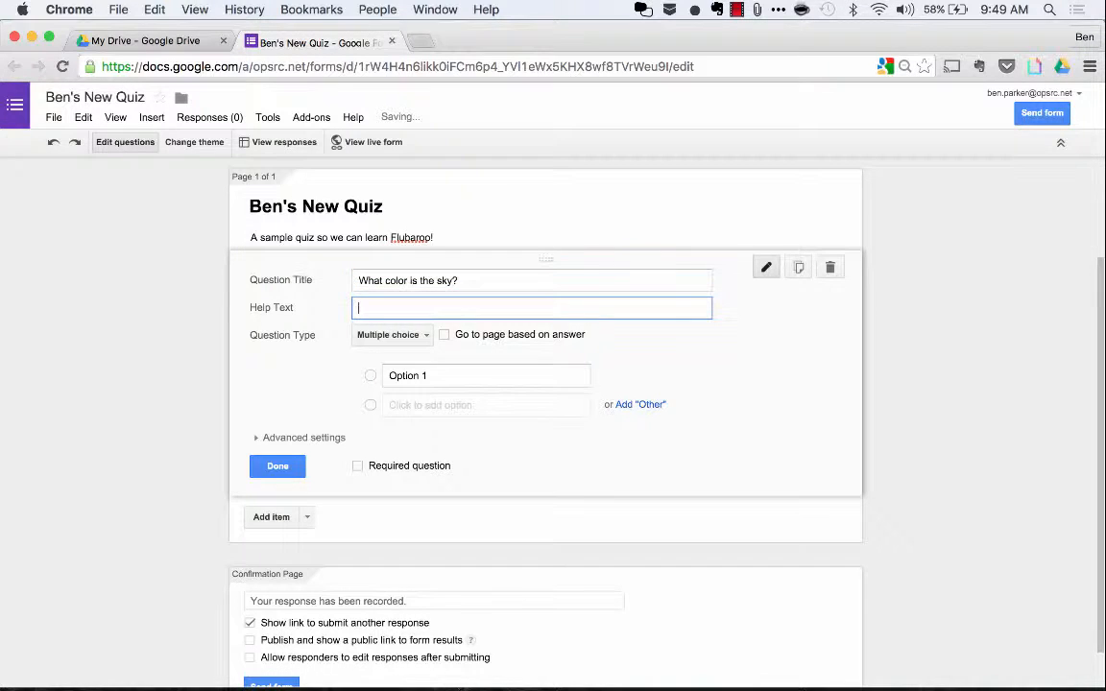
{"action": "type", "text": "L"}
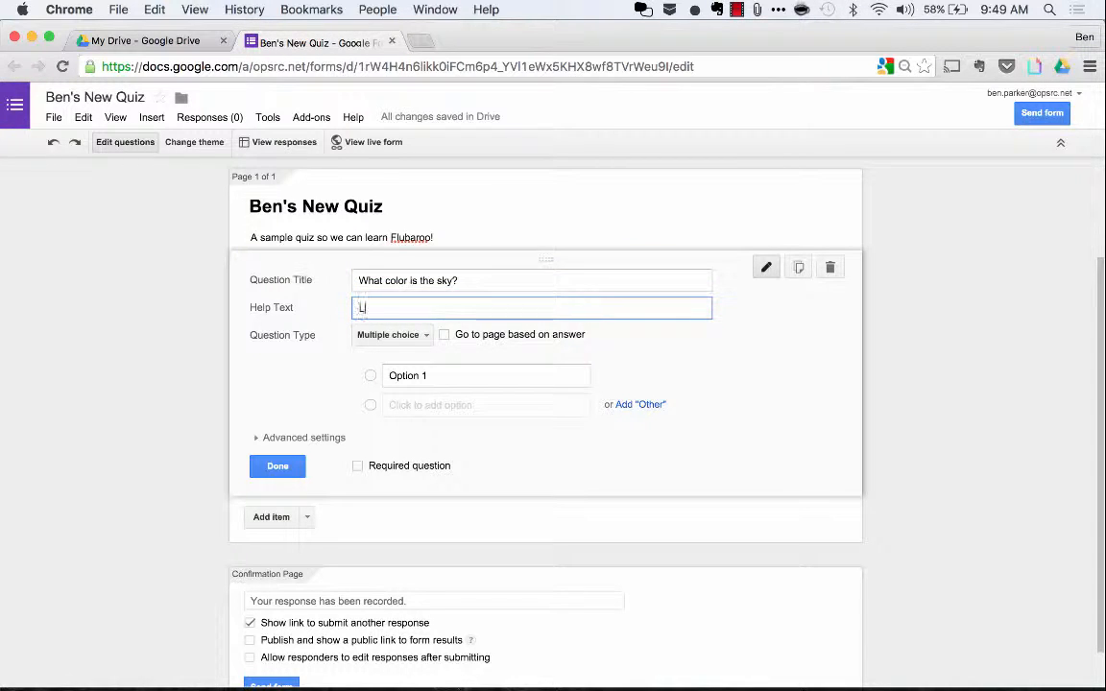
{"action": "type", "text": "ook up!"}
{"action": "left_click", "coordinate": [422, 335]}
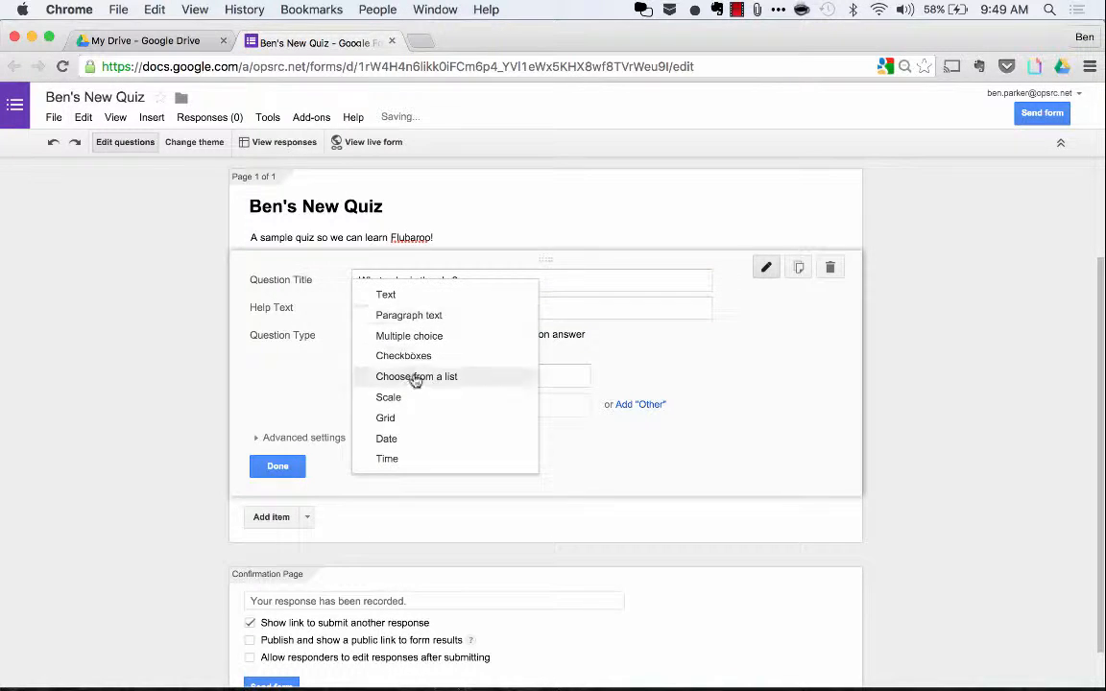
{"action": "left_click", "coordinate": [304, 388]}
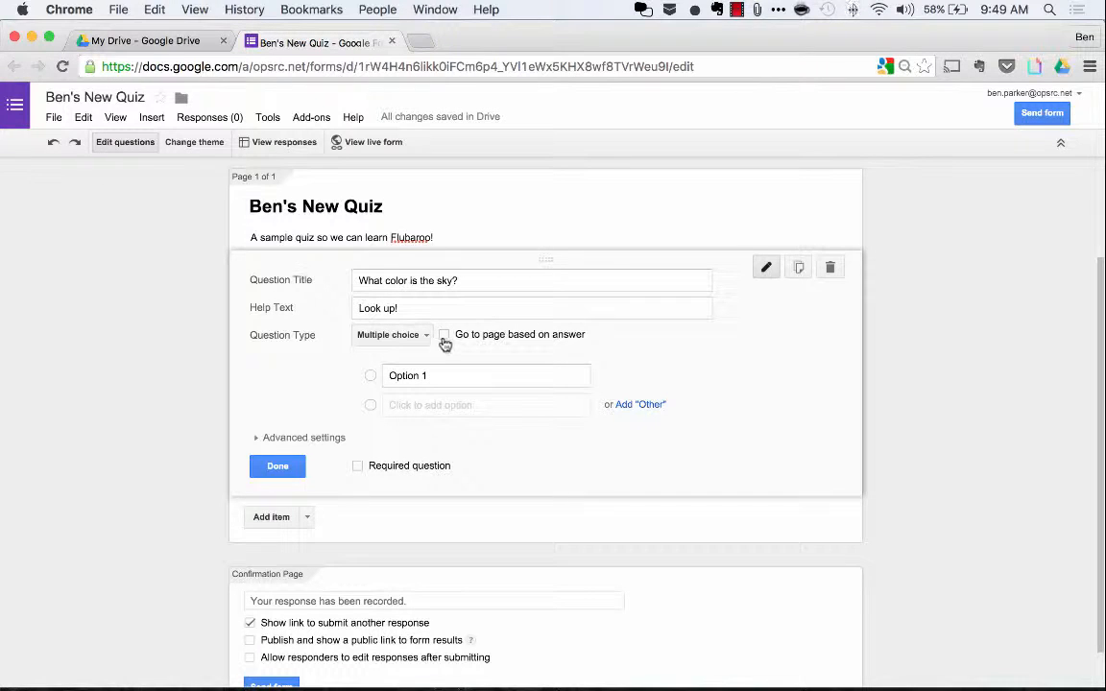
Step: Enter "Blue" and "Red" as the first two answer options of the sky question
{"action": "left_click", "coordinate": [439, 378]}
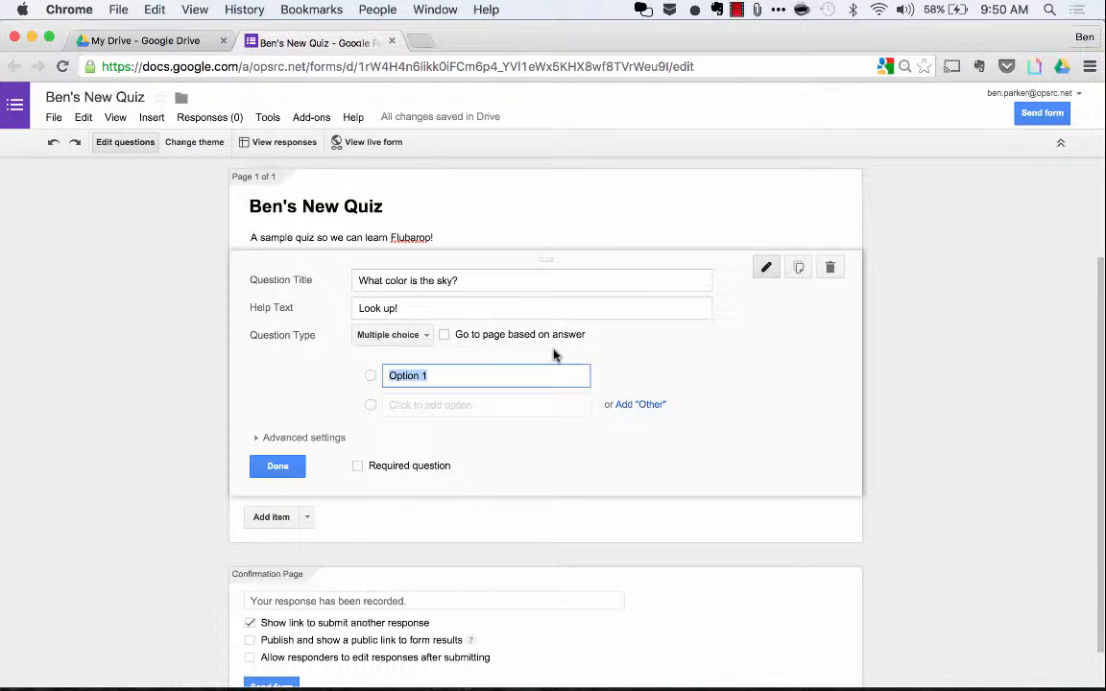
{"action": "type", "text": "Blue"}
{"action": "key", "text": "Return"}
{"action": "type", "text": "R"}
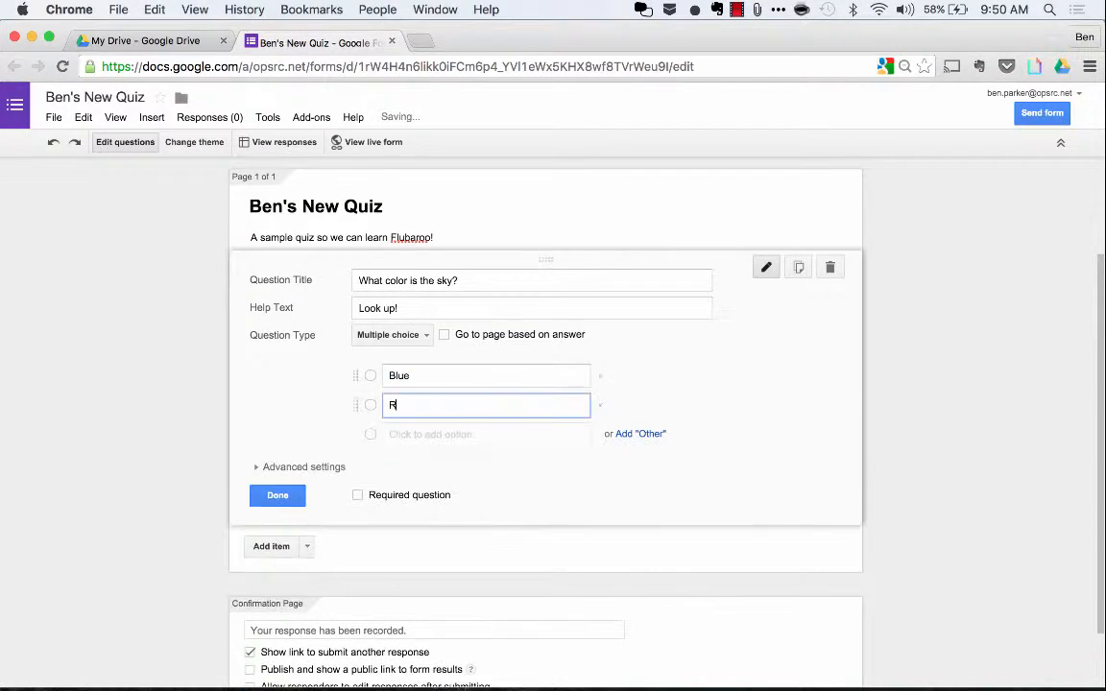
{"action": "type", "text": "eed"}
{"action": "key", "text": "BackSpace"}
{"action": "key", "text": "BackSpace"}
{"action": "key", "text": "BackSpace"}
{"action": "type", "text": "d"}
{"action": "key", "text": "BackSpace"}
{"action": "type", "text": "ed"}
Step: Add the answer options "Green" and "Orange" to the sky question and make it a required question
{"action": "left_click", "coordinate": [526, 434]}
{"action": "type", "text": "Gr"}
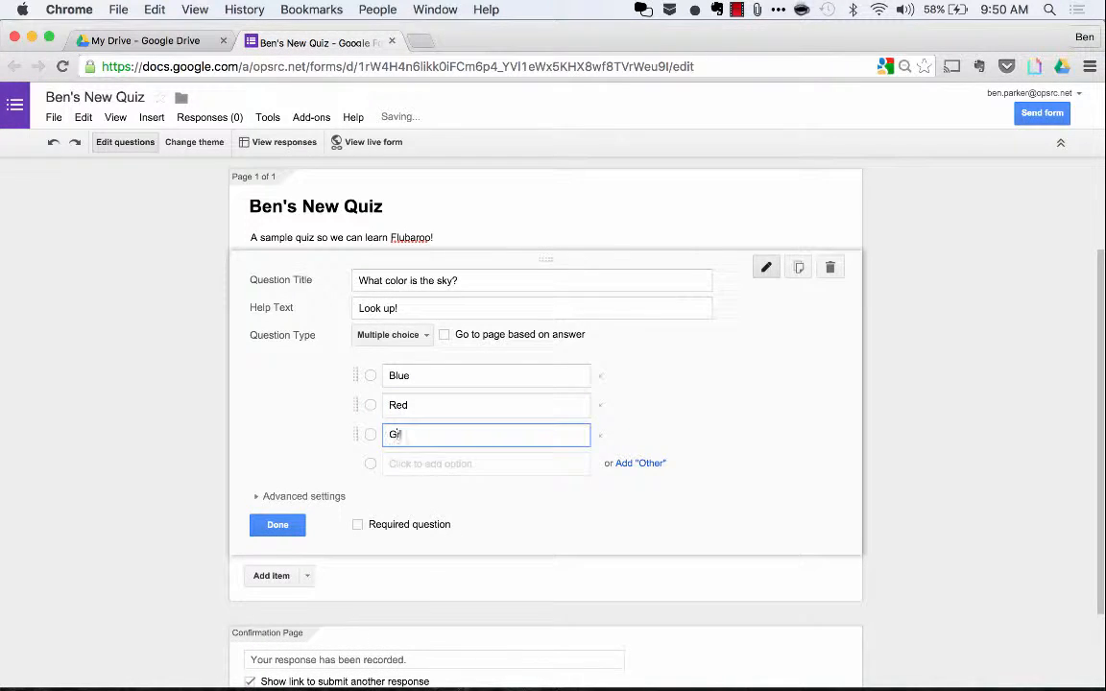
{"action": "type", "text": "een"}
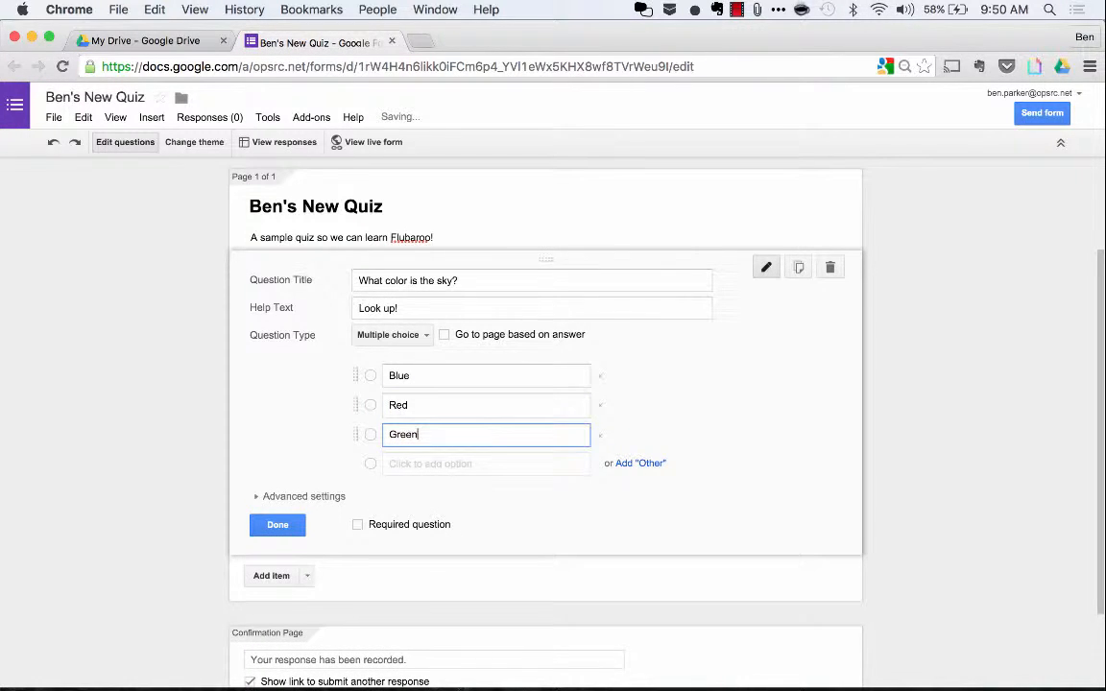
{"action": "left_click", "coordinate": [478, 467]}
{"action": "type", "text": "Orange"}
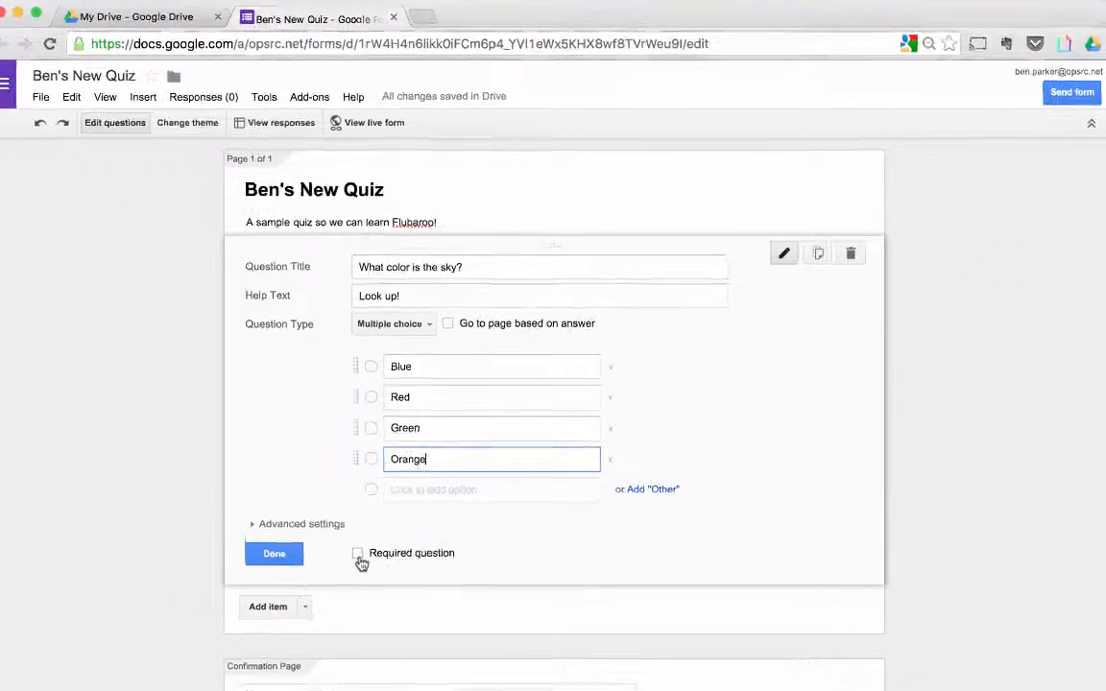
{"action": "left_click", "coordinate": [357, 554]}
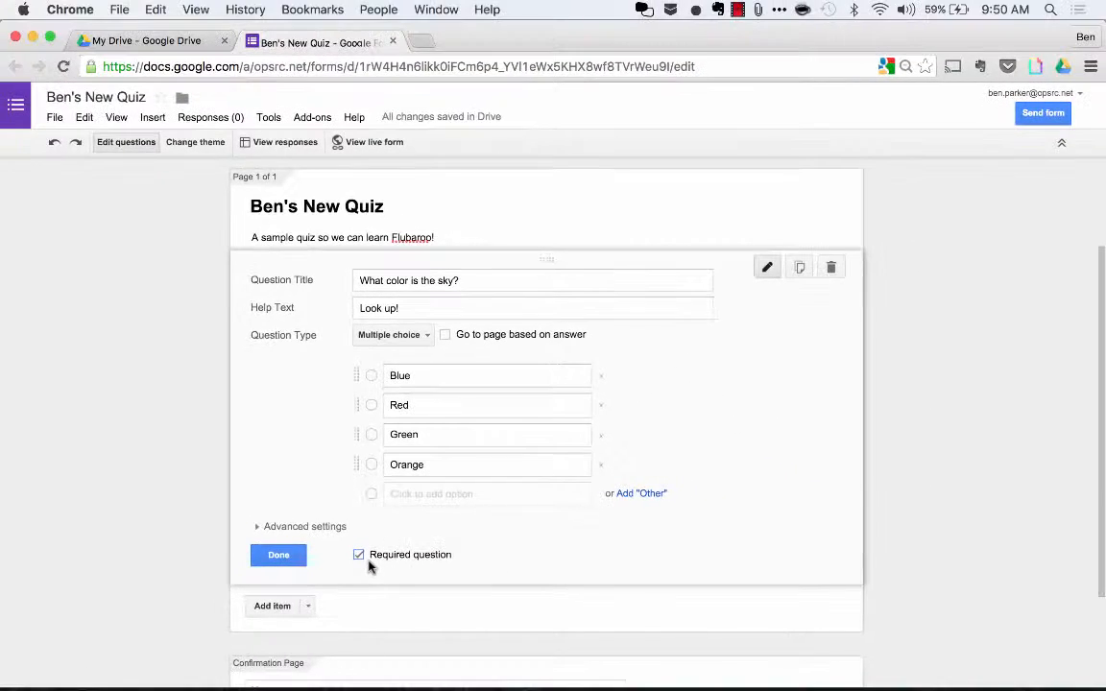
{"action": "left_click", "coordinate": [279, 556]}
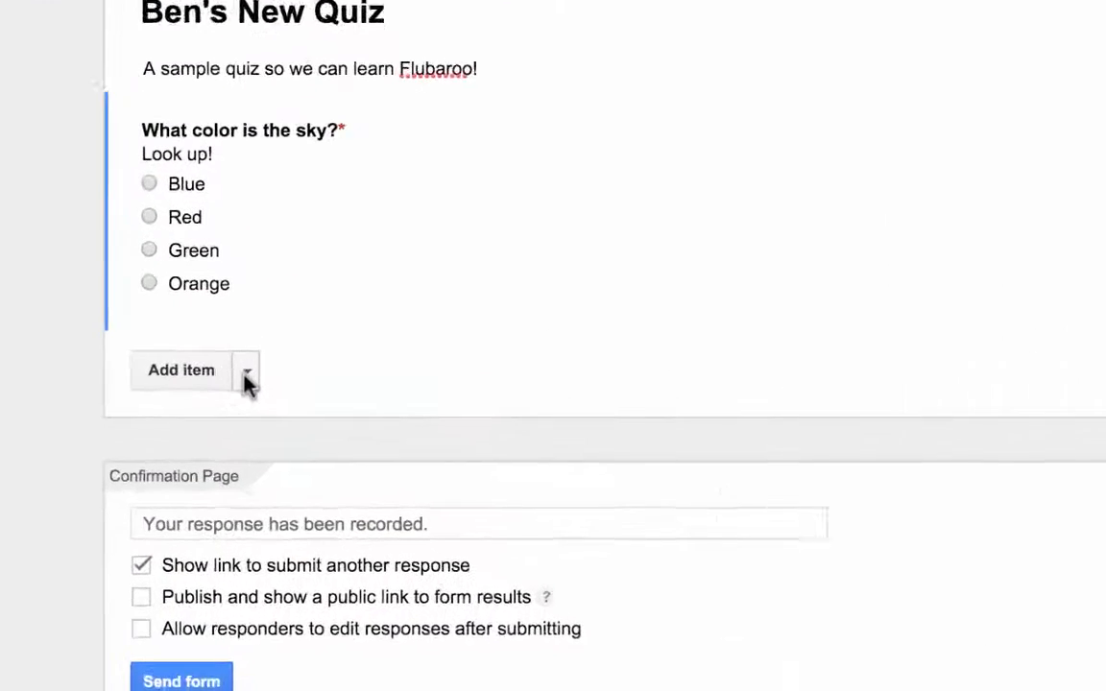
{"action": "left_click", "coordinate": [219, 325]}
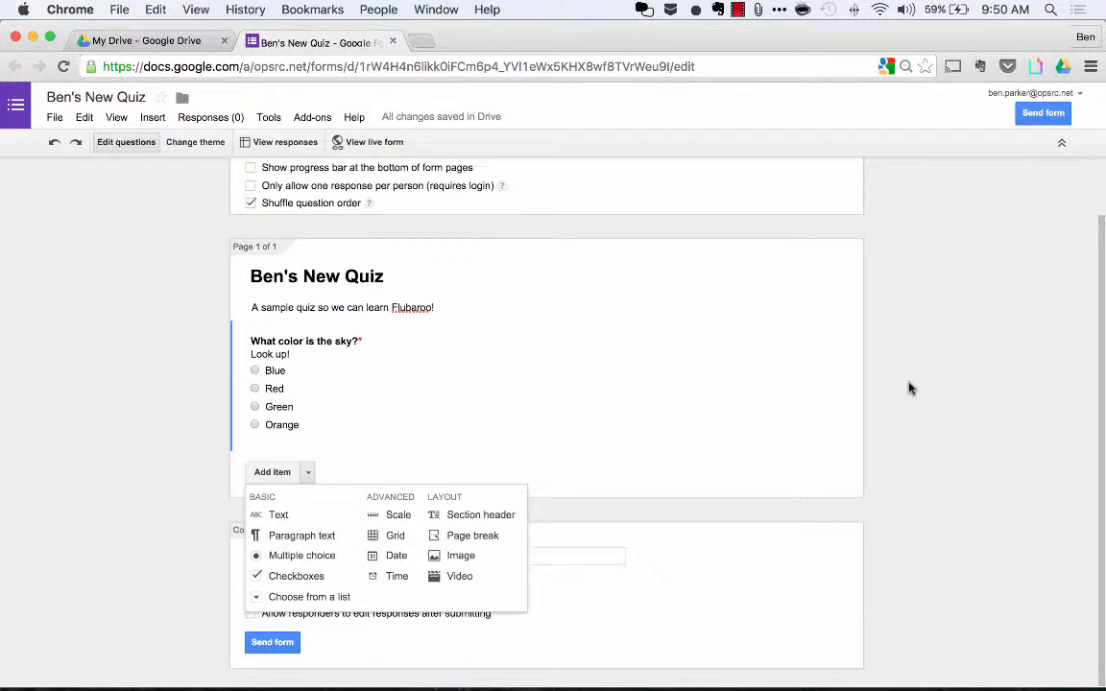
{"action": "left_click", "coordinate": [889, 389]}
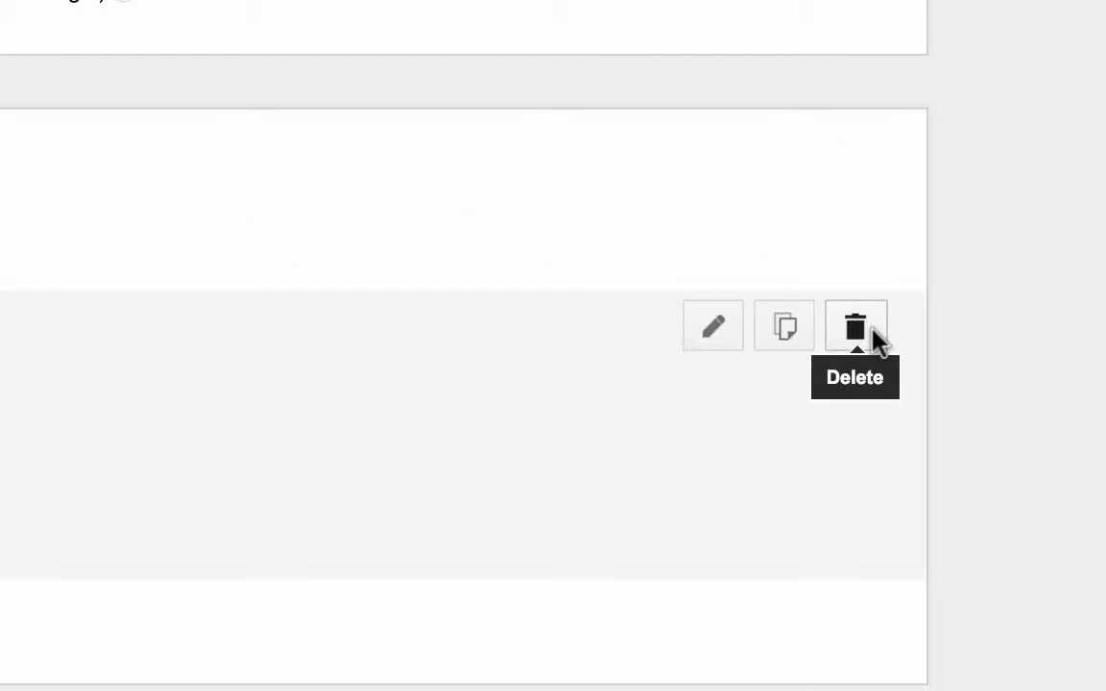
Step: Duplicate the sky question and change the copy to "What color is the grass?" with the help text "Look down!"
{"action": "left_click", "coordinate": [783, 342]}
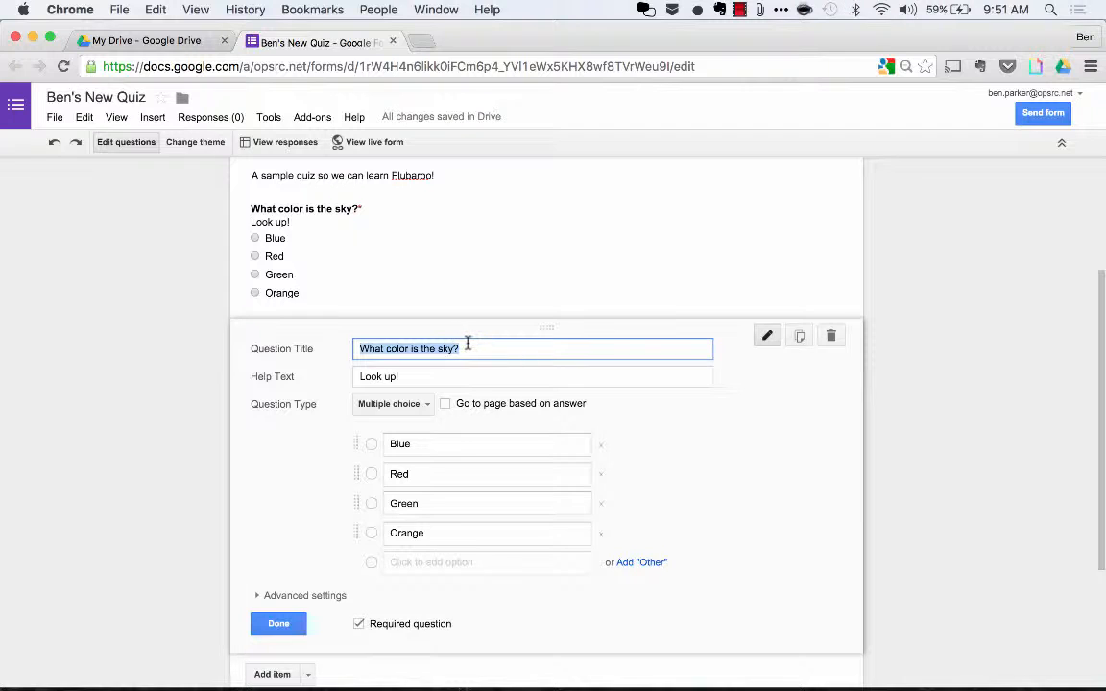
{"action": "left_click", "coordinate": [442, 348]}
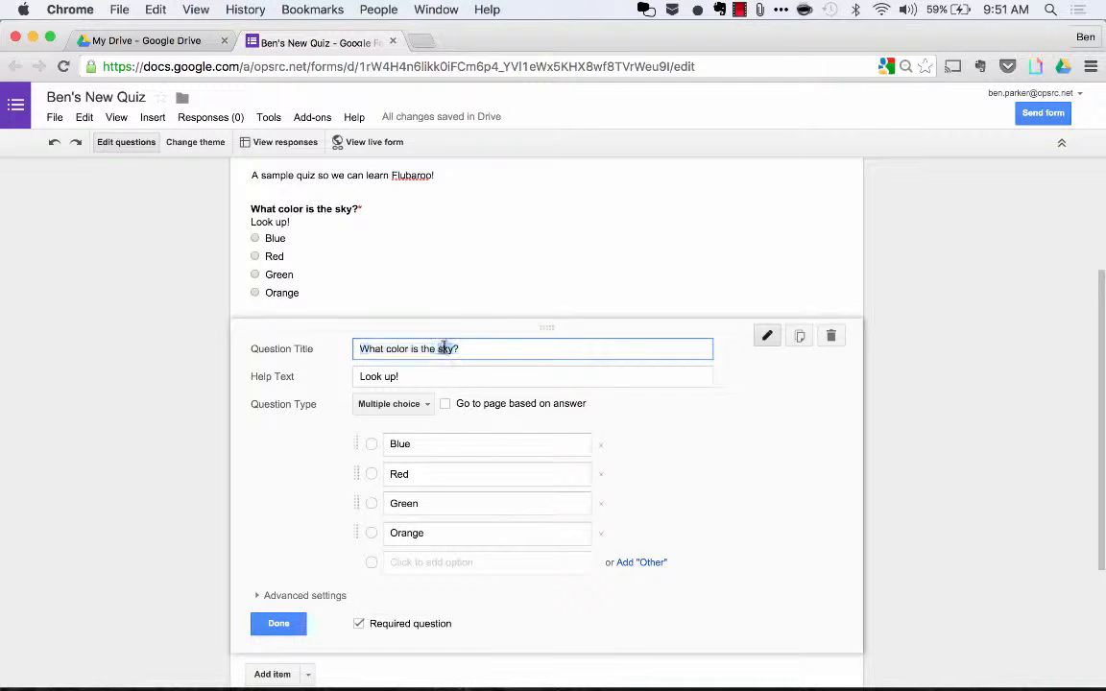
{"action": "left_click", "coordinate": [390, 376]}
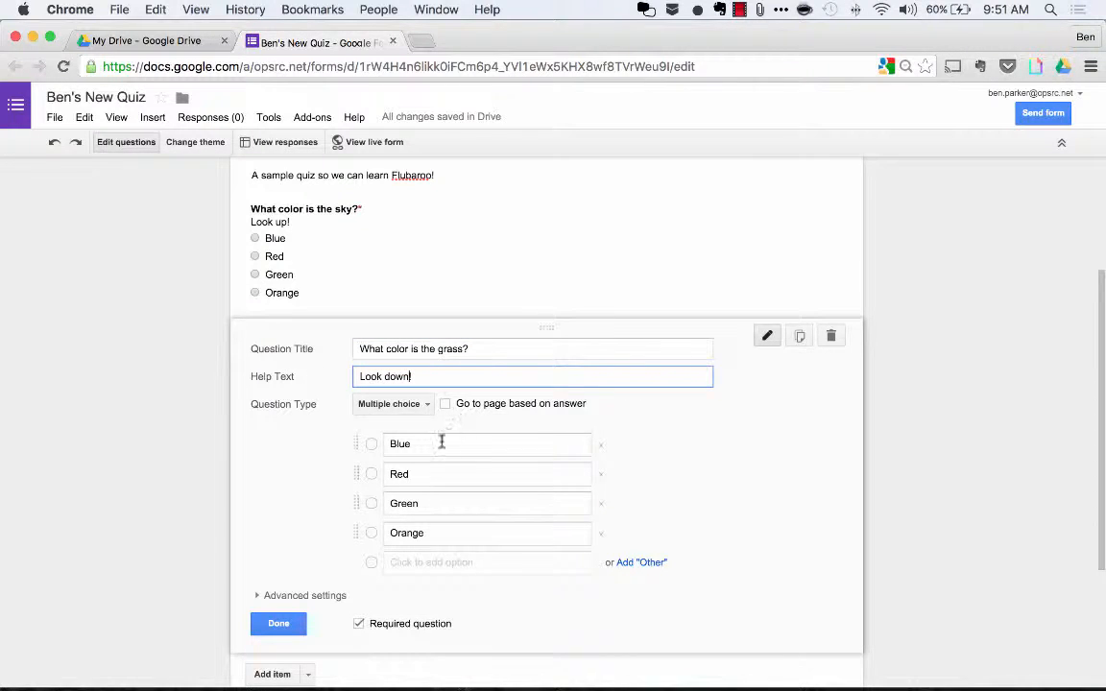
{"action": "left_click", "coordinate": [288, 622]}
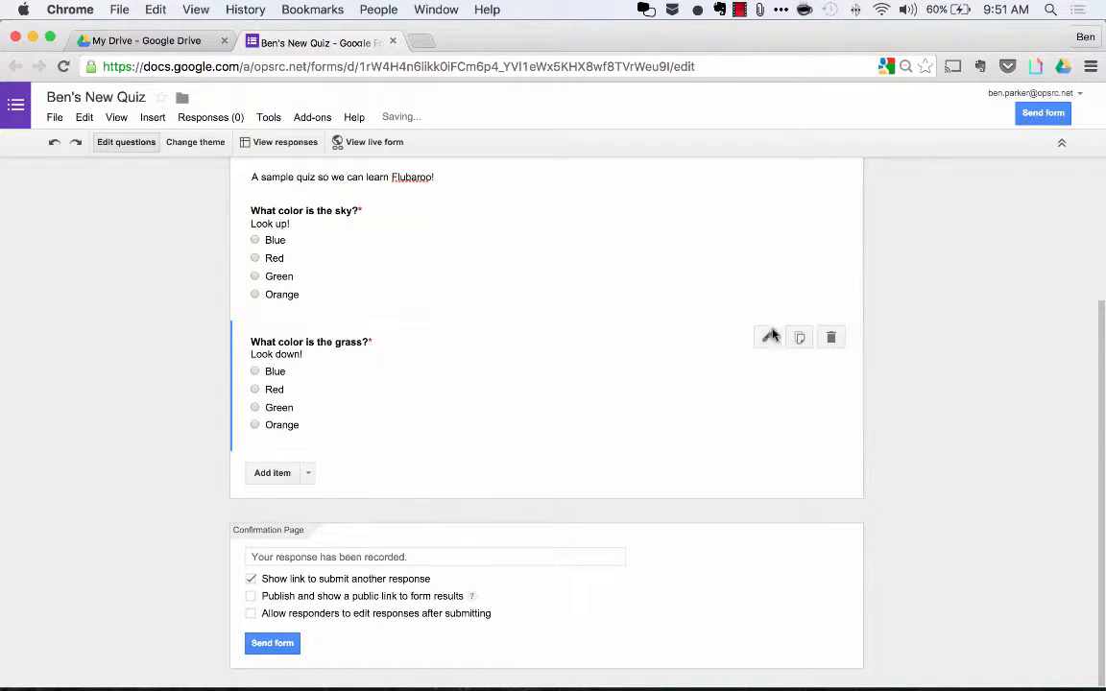
{"action": "scroll", "coordinate": [726, 421], "scroll_direction": "up", "scroll_amount": 1}
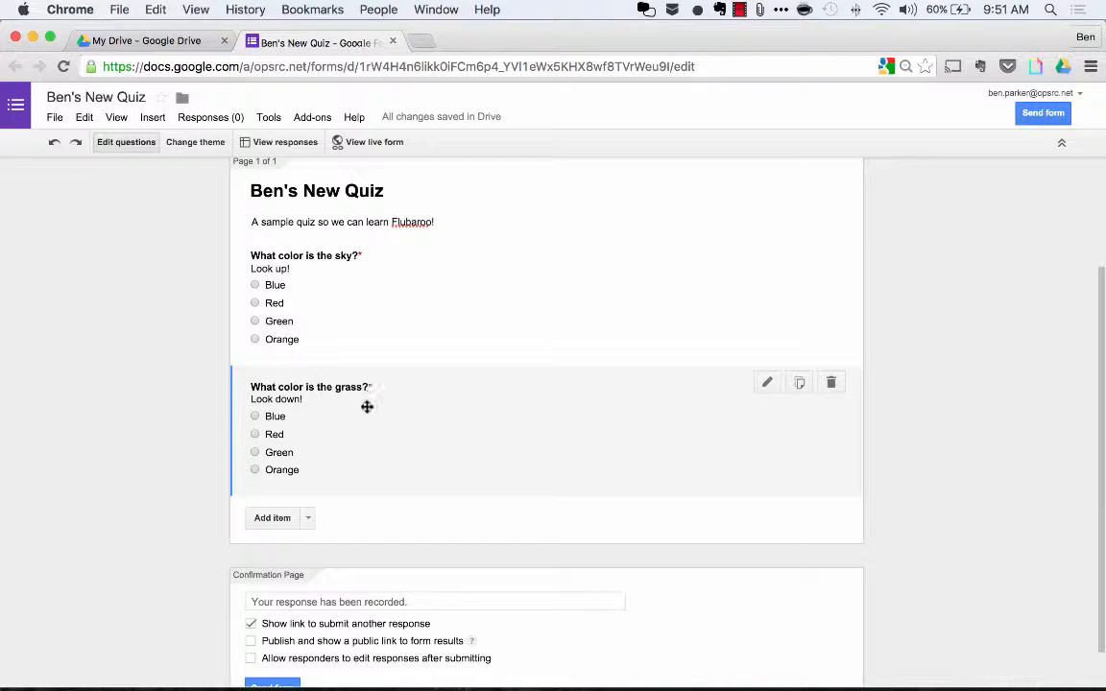
{"action": "left_click", "coordinate": [308, 519]}
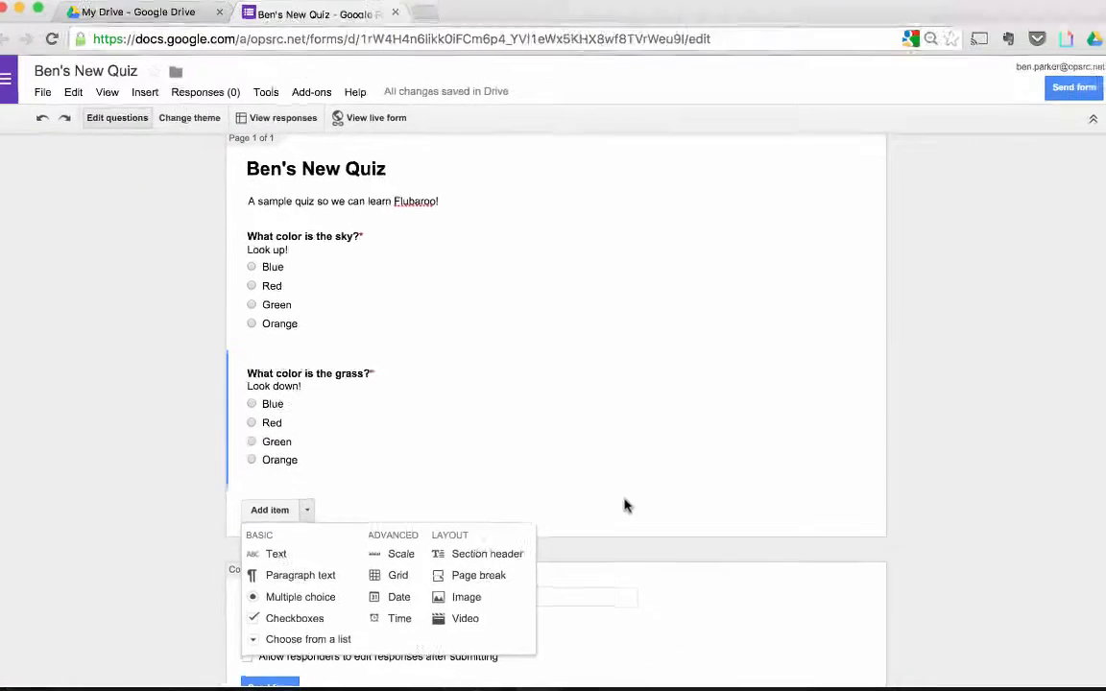
{"action": "left_click", "coordinate": [634, 531]}
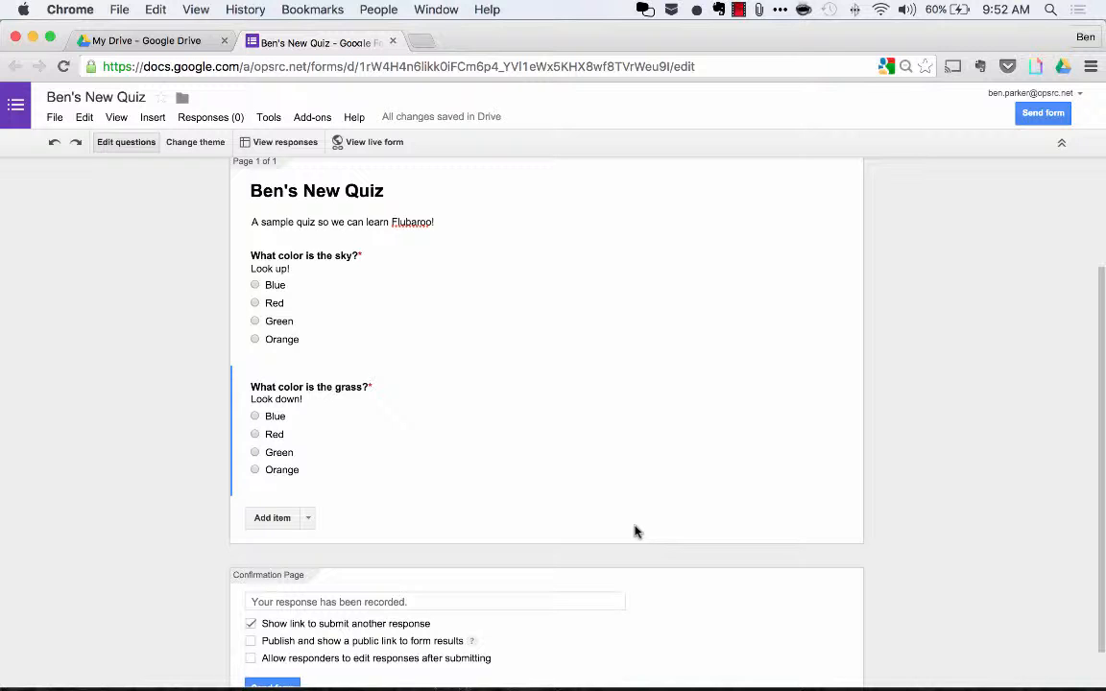
{"action": "left_click", "coordinate": [307, 518]}
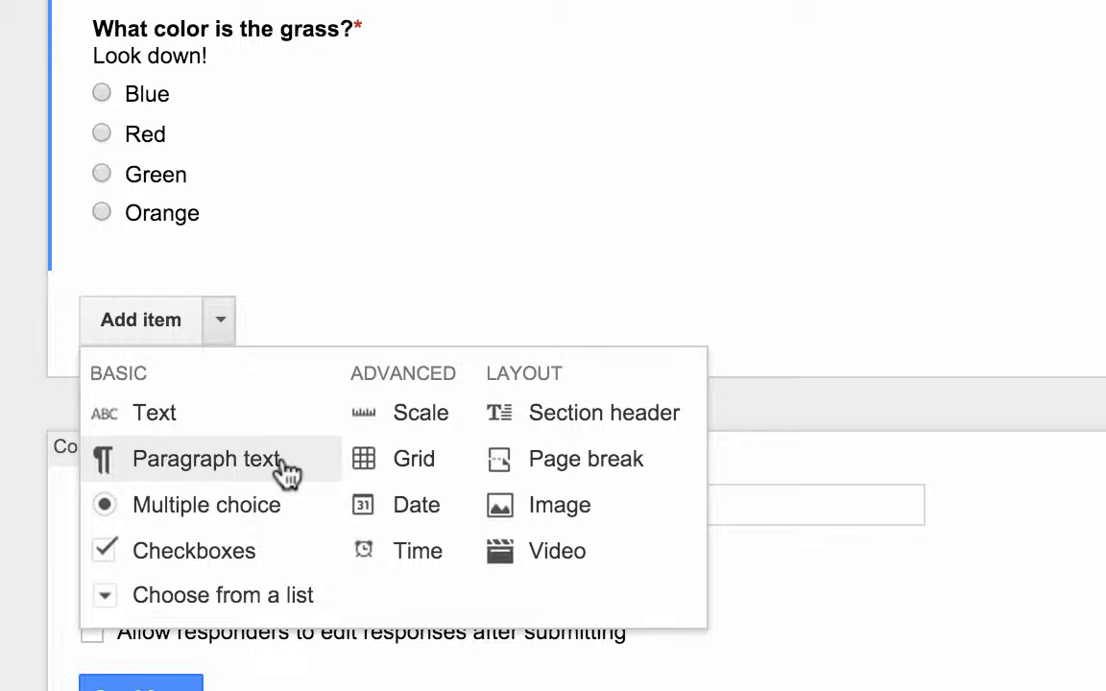
{"action": "left_click", "coordinate": [1046, 384]}
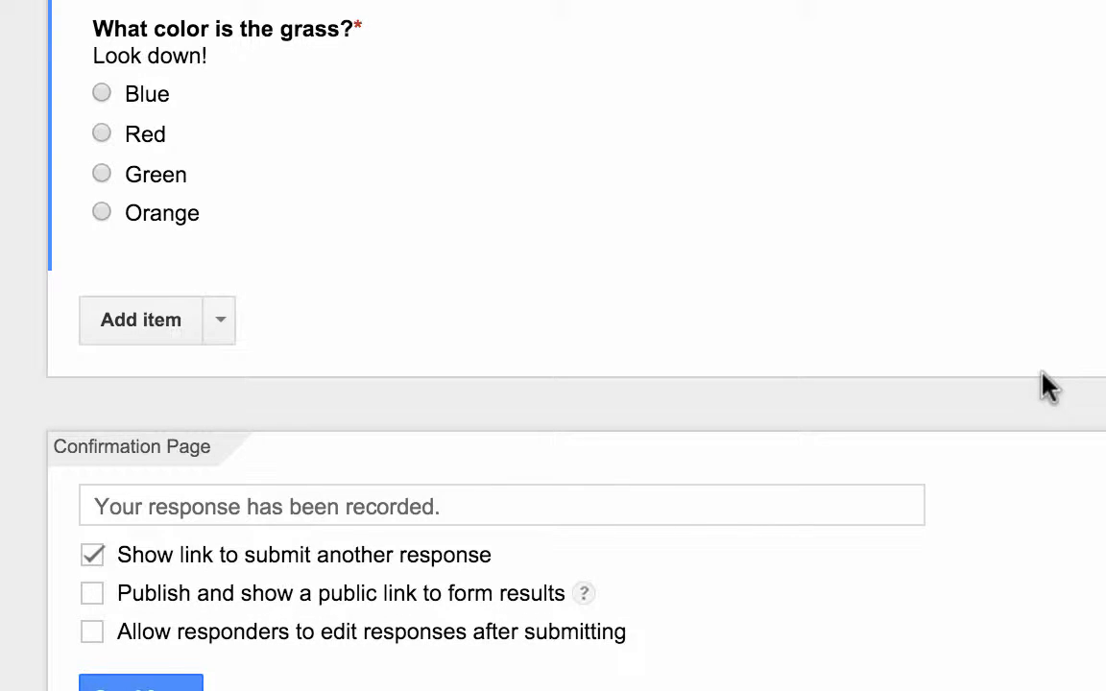
{"action": "scroll", "coordinate": [1047, 384], "scroll_direction": "up", "scroll_amount": 3}
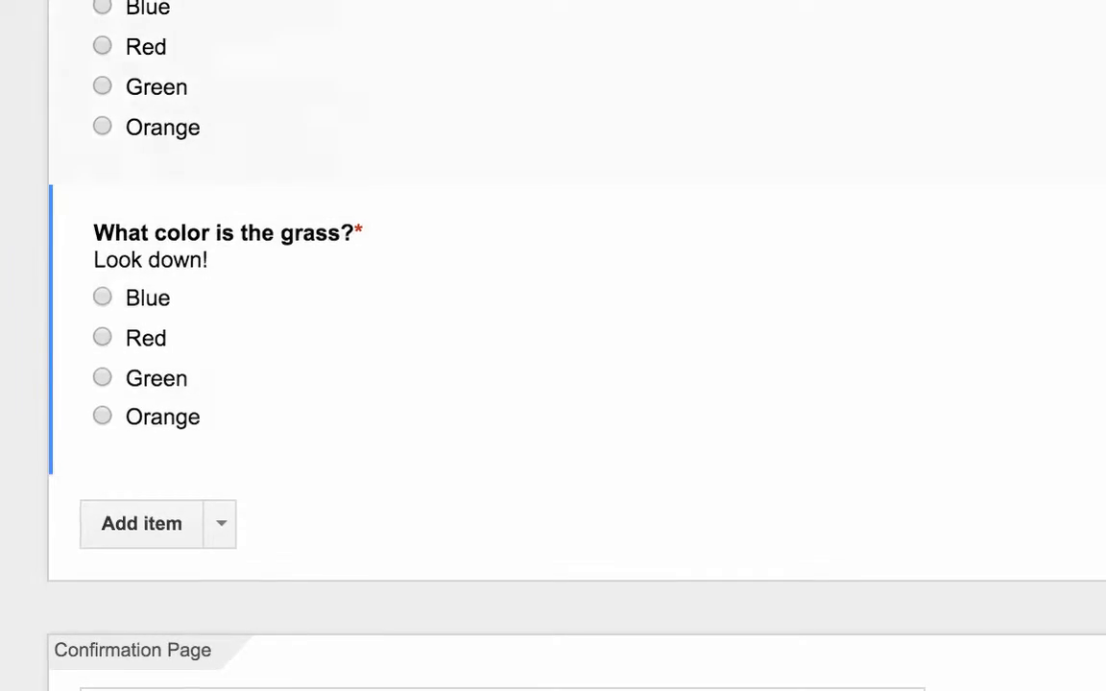
{"action": "scroll", "coordinate": [486, 375], "scroll_direction": "down", "scroll_amount": 3}
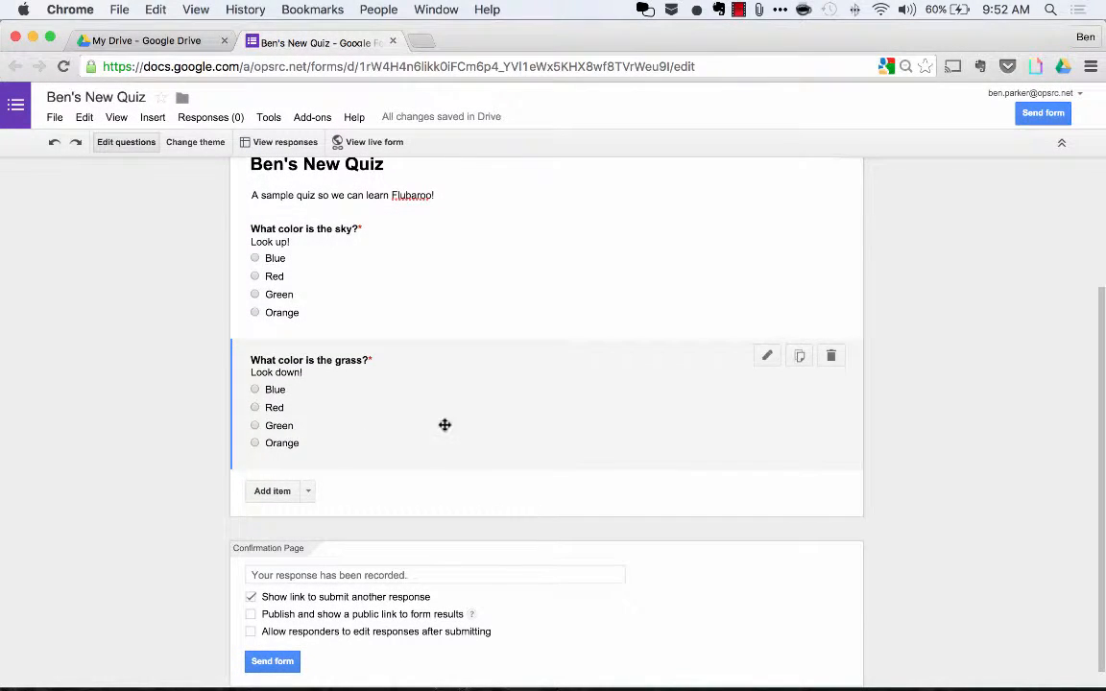
Step: Try reordering the questions by moving the grass question above the sky question, and restore the original order
{"action": "left_click_drag", "start_coordinate": [445, 425], "coordinate": [447, 286]}
{"action": "left_click_drag", "start_coordinate": [450, 389], "coordinate": [445, 511]}
{"action": "left_click_drag", "start_coordinate": [447, 444], "coordinate": [445, 523]}
{"action": "scroll", "coordinate": [506, 396], "scroll_direction": "down", "scroll_amount": 2}
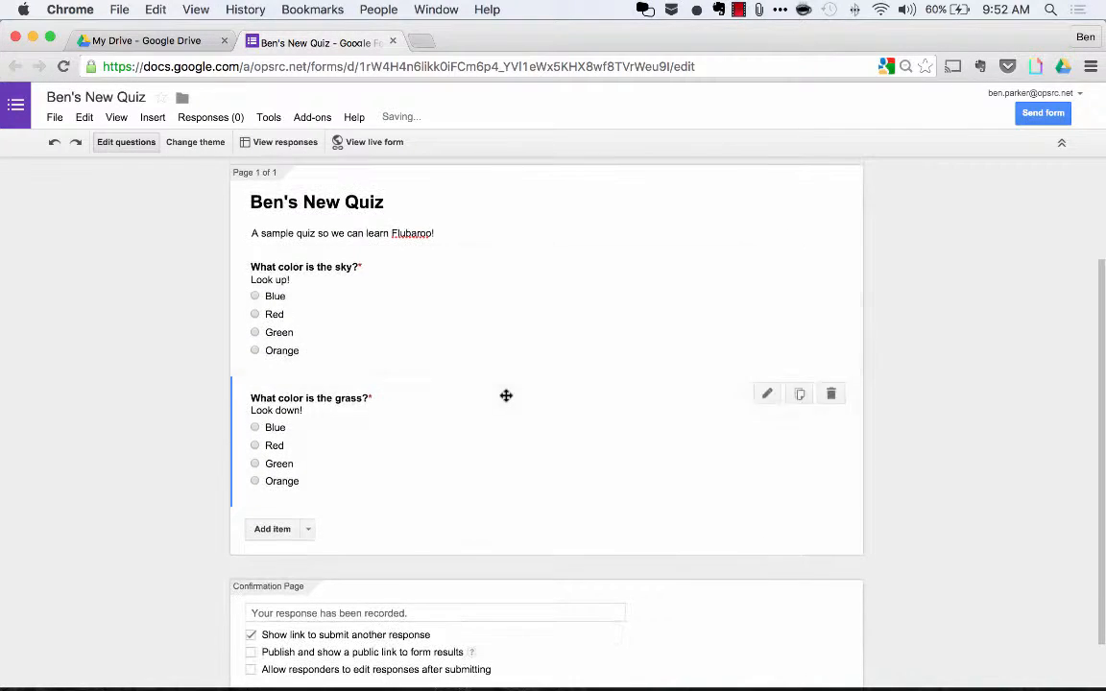
Step: Add a required text question titled "Name" after the grass question
{"action": "scroll", "coordinate": [484, 467], "scroll_direction": "up", "scroll_amount": 3}
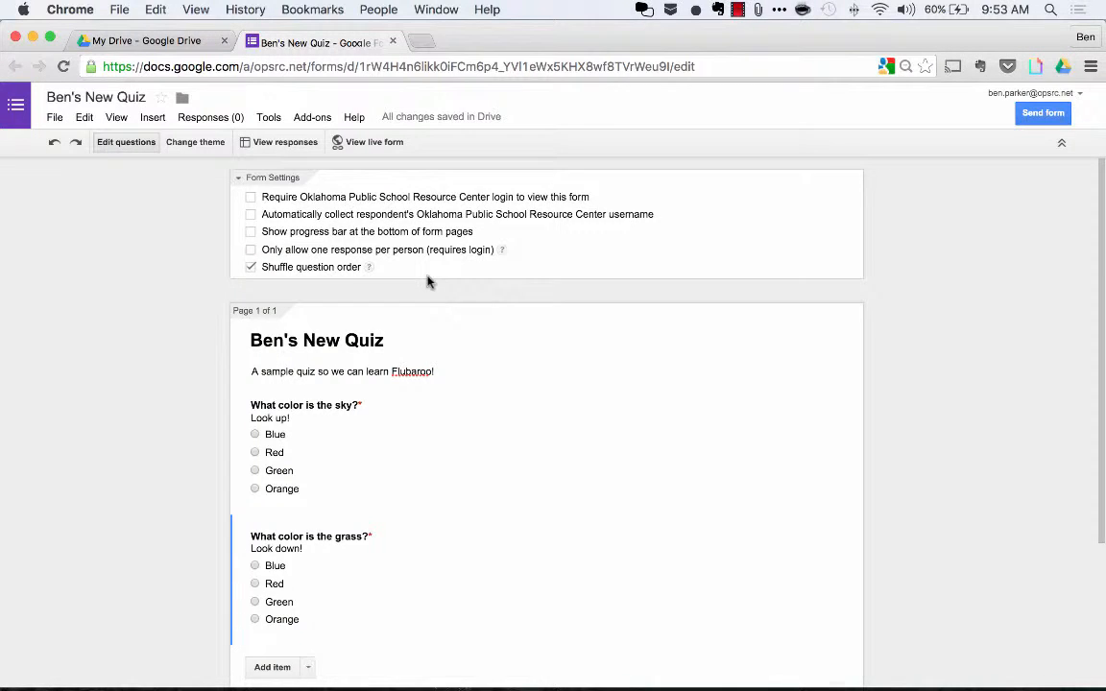
{"action": "scroll", "coordinate": [429, 307], "scroll_direction": "down", "scroll_amount": 3}
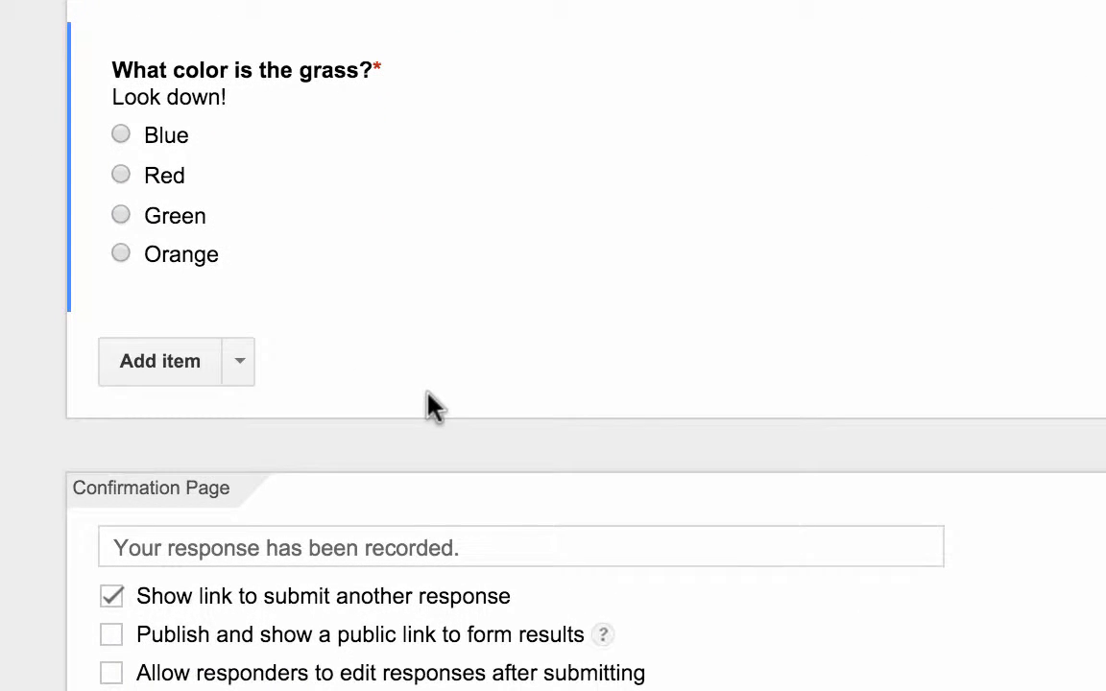
{"action": "left_click", "coordinate": [242, 363]}
{"action": "left_click", "coordinate": [247, 456]}
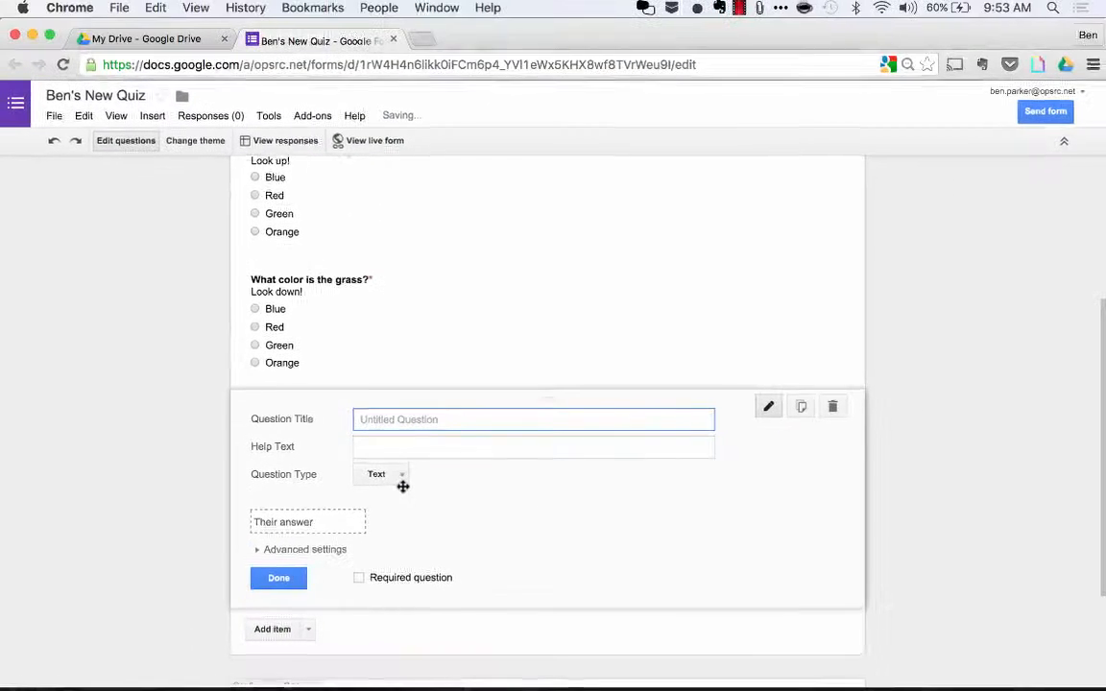
{"action": "type", "text": "Name"}
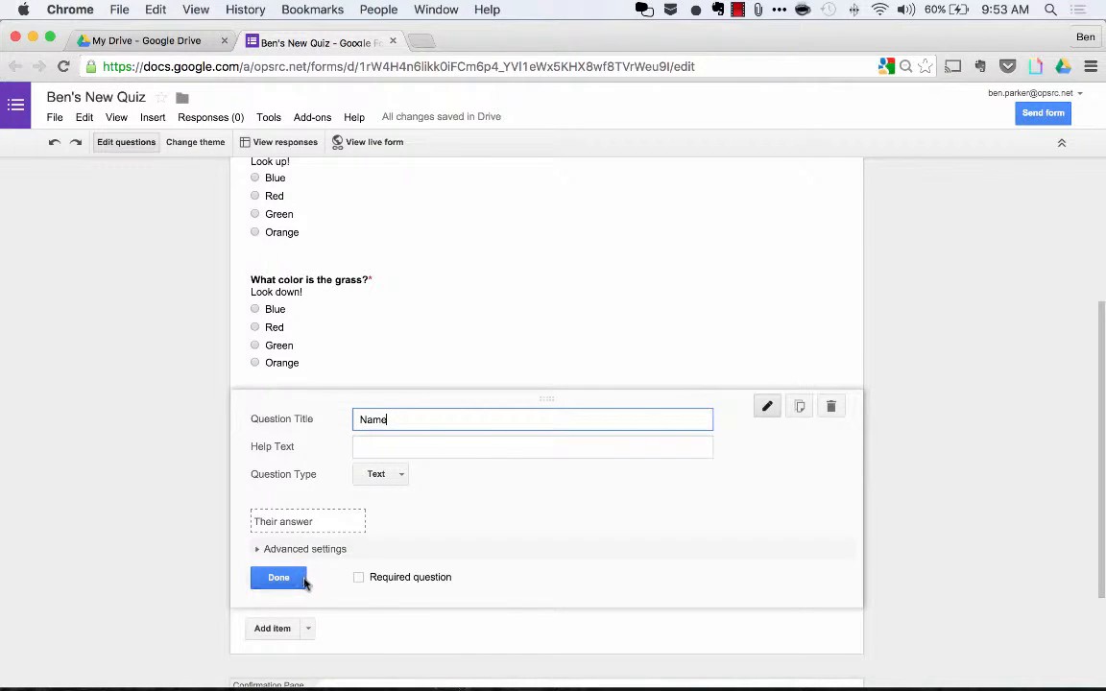
{"action": "left_click", "coordinate": [356, 578]}
{"action": "left_click", "coordinate": [288, 580]}
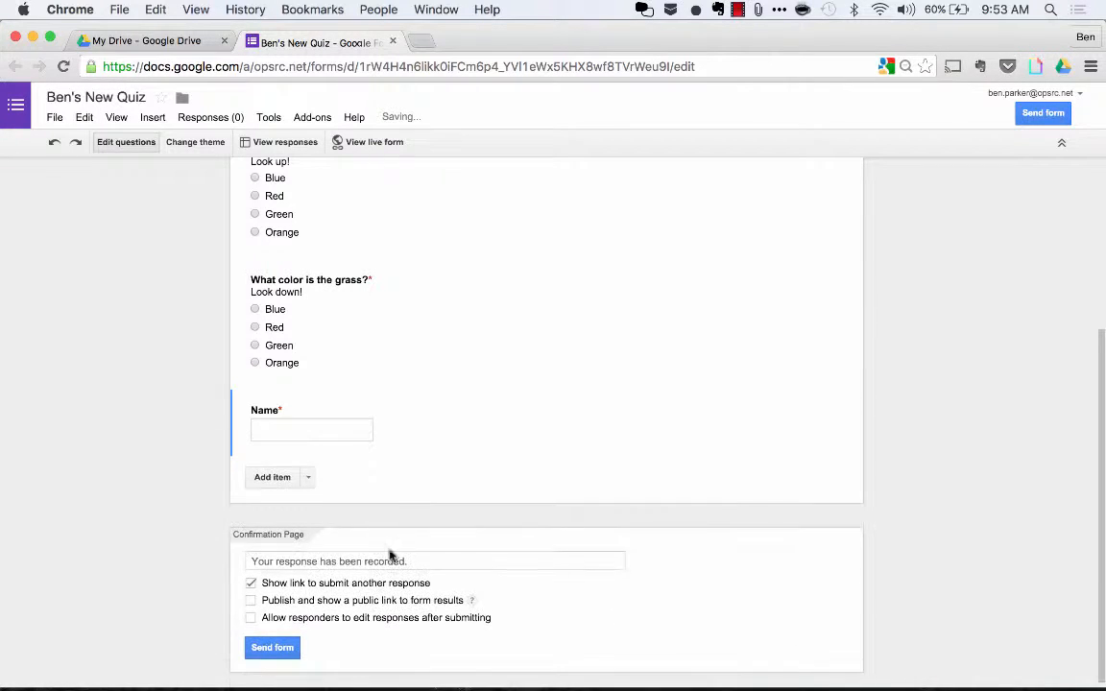
Step: Add a required text question titled "Email" after the Name question
{"action": "left_click", "coordinate": [288, 482]}
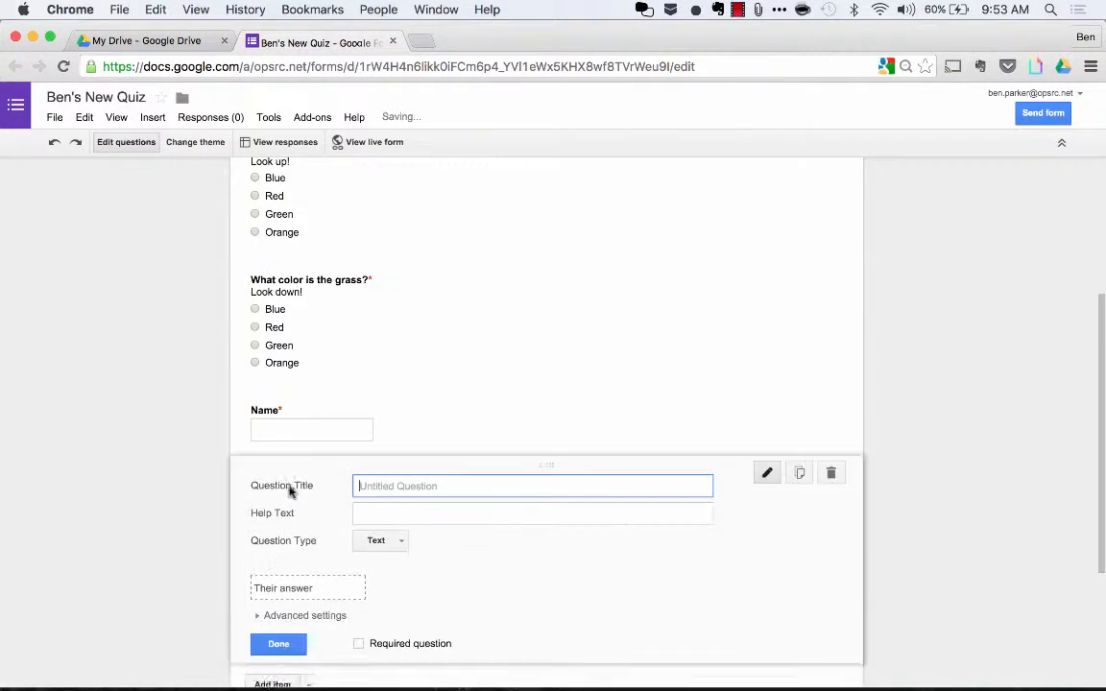
{"action": "type", "text": "Email"}
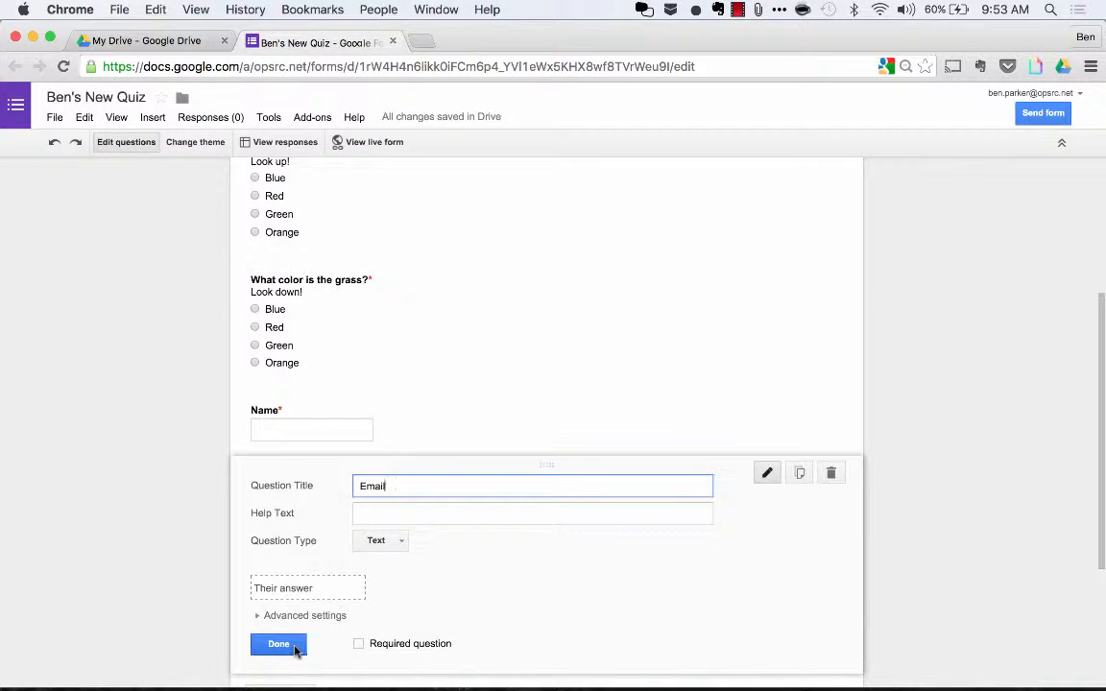
{"action": "left_click", "coordinate": [358, 644]}
{"action": "left_click", "coordinate": [294, 645]}
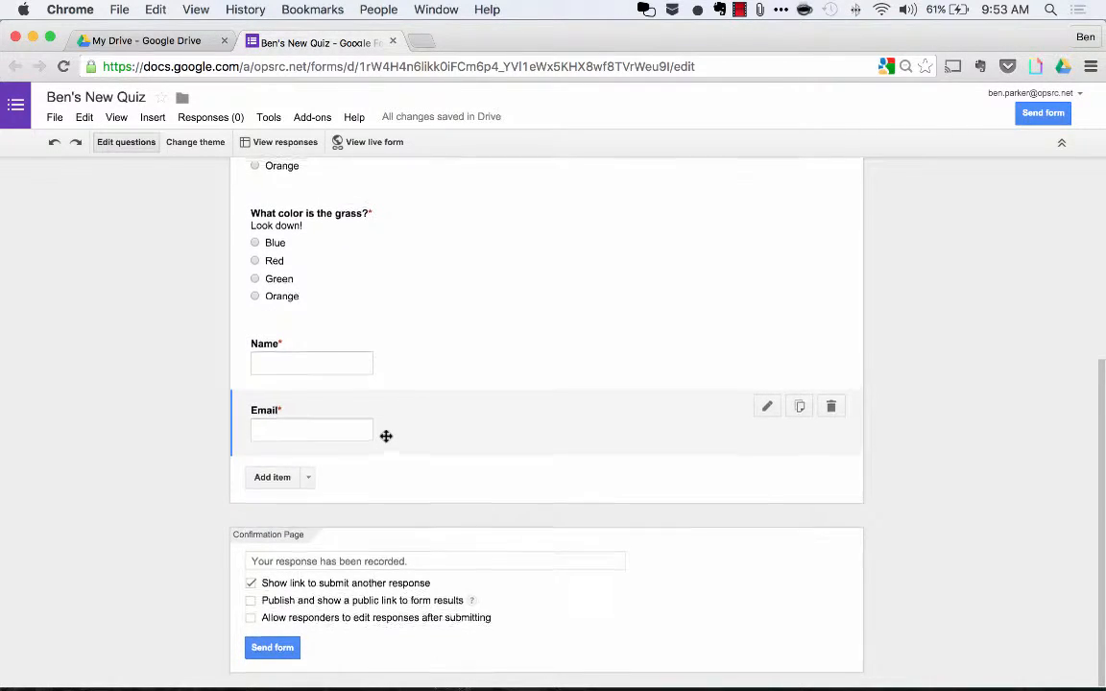
Step: Move the Name and Email questions to the beginning of the form, with Name first and both above the sky question
{"action": "scroll", "coordinate": [386, 436], "scroll_direction": "up", "scroll_amount": 3}
{"action": "left_click_drag", "start_coordinate": [387, 520], "coordinate": [377, 267]}
{"action": "scroll", "coordinate": [377, 476], "scroll_direction": "up", "scroll_amount": 3}
{"action": "scroll", "coordinate": [341, 483], "scroll_direction": "down", "scroll_amount": 2}
{"action": "scroll", "coordinate": [341, 483], "scroll_direction": "down", "scroll_amount": 2}
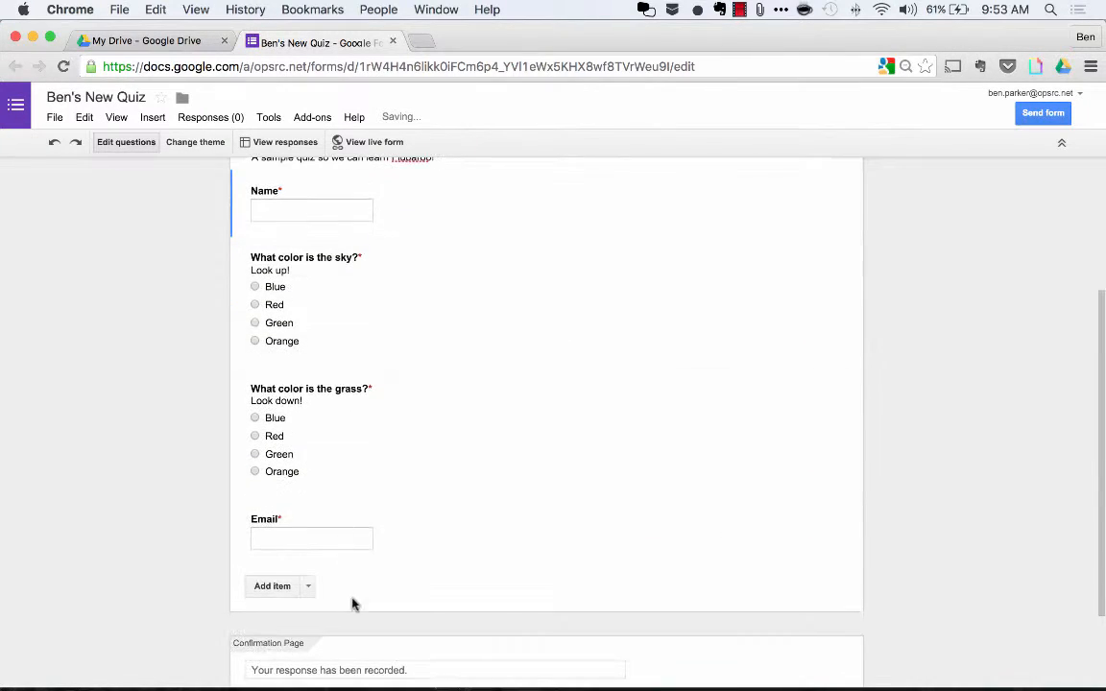
{"action": "left_click_drag", "start_coordinate": [377, 531], "coordinate": [442, 274]}
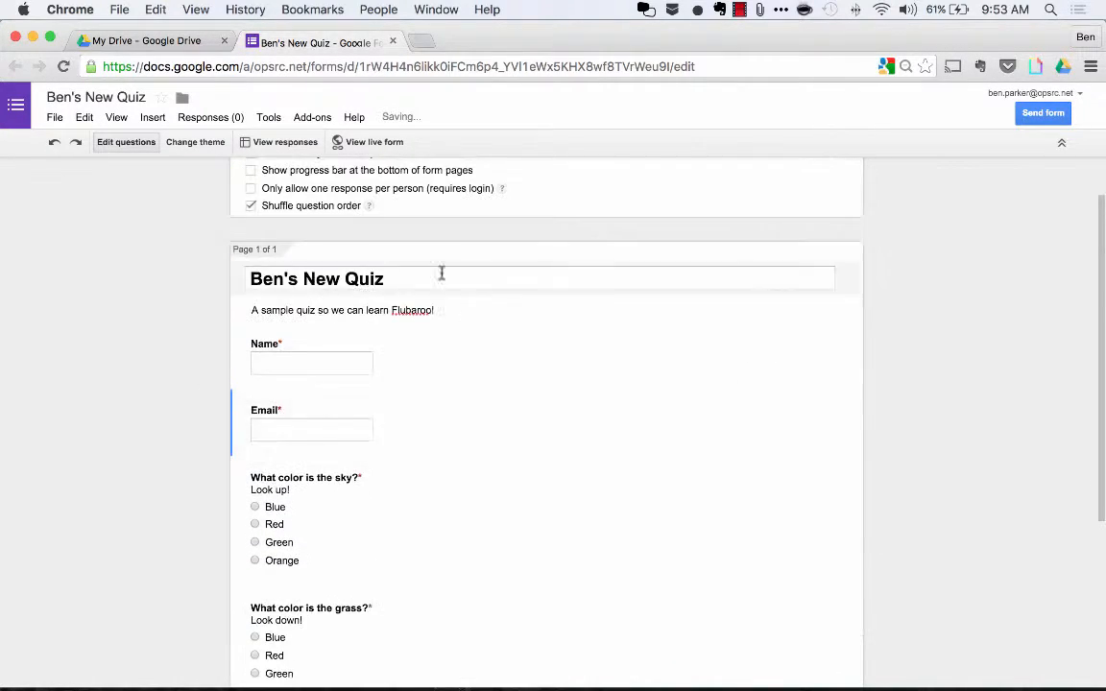
{"action": "scroll", "coordinate": [432, 492], "scroll_direction": "down", "scroll_amount": 3}
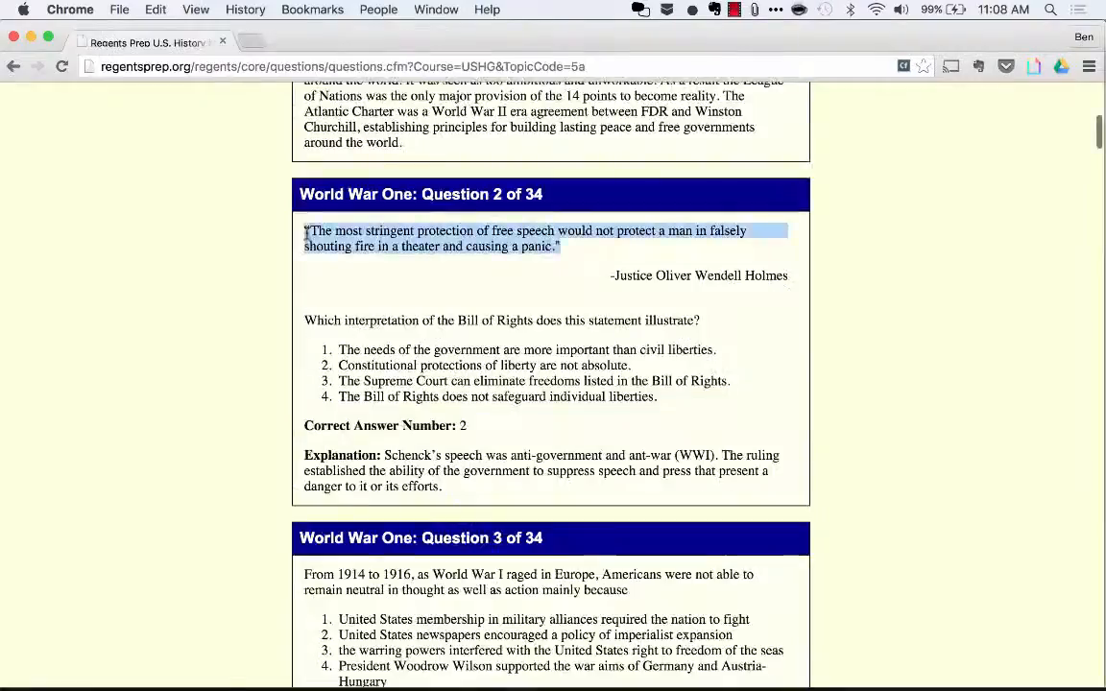
Step: On the Regents Prep U.S. History page, select the prompt of World War One question 2 about interpreting the Bill of Rights
{"action": "left_click_drag", "start_coordinate": [305, 321], "coordinate": [633, 329]}
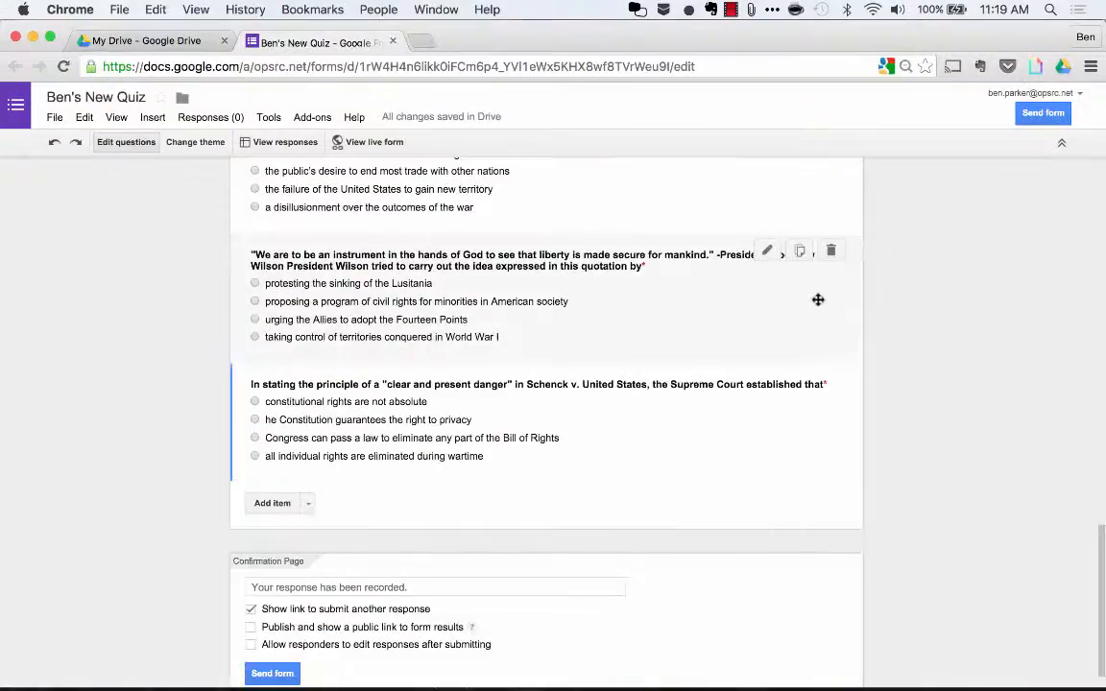
{"action": "scroll", "coordinate": [817, 301], "scroll_direction": "up", "scroll_amount": 15}
{"action": "scroll", "coordinate": [819, 304], "scroll_direction": "up", "scroll_amount": 5}
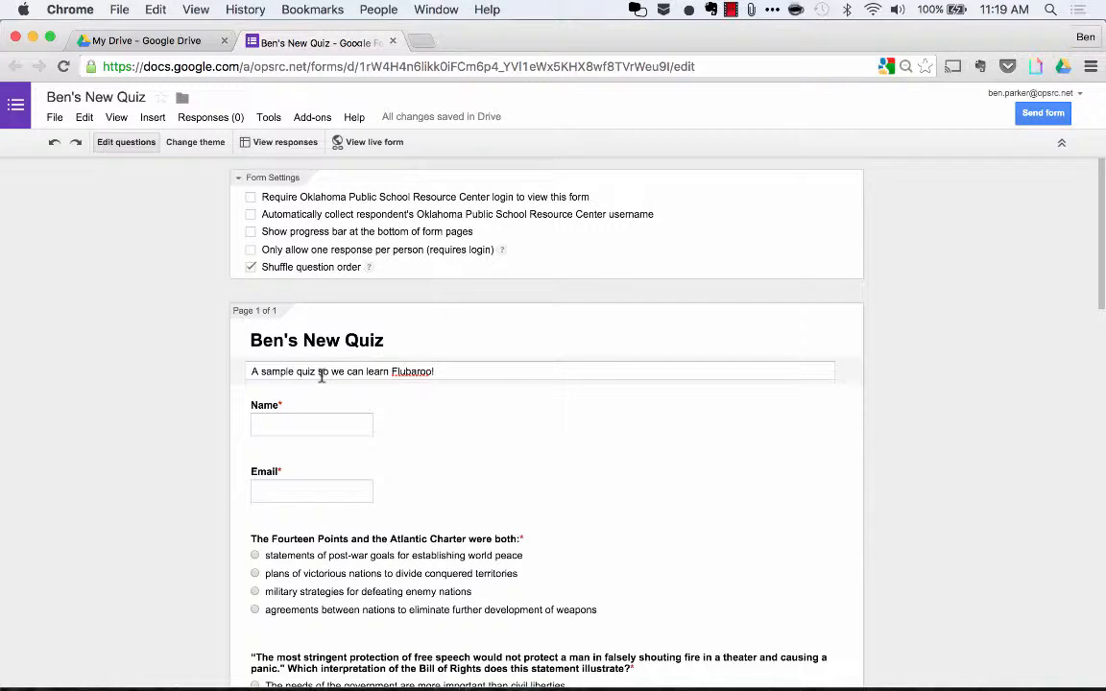
{"action": "scroll", "coordinate": [397, 449], "scroll_direction": "down", "scroll_amount": 10}
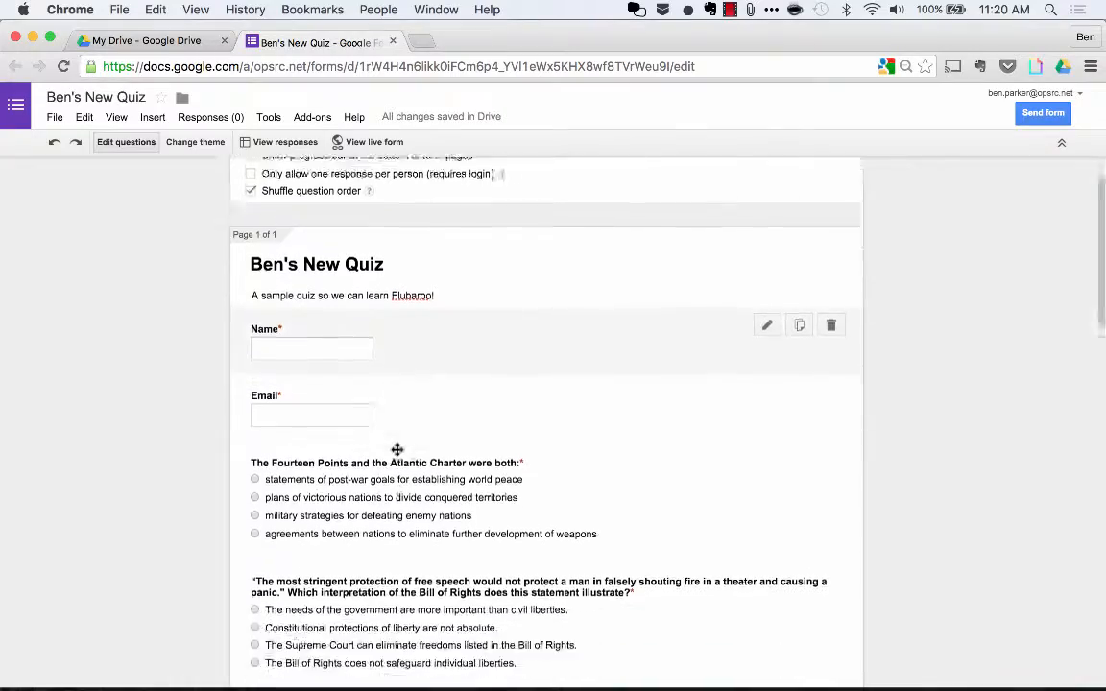
Step: Review the World War I multiple choice questions in the form editor through to the last one
{"action": "scroll", "coordinate": [398, 450], "scroll_direction": "down", "scroll_amount": 5}
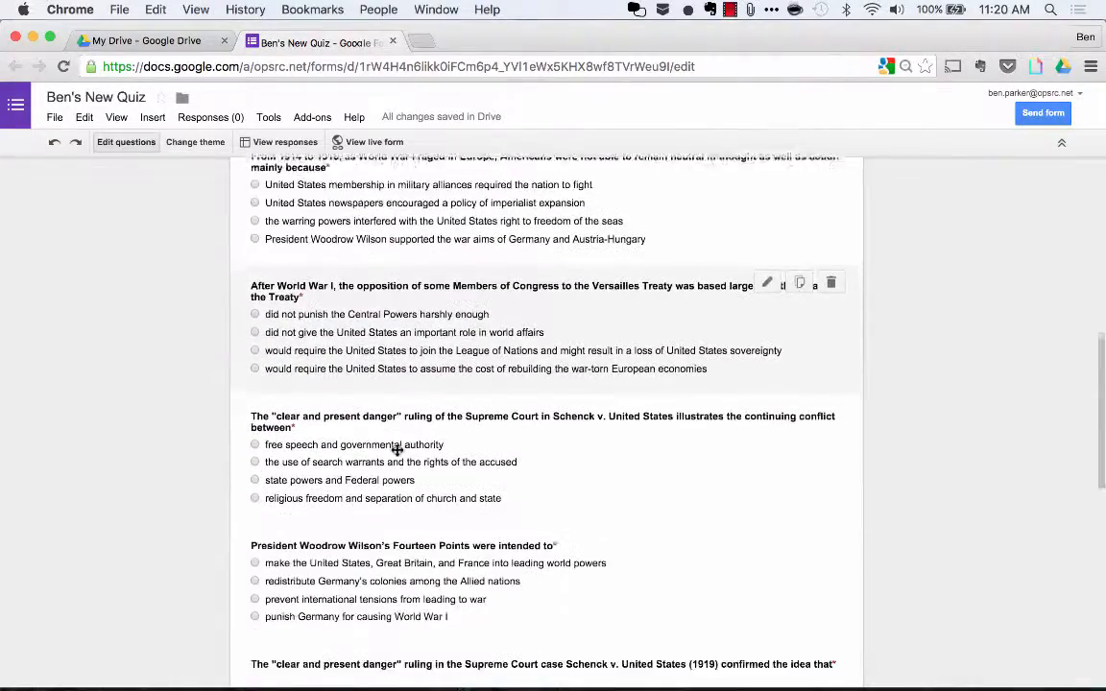
{"action": "scroll", "coordinate": [361, 332], "scroll_direction": "up", "scroll_amount": 3}
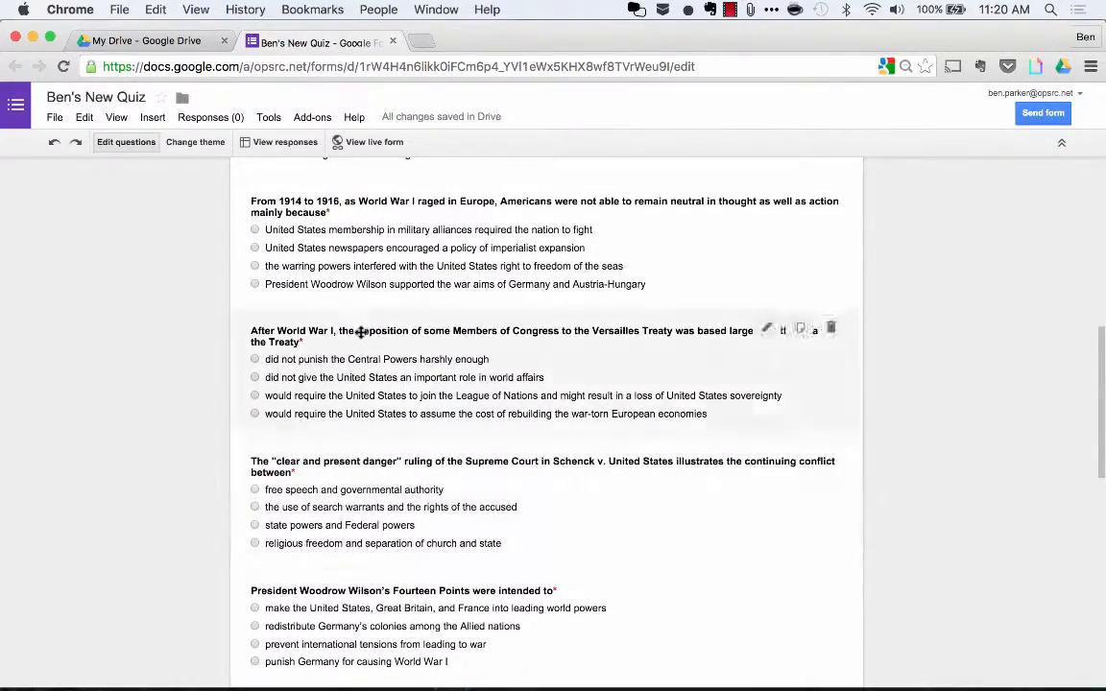
{"action": "scroll", "coordinate": [365, 278], "scroll_direction": "down", "scroll_amount": 8}
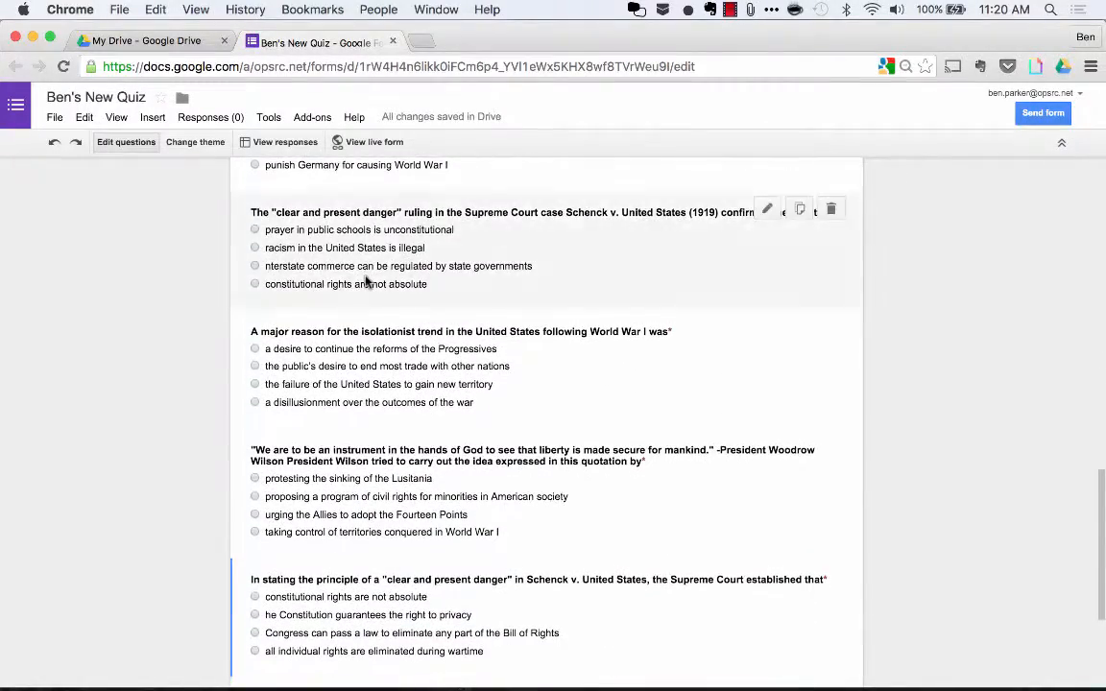
{"action": "scroll", "coordinate": [365, 280], "scroll_direction": "down", "scroll_amount": 2}
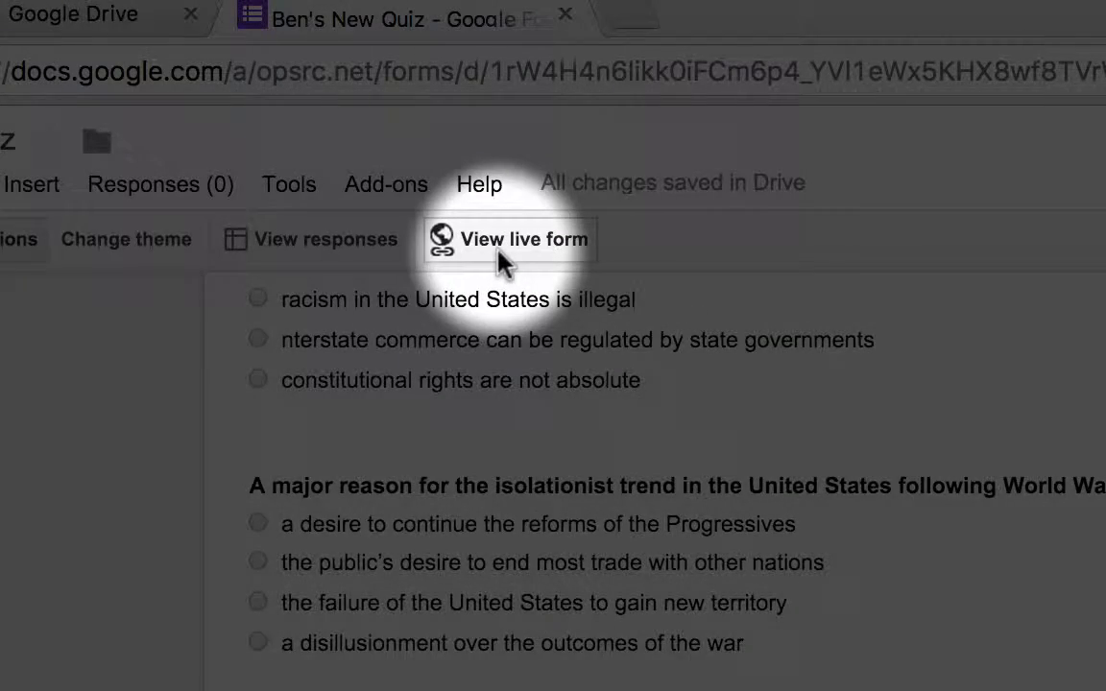
Step: Open the live form and examine the order in which the Name, Email and history questions are presented
{"action": "left_click", "coordinate": [499, 254]}
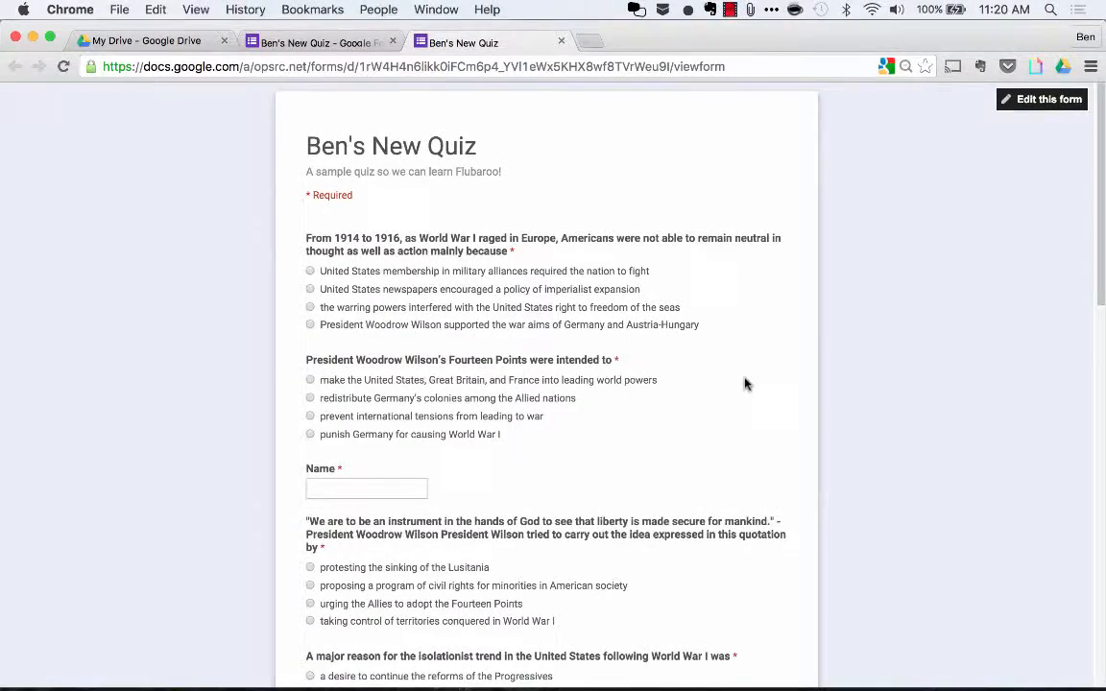
{"action": "scroll", "coordinate": [745, 384], "scroll_direction": "down", "scroll_amount": 3}
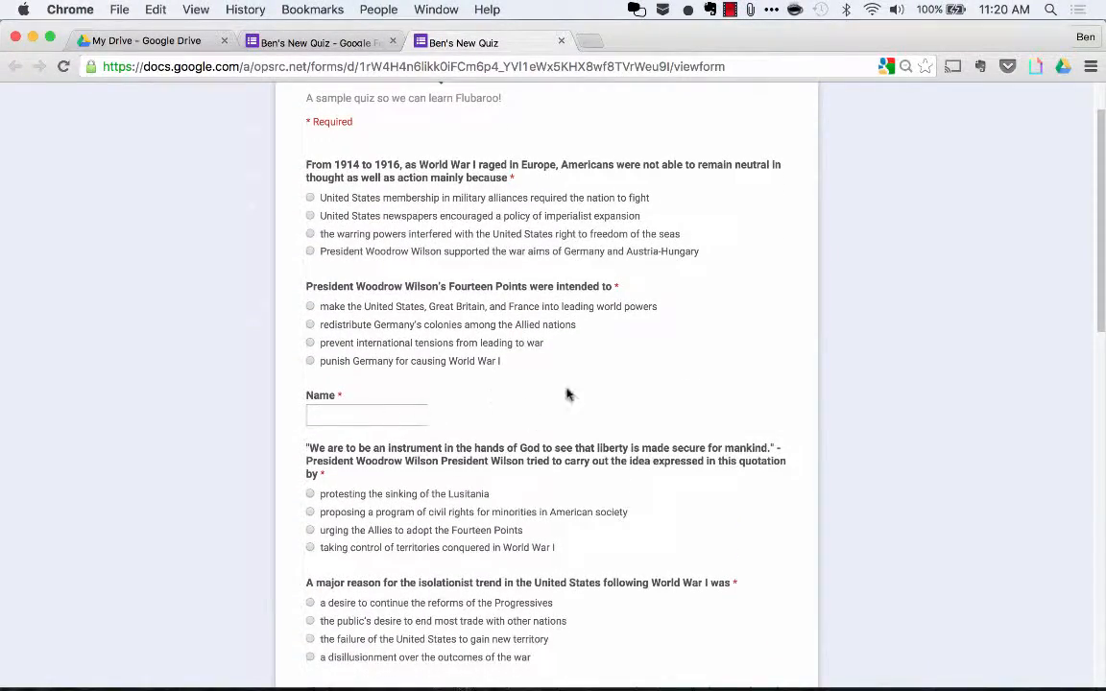
{"action": "scroll", "coordinate": [568, 393], "scroll_direction": "down", "scroll_amount": 10}
{"action": "scroll", "coordinate": [567, 393], "scroll_direction": "down", "scroll_amount": 5}
{"action": "scroll", "coordinate": [566, 390], "scroll_direction": "up", "scroll_amount": 4}
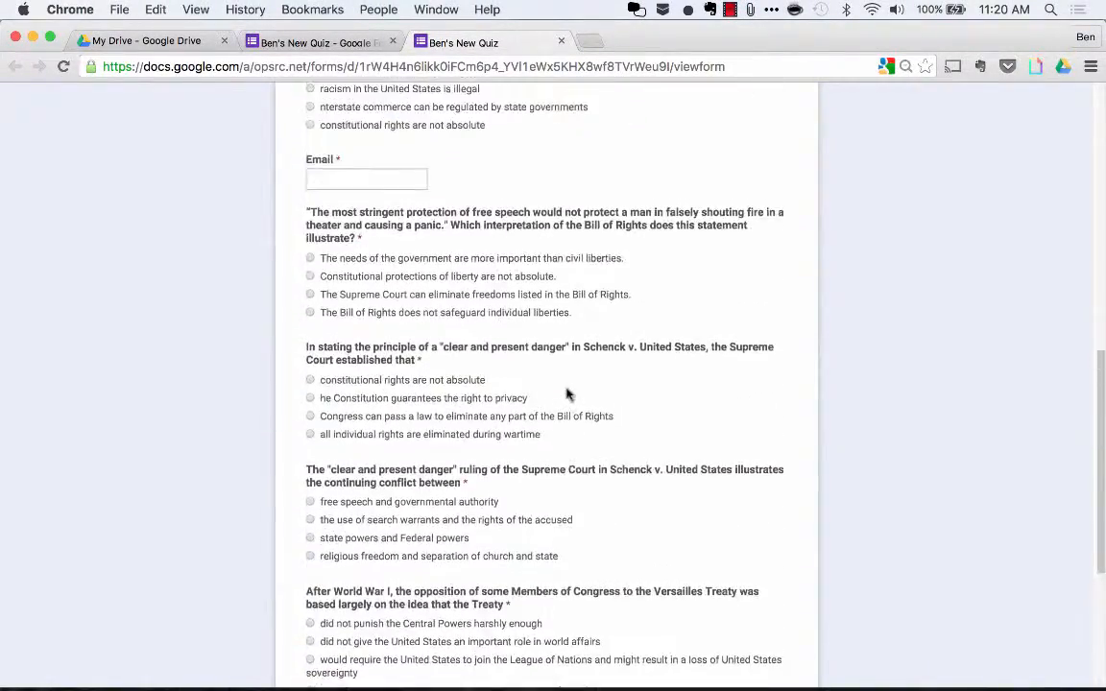
{"action": "scroll", "coordinate": [481, 212], "scroll_direction": "down", "scroll_amount": 5}
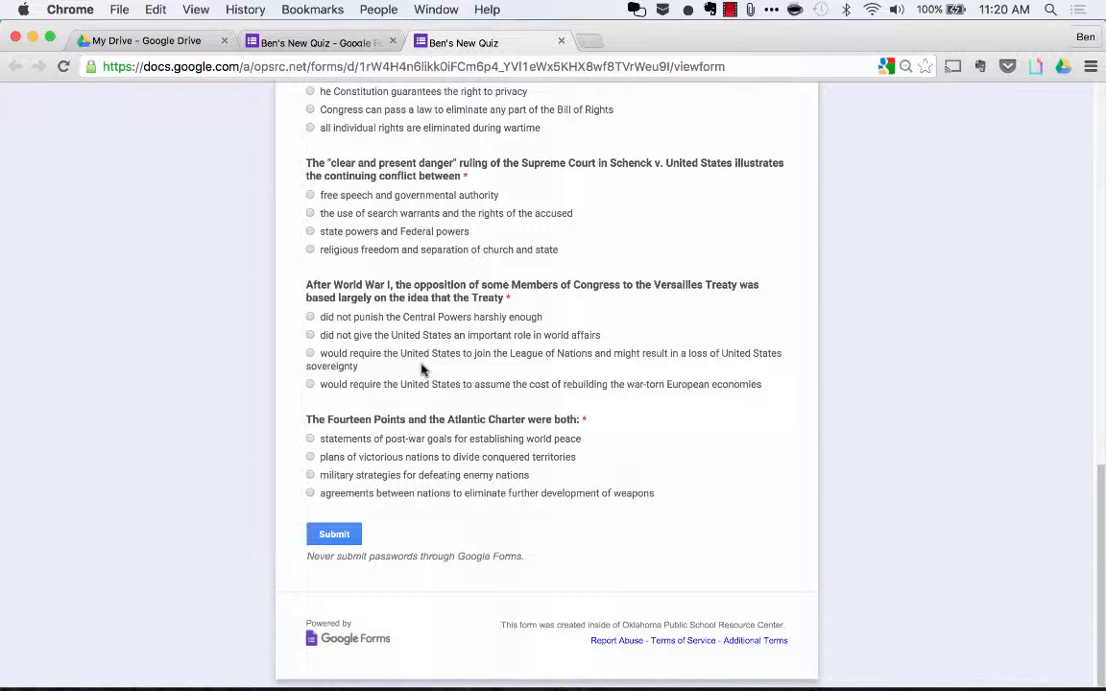
{"action": "scroll", "coordinate": [420, 370], "scroll_direction": "up", "scroll_amount": 20}
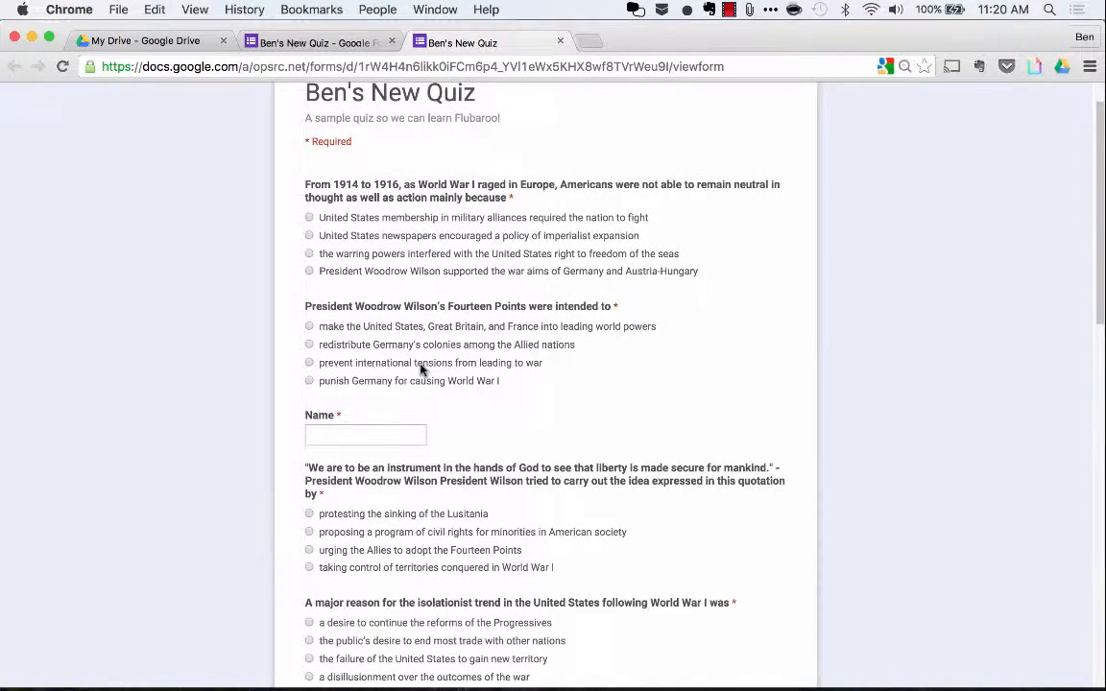
{"action": "left_click", "coordinate": [420, 367]}
{"action": "scroll", "coordinate": [420, 367], "scroll_direction": "down", "scroll_amount": 1}
{"action": "scroll", "coordinate": [419, 370], "scroll_direction": "up", "scroll_amount": 3}
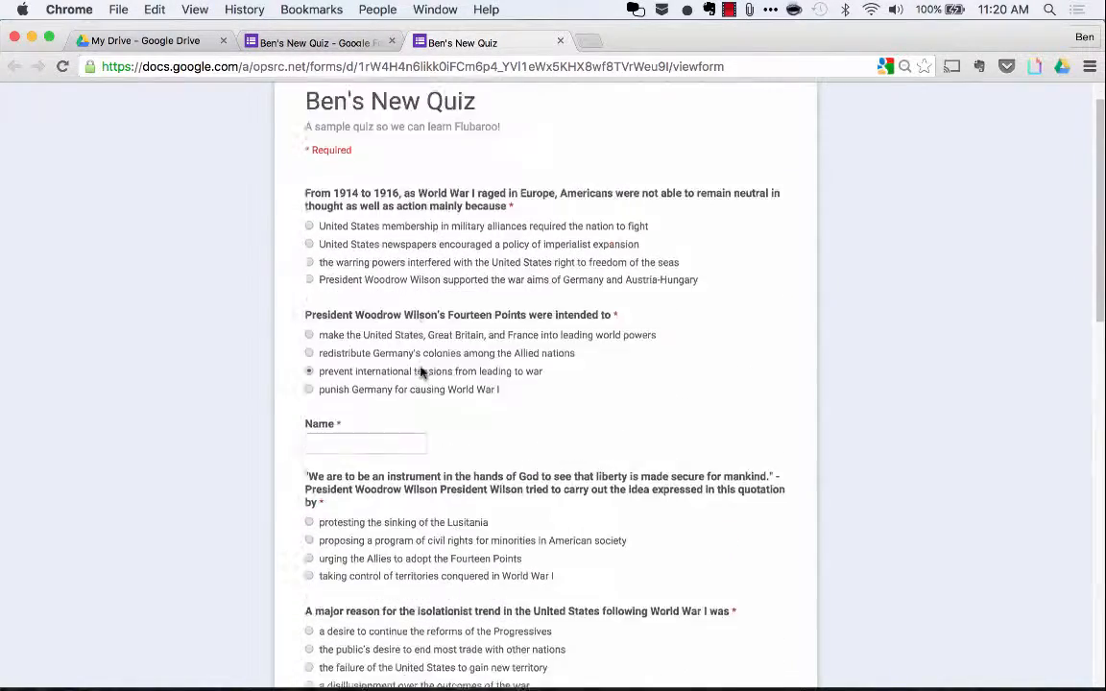
Step: Close the live form and turn off shuffled question order in the form settings
{"action": "left_click", "coordinate": [561, 42]}
{"action": "left_click", "coordinate": [624, 272]}
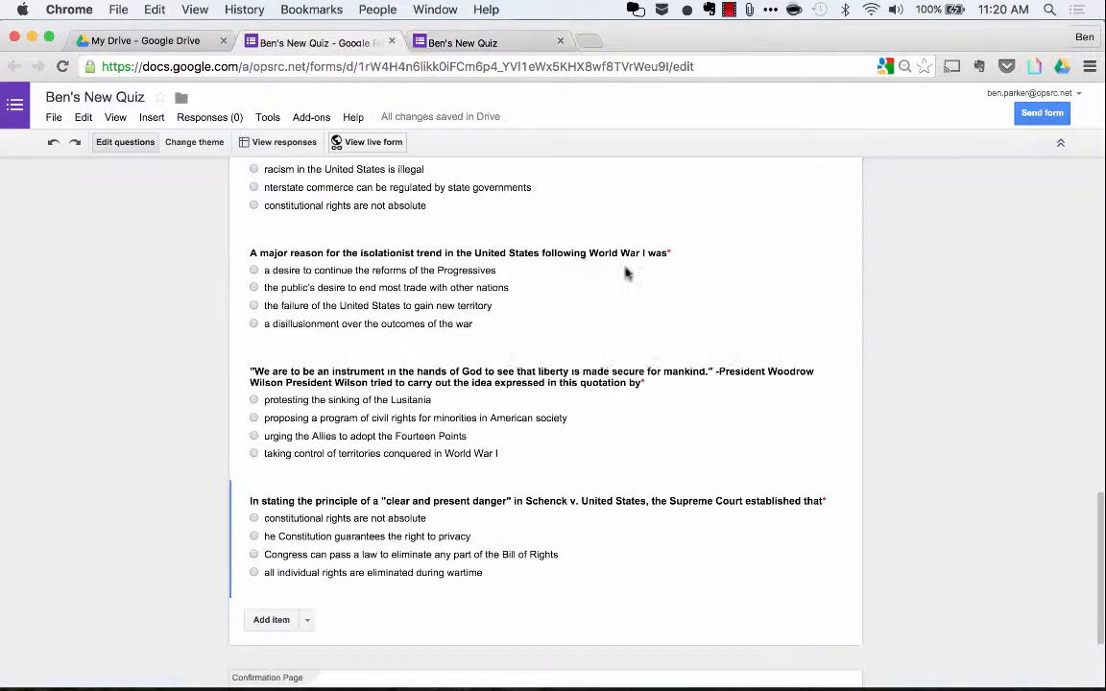
{"action": "scroll", "coordinate": [420, 220], "scroll_direction": "up", "scroll_amount": 15}
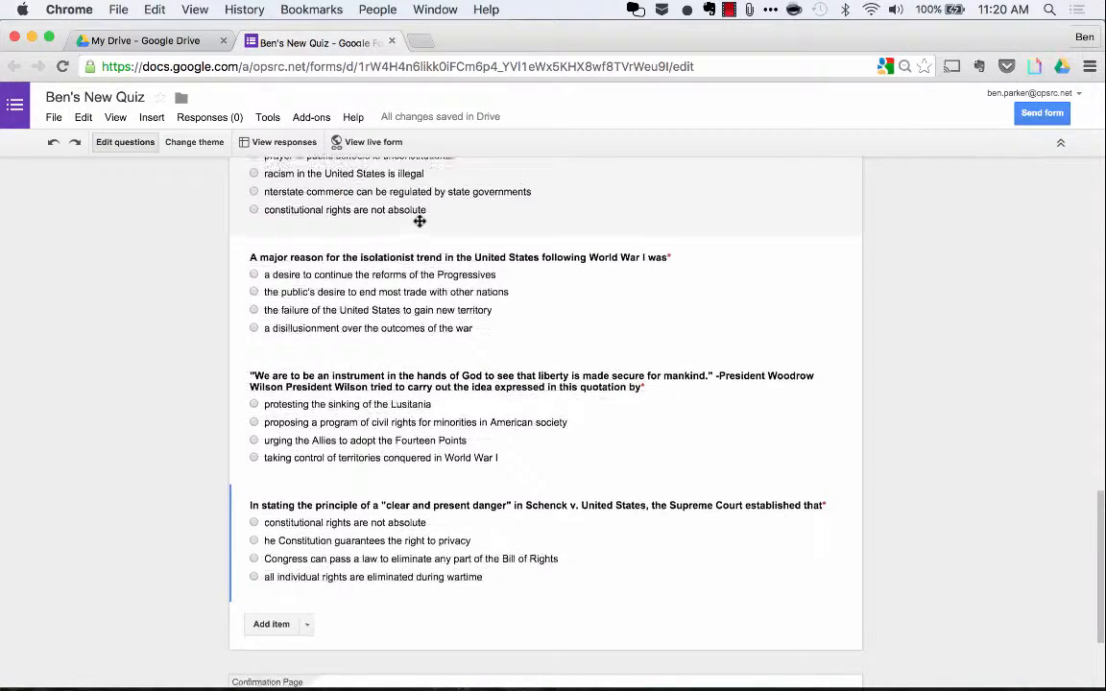
{"action": "left_click", "coordinate": [250, 267]}
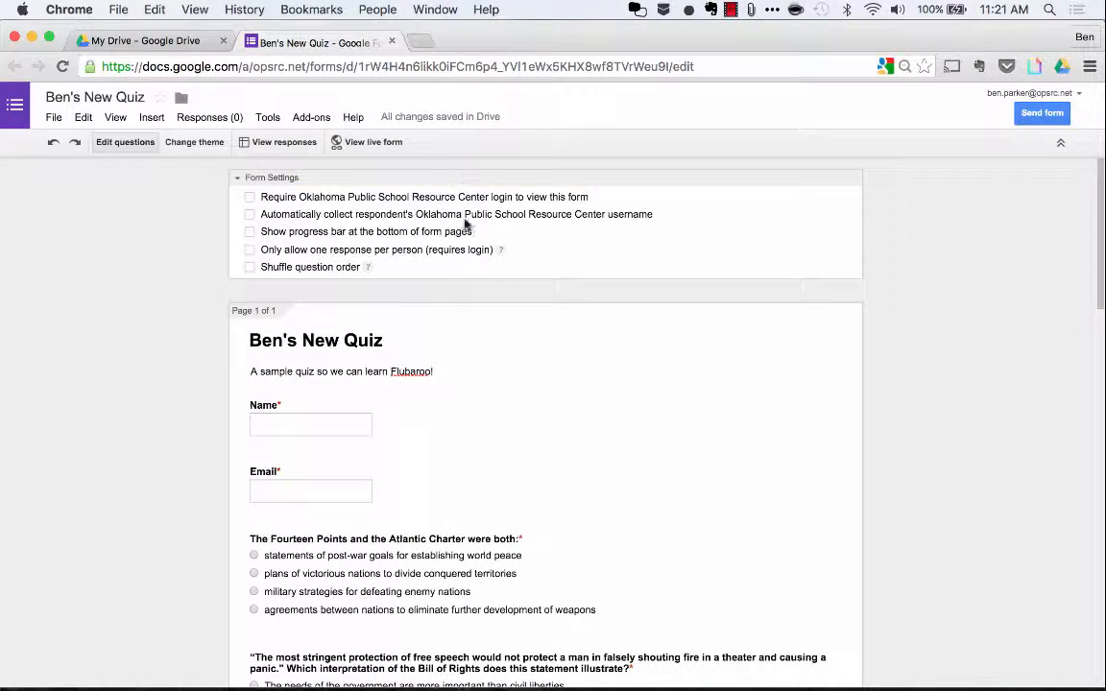
Step: Change the form's theme to Library and return to editing the questions
{"action": "scroll", "coordinate": [511, 355], "scroll_direction": "down", "scroll_amount": 1}
{"action": "scroll", "coordinate": [512, 355], "scroll_direction": "down", "scroll_amount": 3}
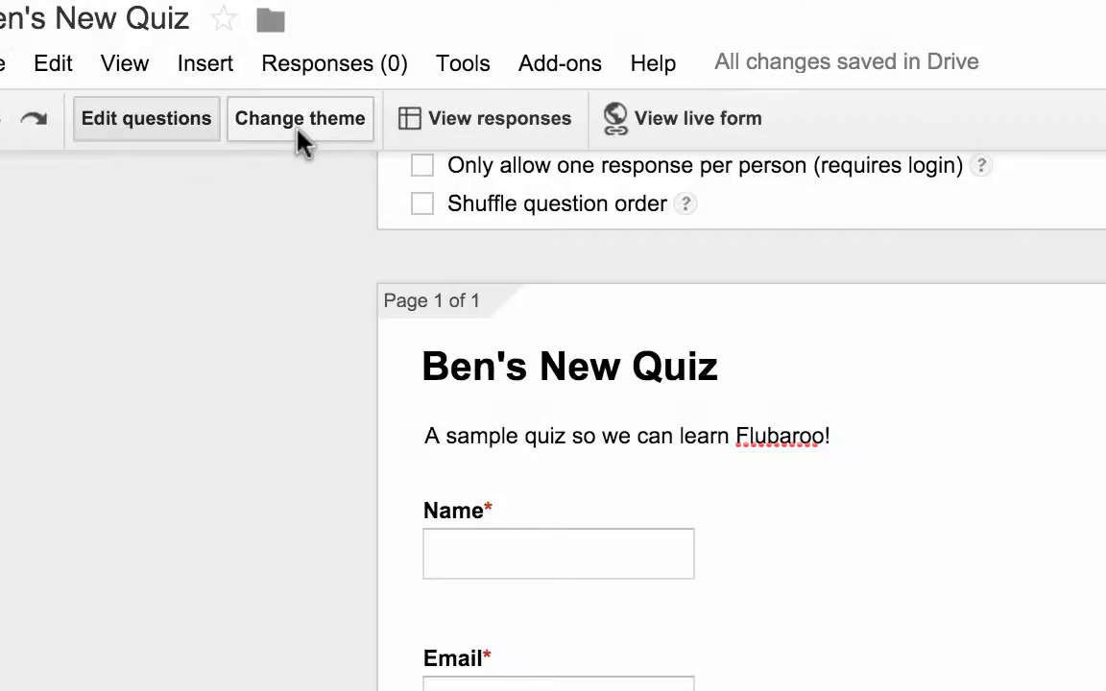
{"action": "left_click", "coordinate": [297, 126]}
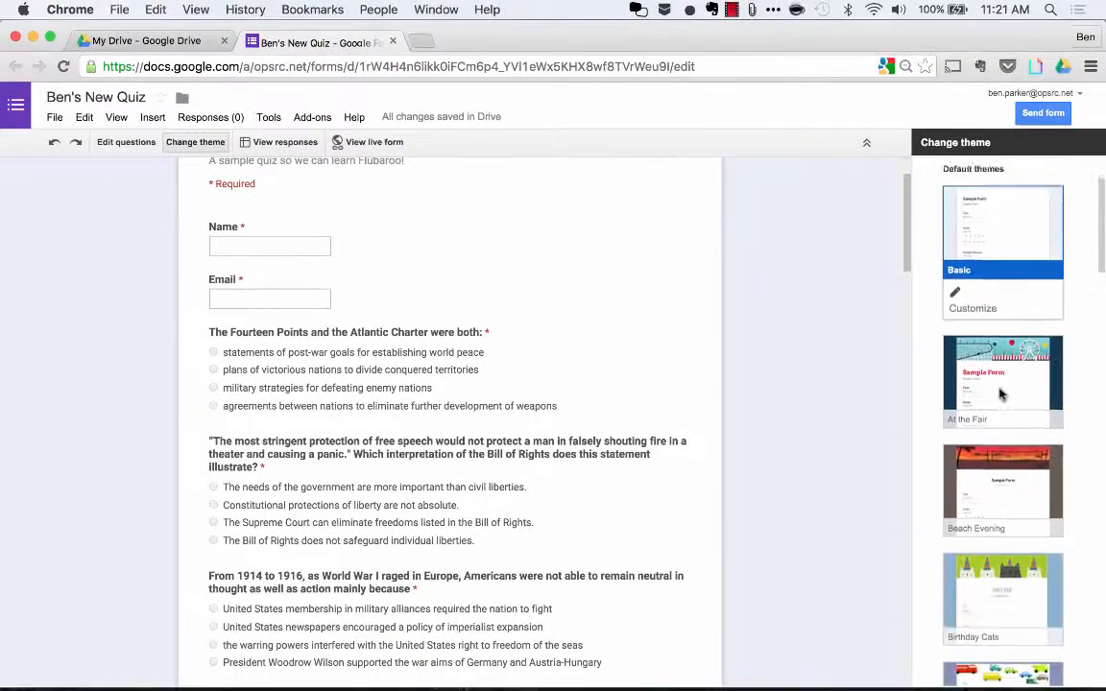
{"action": "scroll", "coordinate": [1075, 360], "scroll_direction": "down", "scroll_amount": 5}
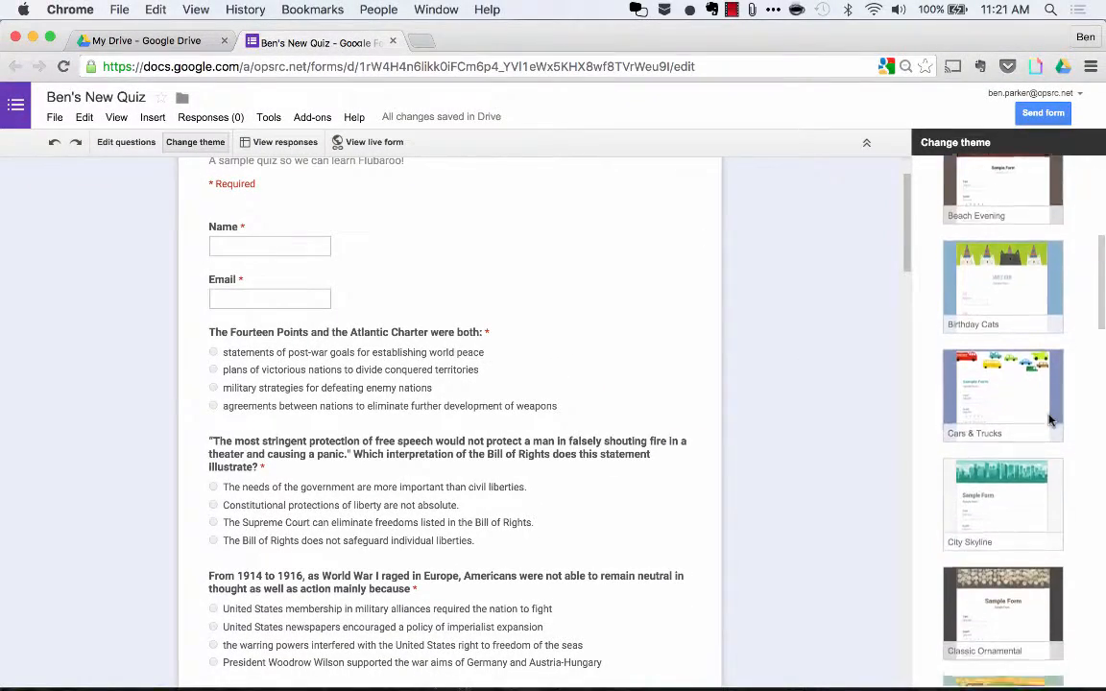
{"action": "scroll", "coordinate": [1052, 420], "scroll_direction": "down", "scroll_amount": 6}
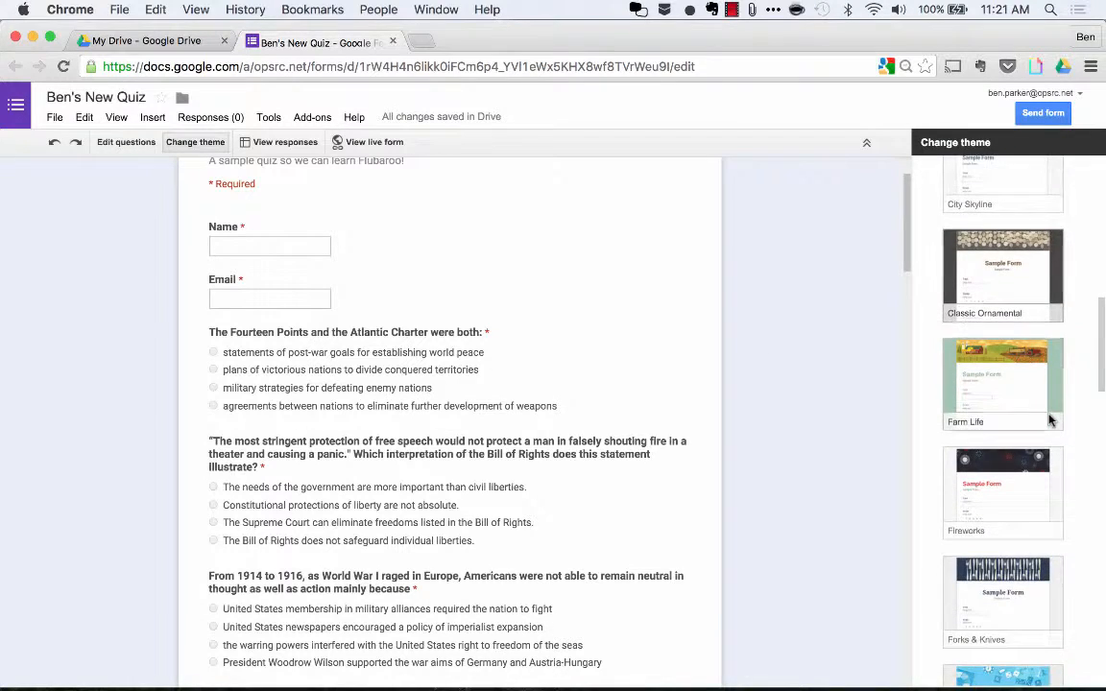
{"action": "left_click", "coordinate": [1049, 420]}
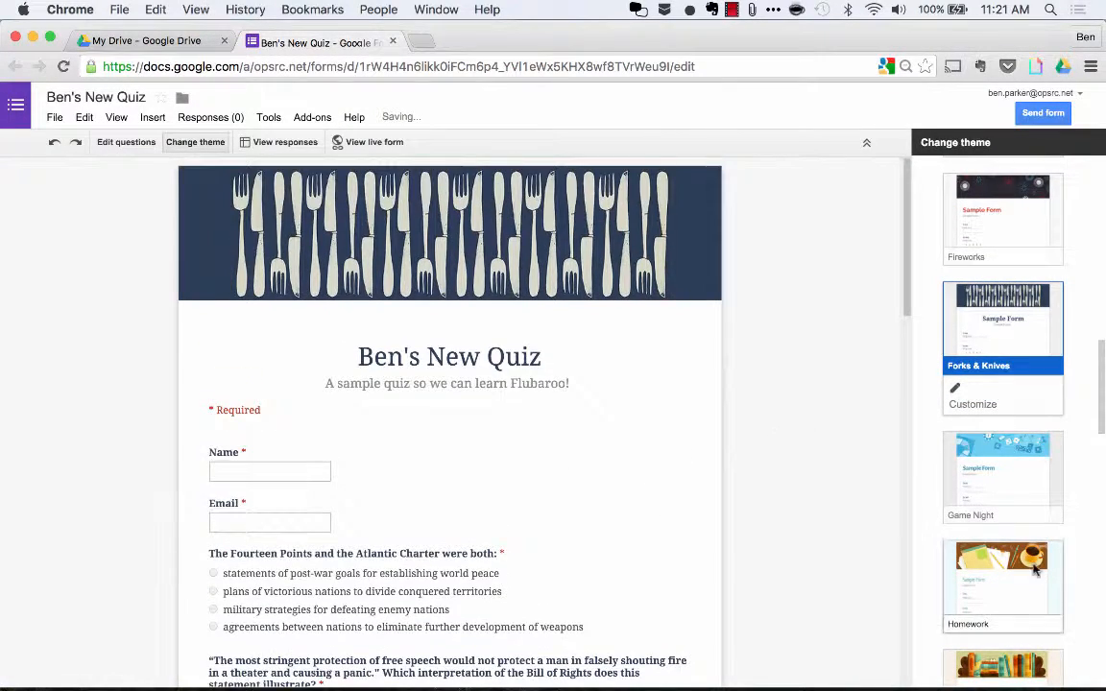
{"action": "scroll", "coordinate": [1003, 480], "scroll_direction": "down", "scroll_amount": 5}
{"action": "left_click", "coordinate": [1008, 478]}
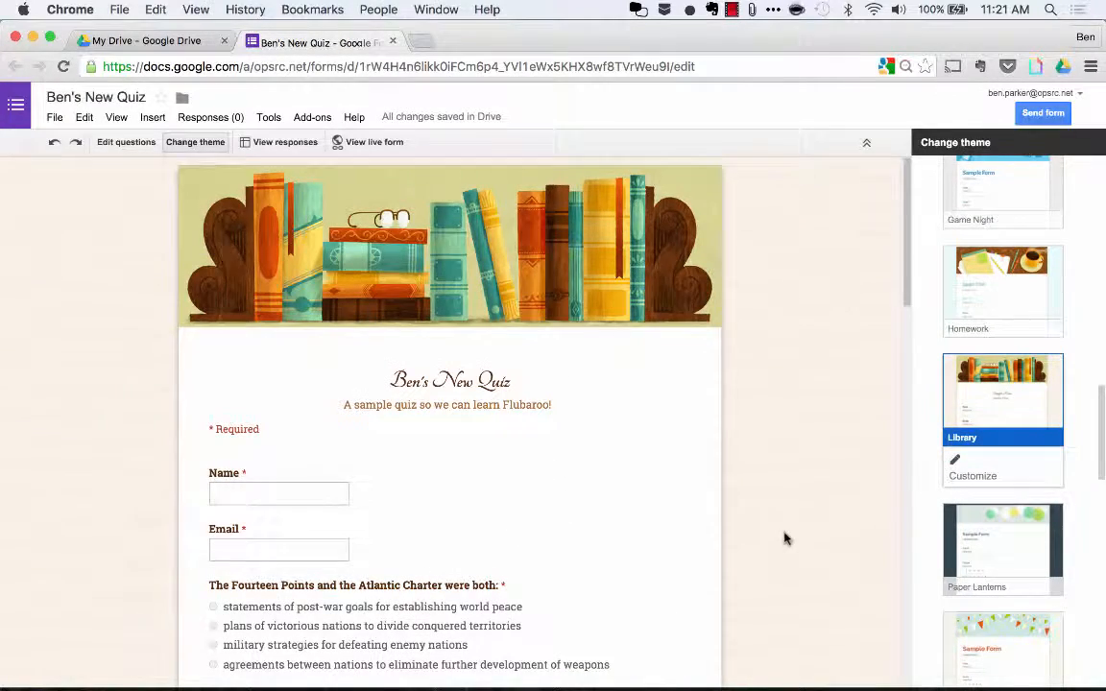
{"action": "scroll", "coordinate": [785, 538], "scroll_direction": "down", "scroll_amount": 5}
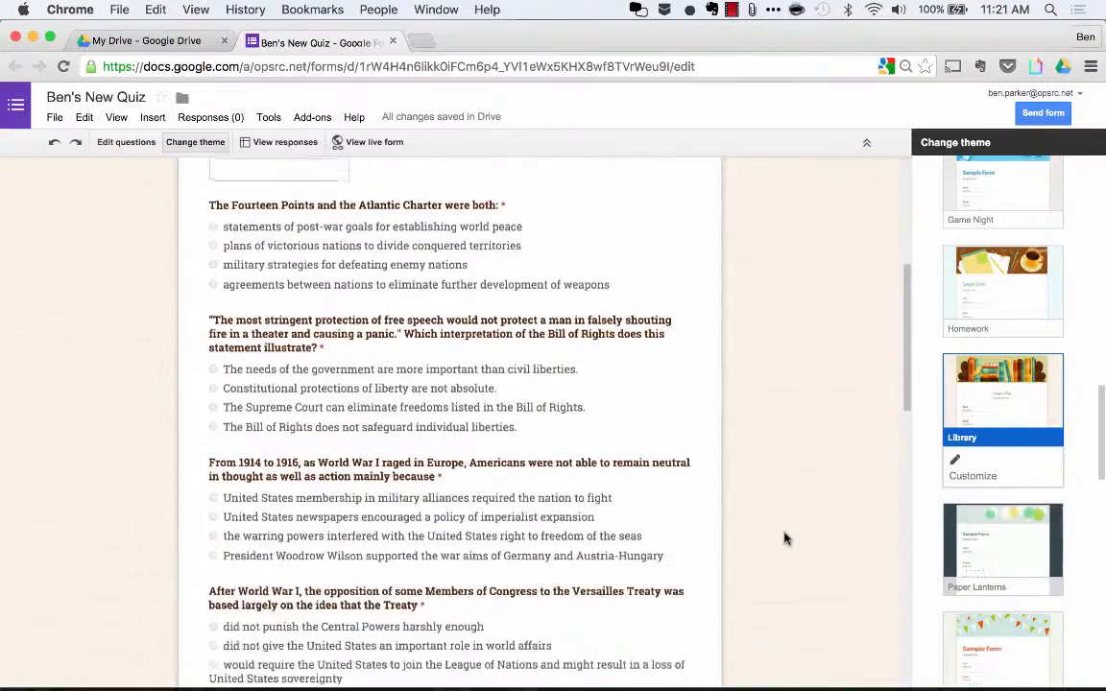
{"action": "scroll", "coordinate": [785, 537], "scroll_direction": "up", "scroll_amount": 8}
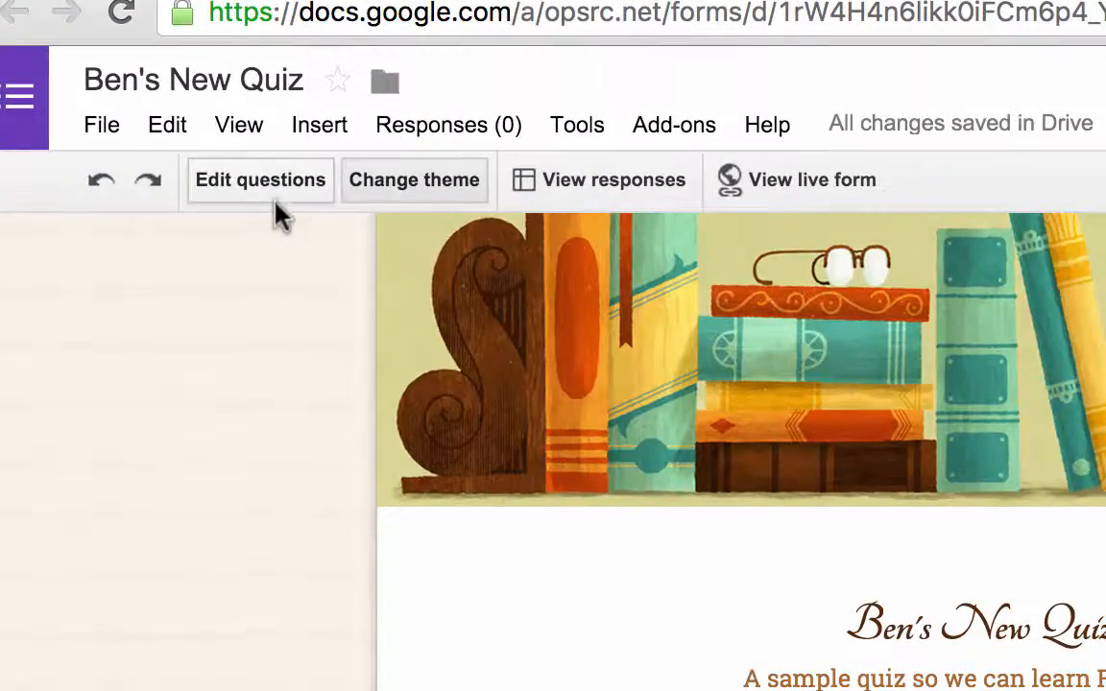
{"action": "left_click", "coordinate": [278, 200]}
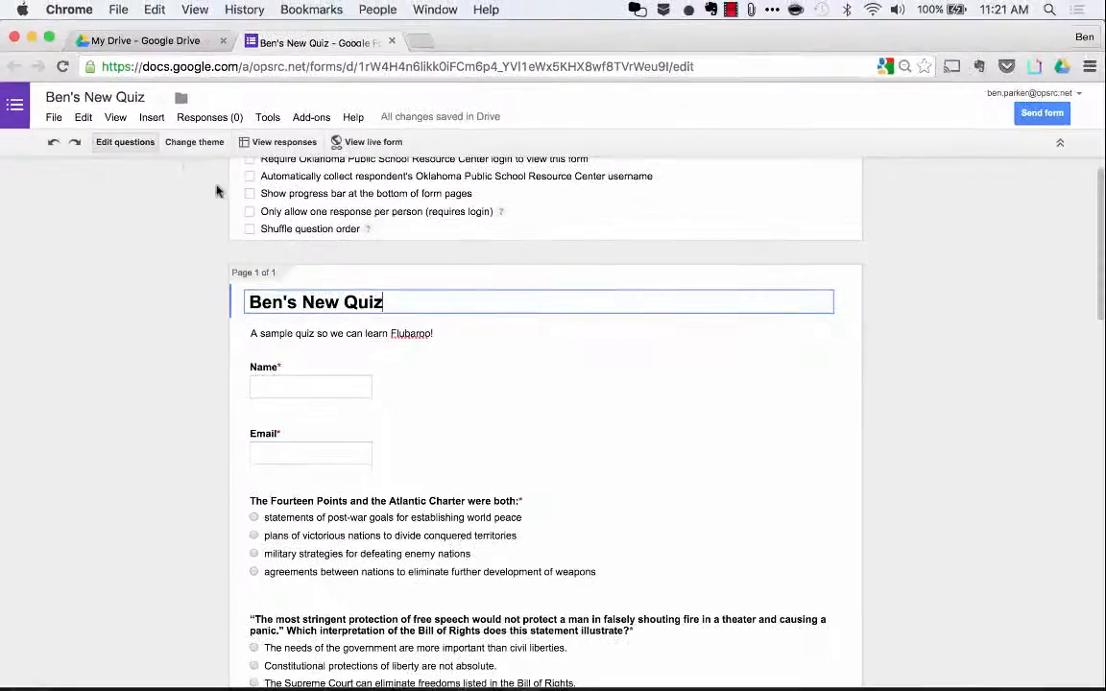
Step: View the live form in its new theme, check the question order down to the end, and close it
{"action": "left_click", "coordinate": [357, 144]}
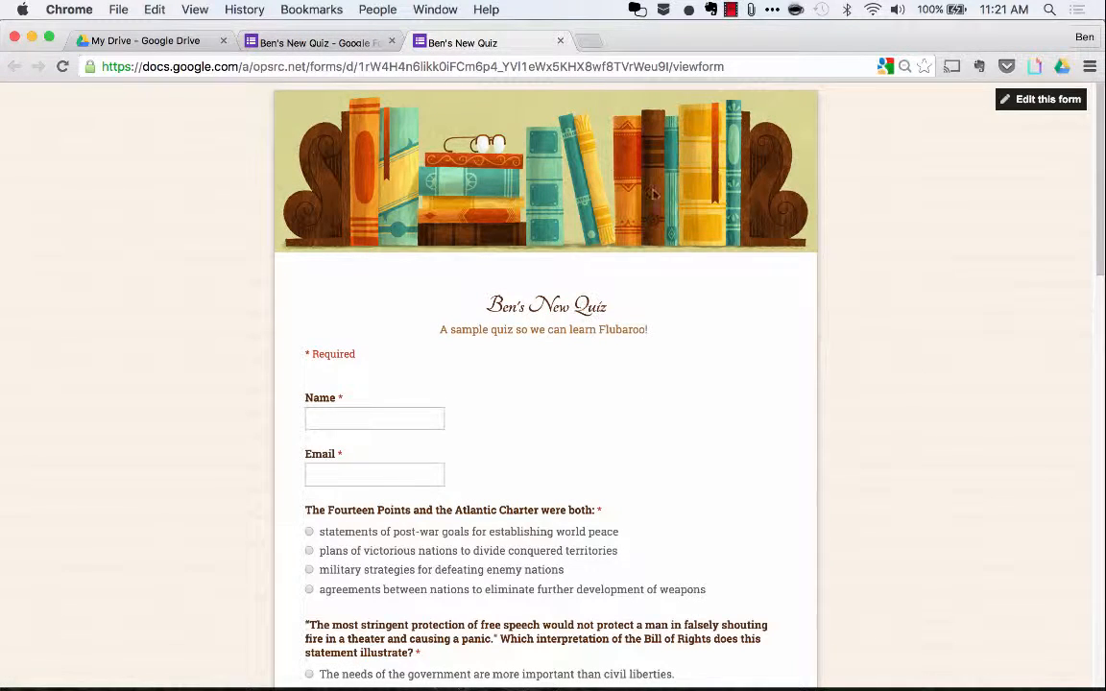
{"action": "scroll", "coordinate": [762, 291], "scroll_direction": "down", "scroll_amount": 2}
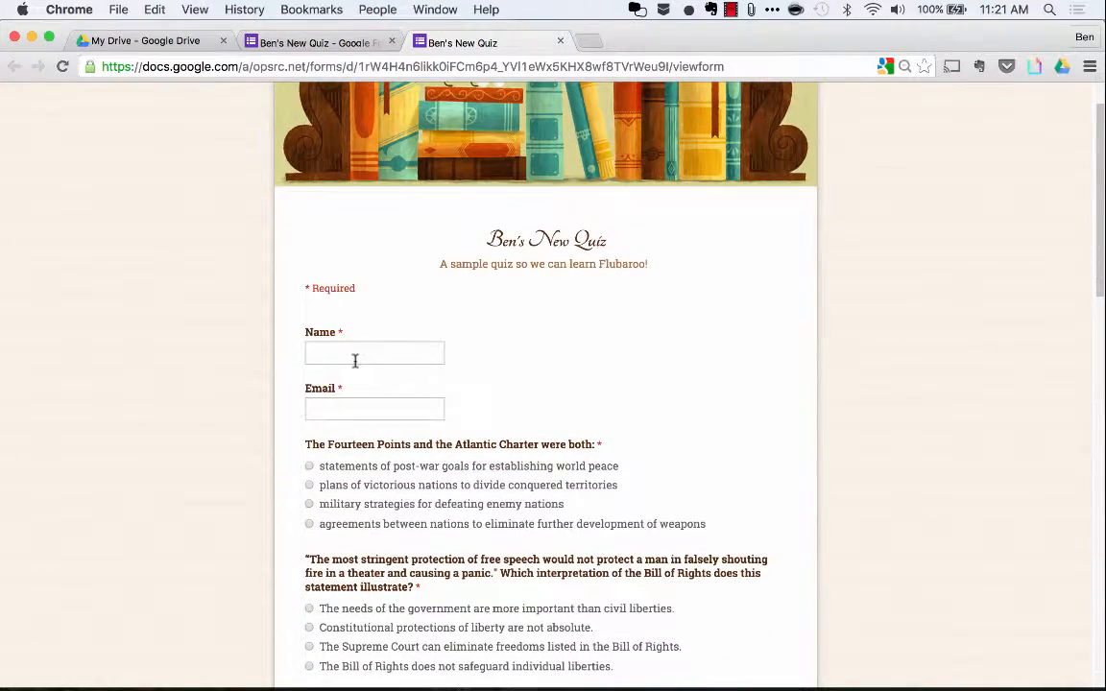
{"action": "scroll", "coordinate": [474, 459], "scroll_direction": "down", "scroll_amount": 10}
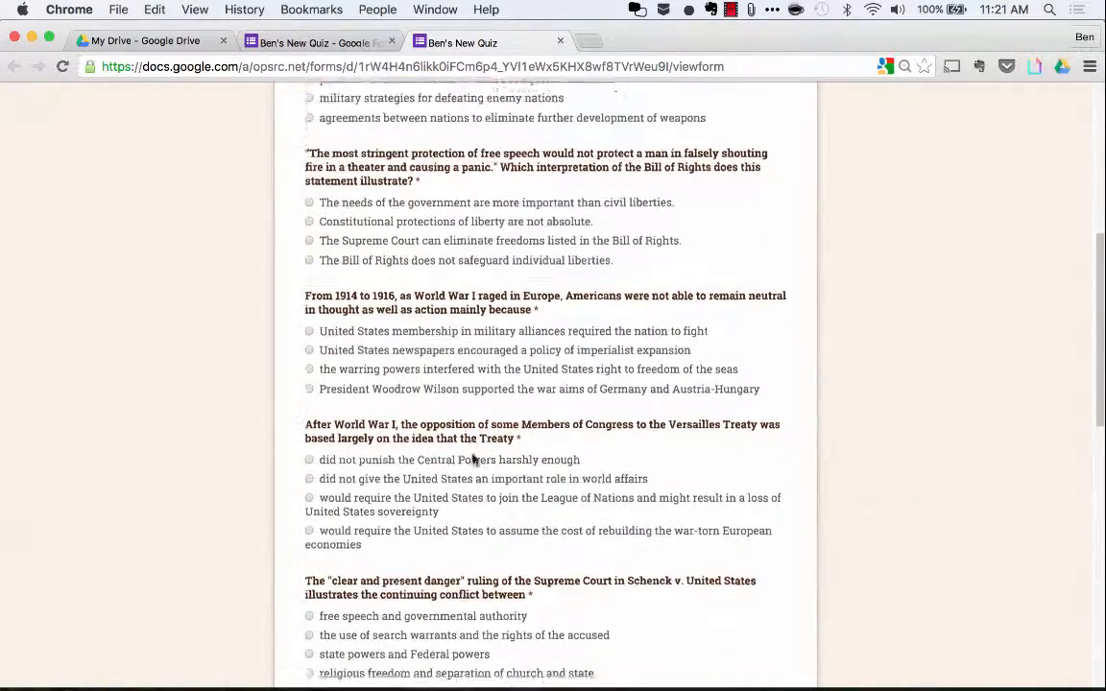
{"action": "scroll", "coordinate": [475, 459], "scroll_direction": "down", "scroll_amount": 10}
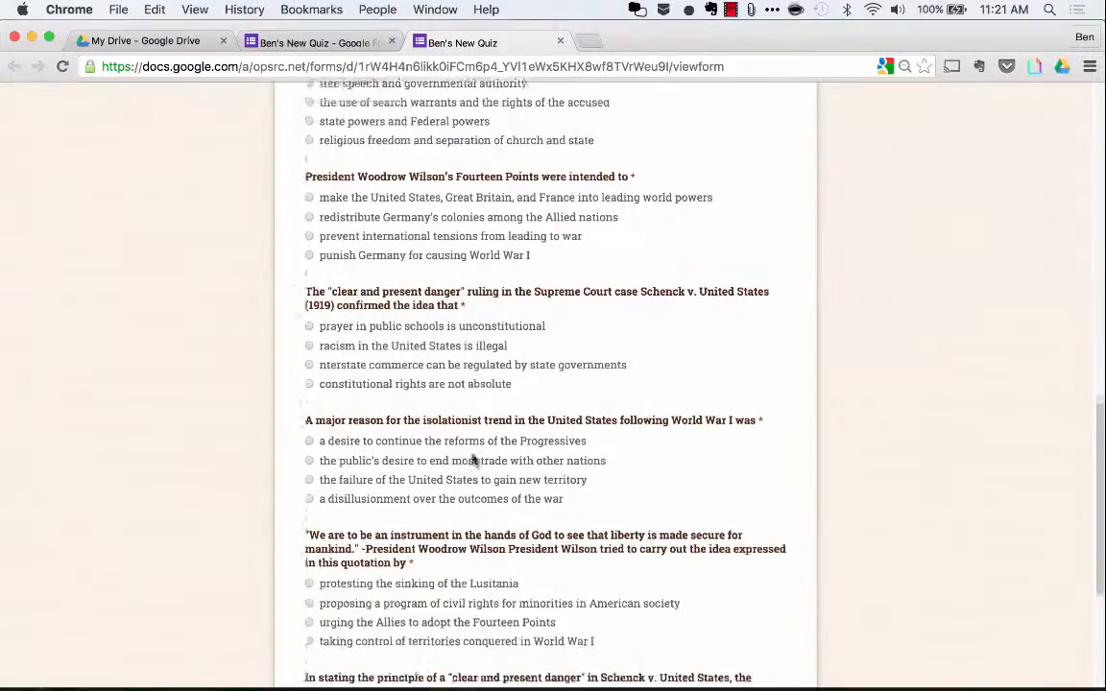
{"action": "scroll", "coordinate": [474, 459], "scroll_direction": "down", "scroll_amount": 1}
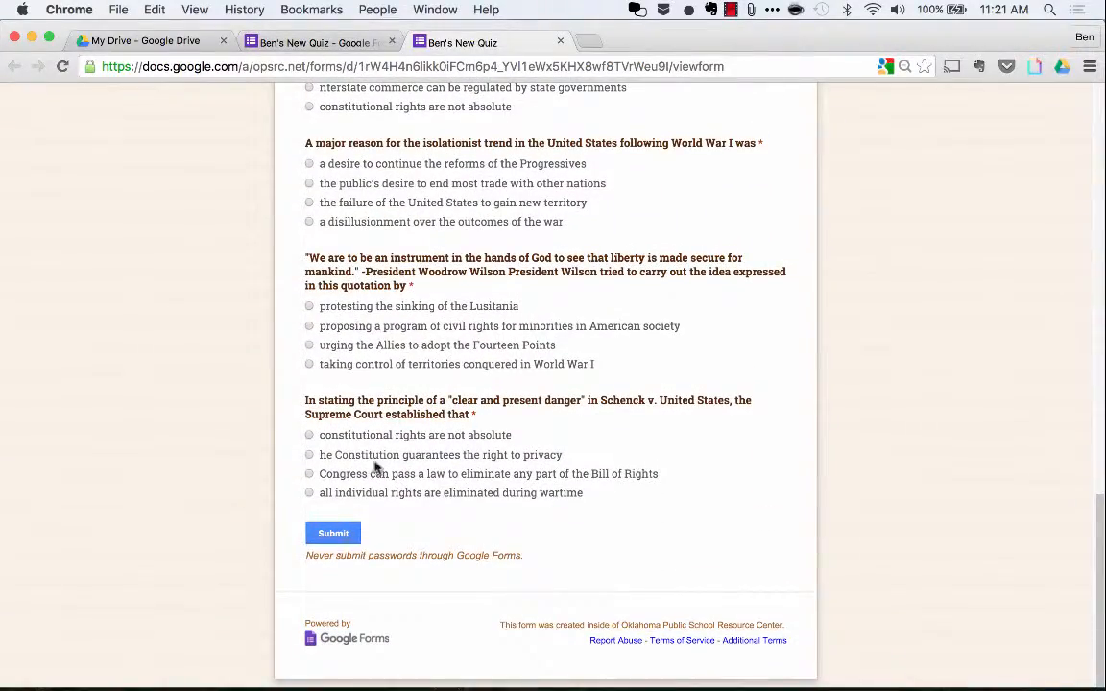
{"action": "left_click", "coordinate": [560, 41]}
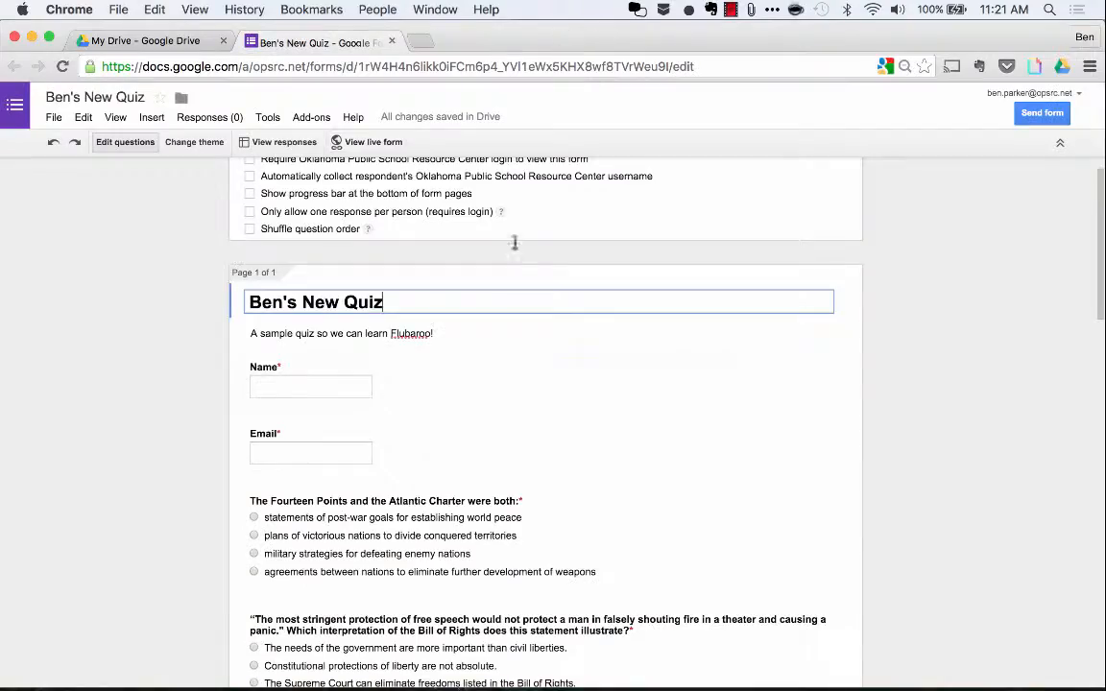
Step: Replace the confirmation page message with "Once you've finished the test please pull out your text books and read chapter 5."
{"action": "scroll", "coordinate": [468, 401], "scroll_direction": "down", "scroll_amount": 20}
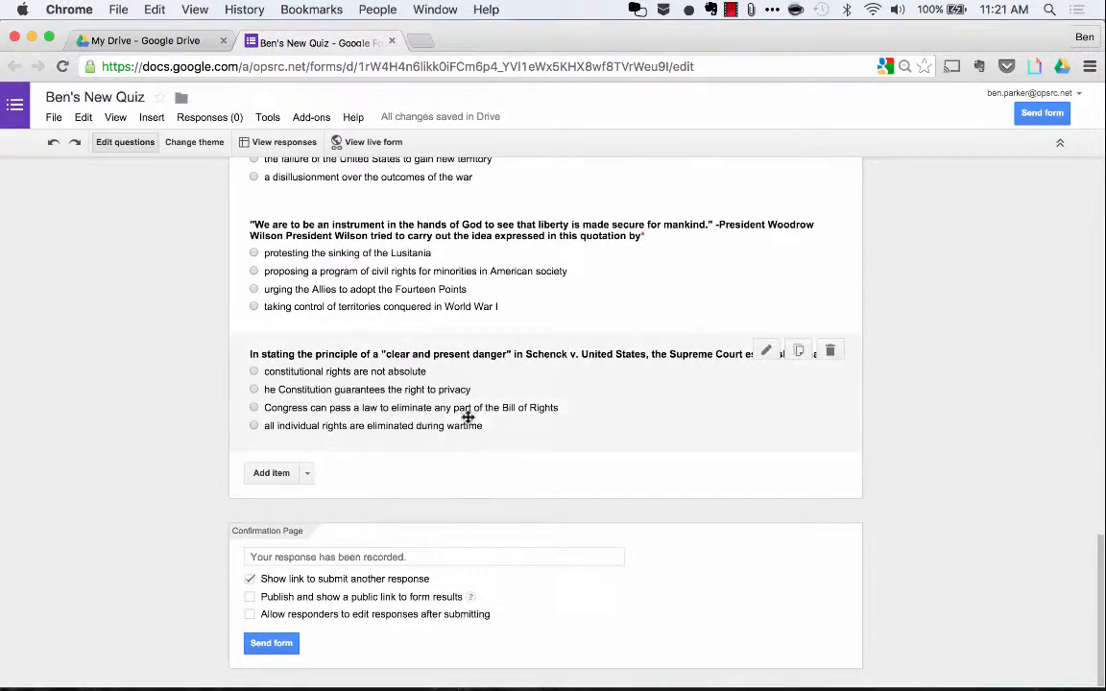
{"action": "left_click", "coordinate": [345, 558]}
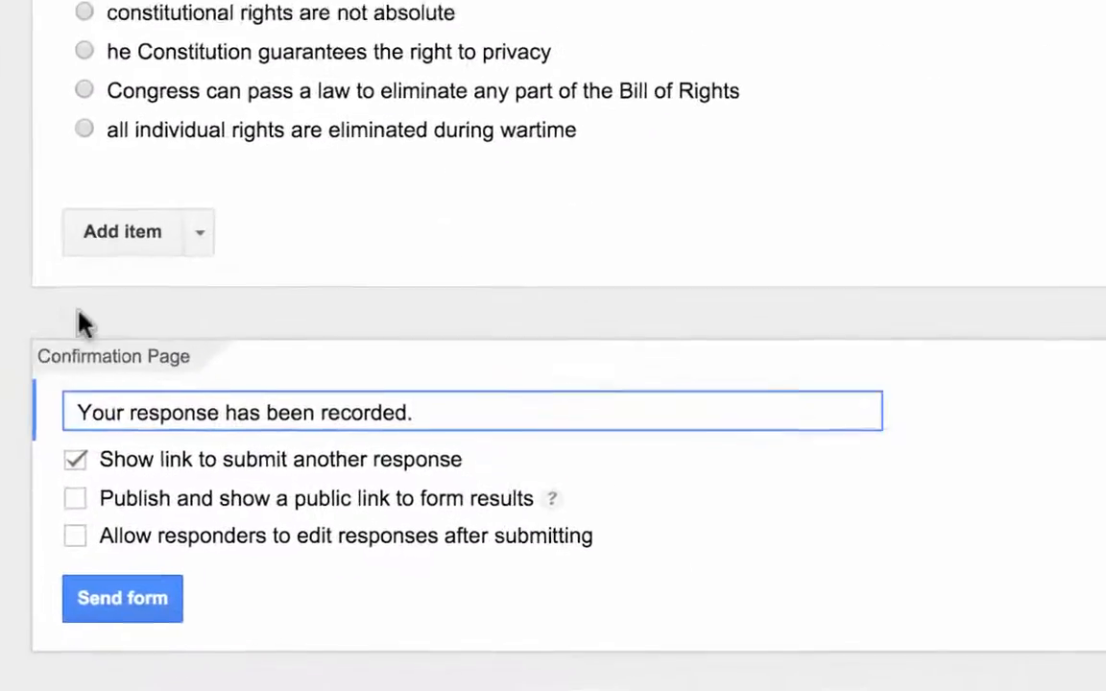
{"action": "left_click_drag", "start_coordinate": [449, 403], "coordinate": [17, 404]}
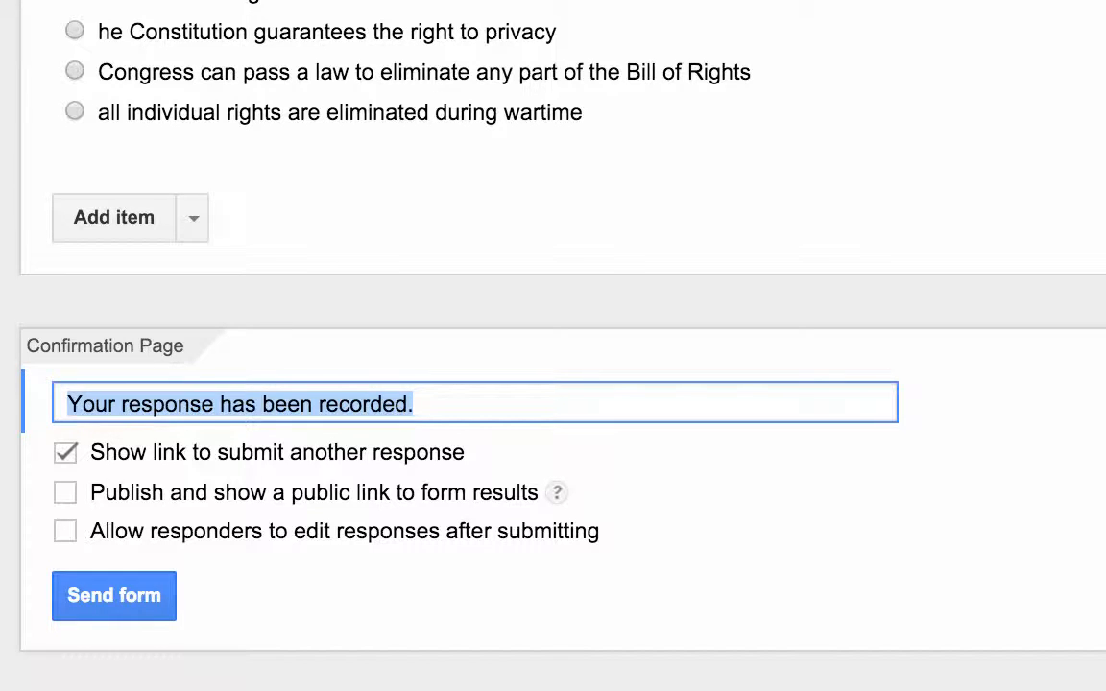
{"action": "key", "text": "BackSpace"}
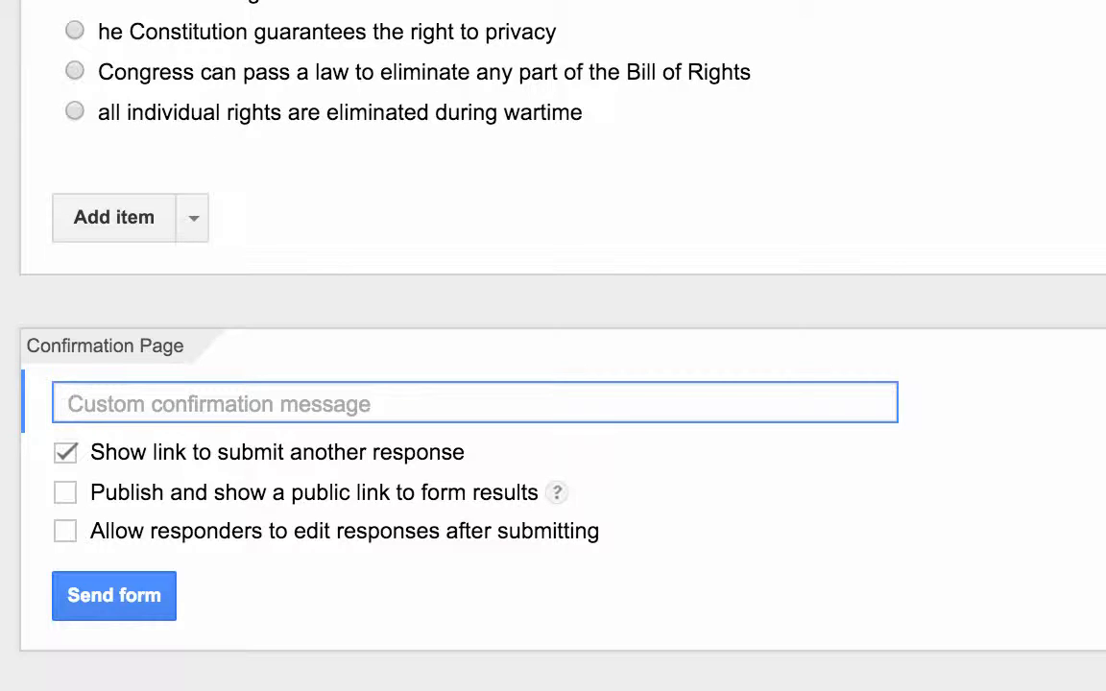
{"action": "type", "text": "Once "}
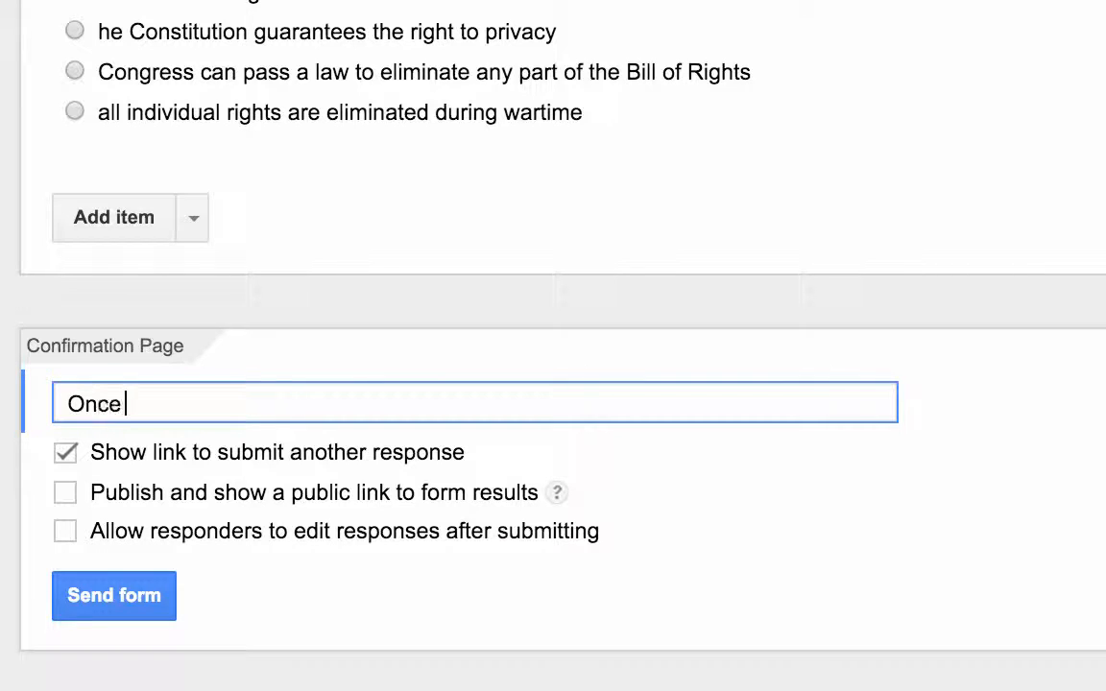
{"action": "type", "text": "you've finish"}
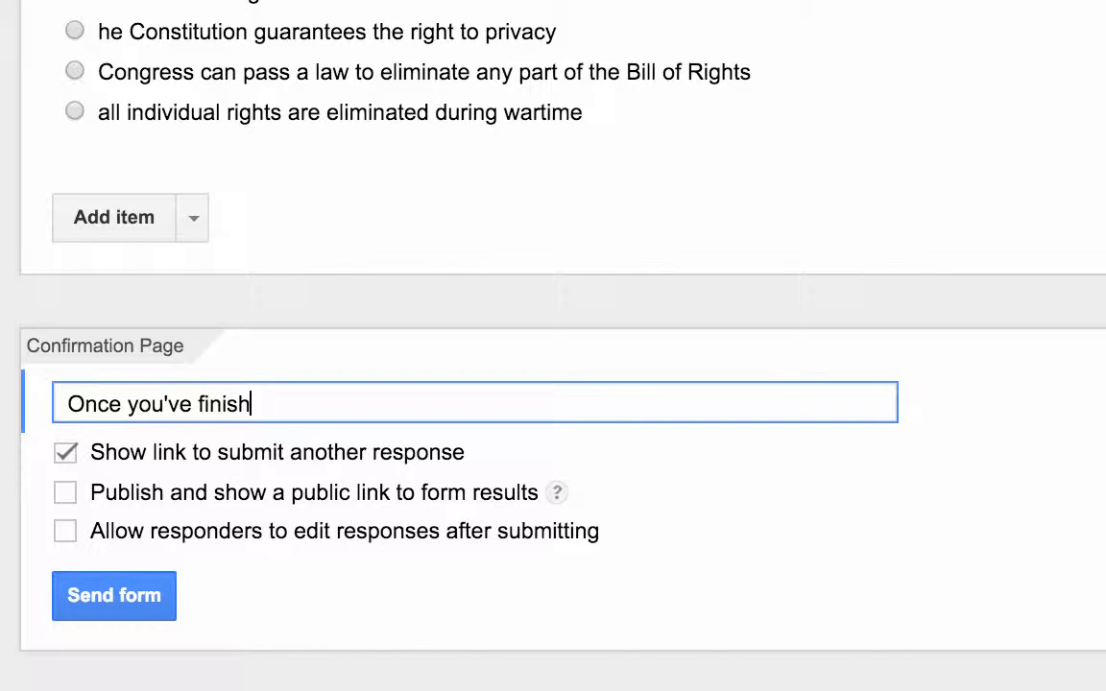
{"action": "type", "text": "ed the test , ple"}
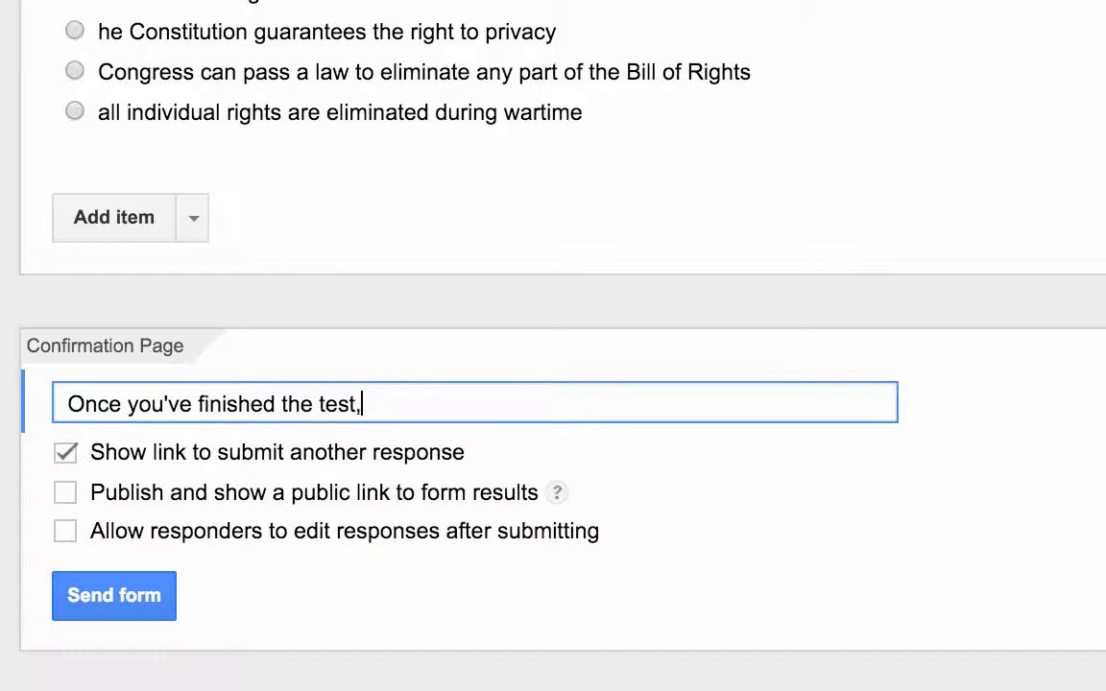
{"action": "key", "text": "BackSpace"}
{"action": "key", "text": "BackSpace"}
{"action": "key", "text": "BackSpace"}
{"action": "key", "text": "BackSpace"}
{"action": "key", "text": "BackSpace"}
{"action": "type", "text": "please pull out y"}
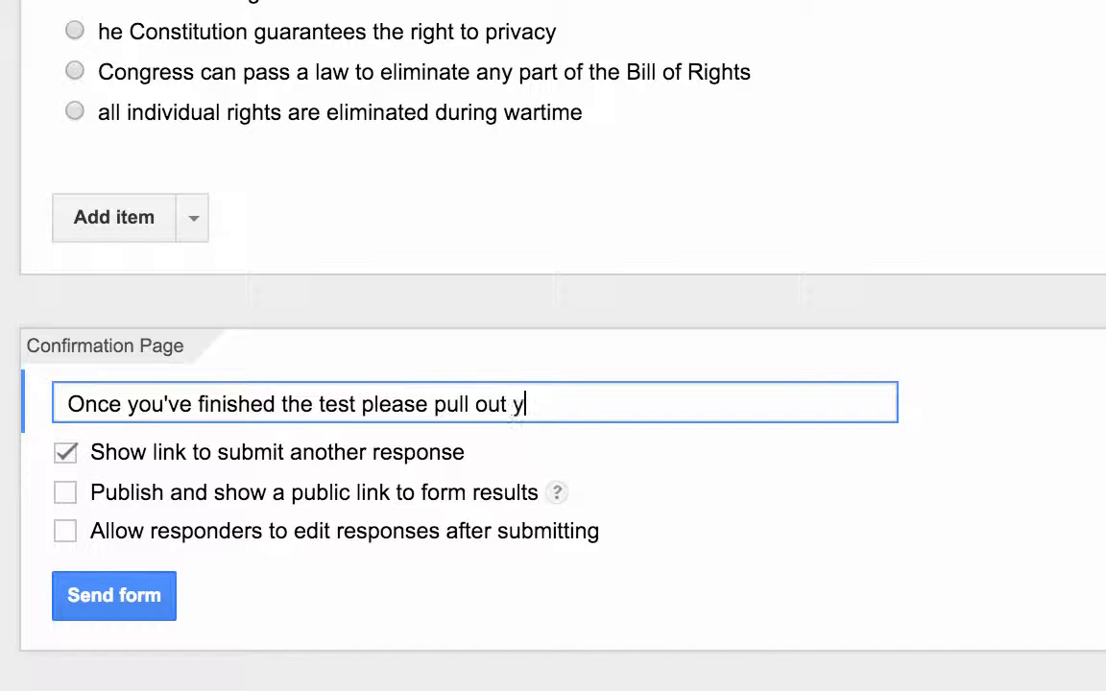
{"action": "type", "text": "our text books and reach"}
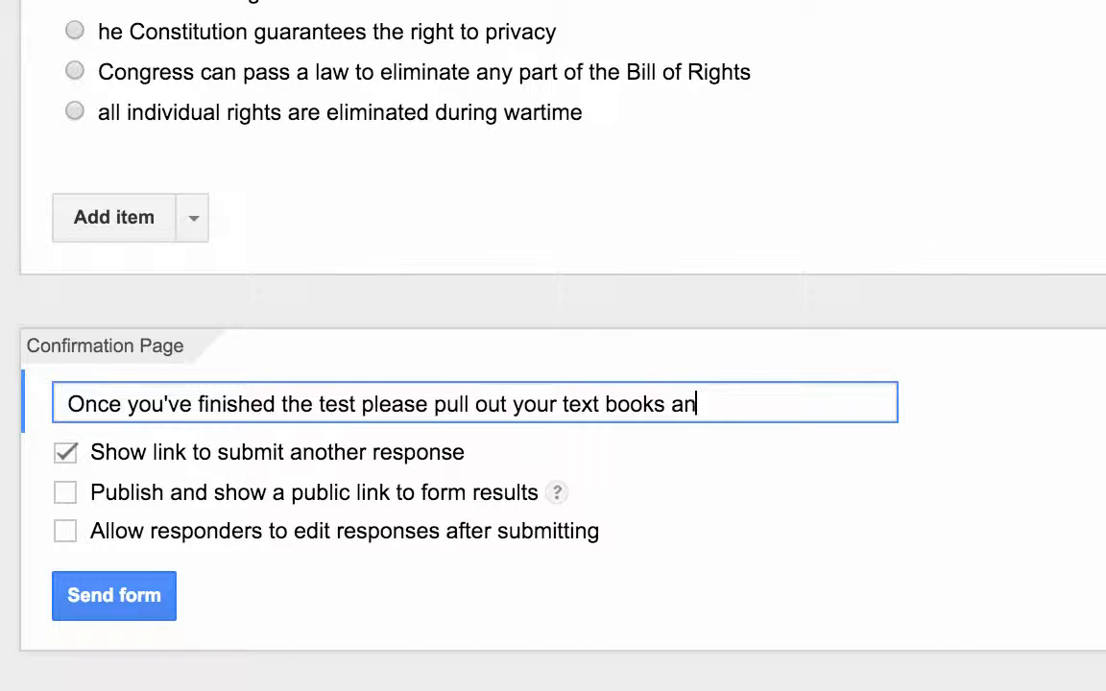
{"action": "key", "text": "BackSpace"}
{"action": "key", "text": "BackSpace"}
{"action": "key", "text": "BackSpace"}
{"action": "type", "text": "d chapter 5."}
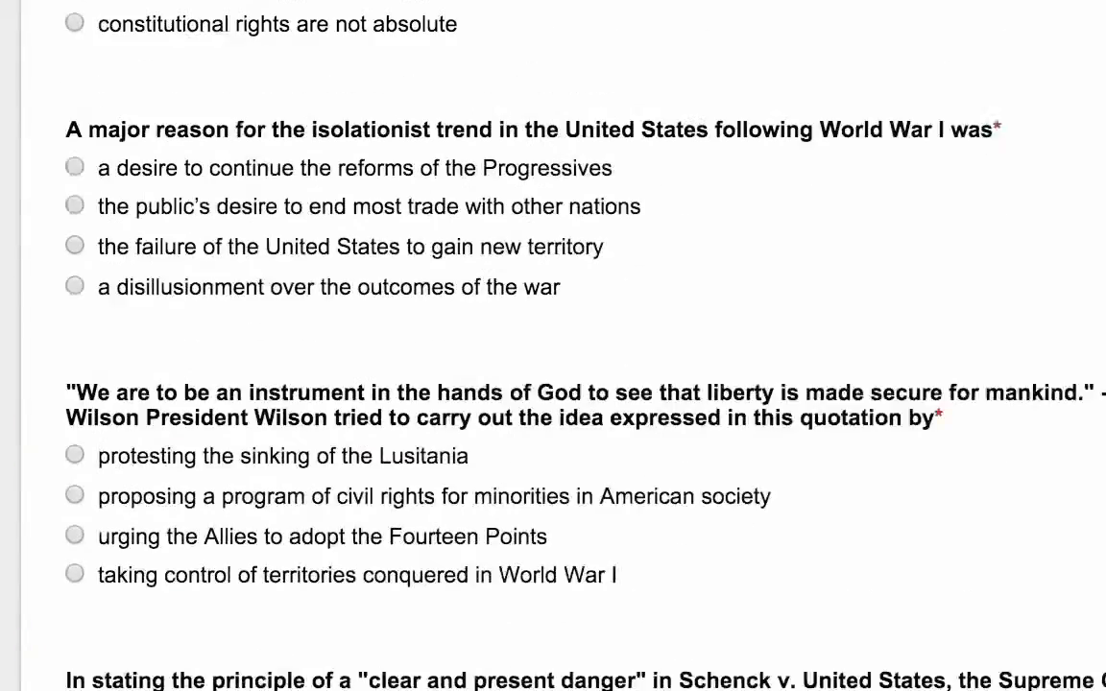
Step: Open the live form to view how the quiz is presented to respondents, and close it
{"action": "scroll", "coordinate": [553, 346], "scroll_direction": "up", "scroll_amount": 5}
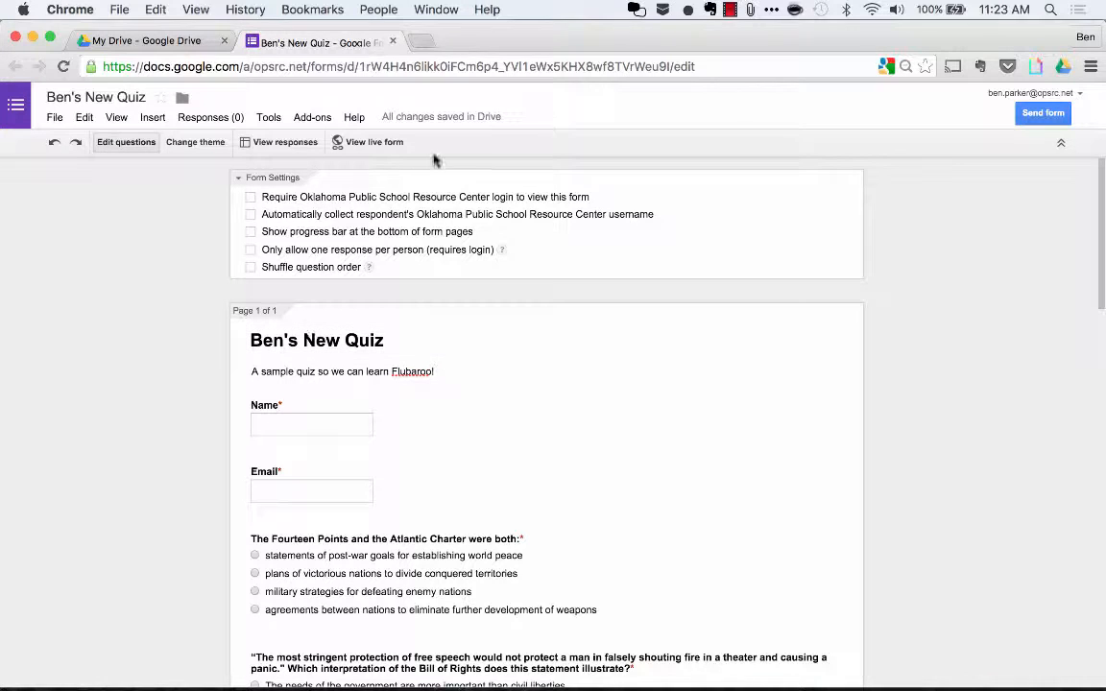
{"action": "left_click", "coordinate": [375, 142]}
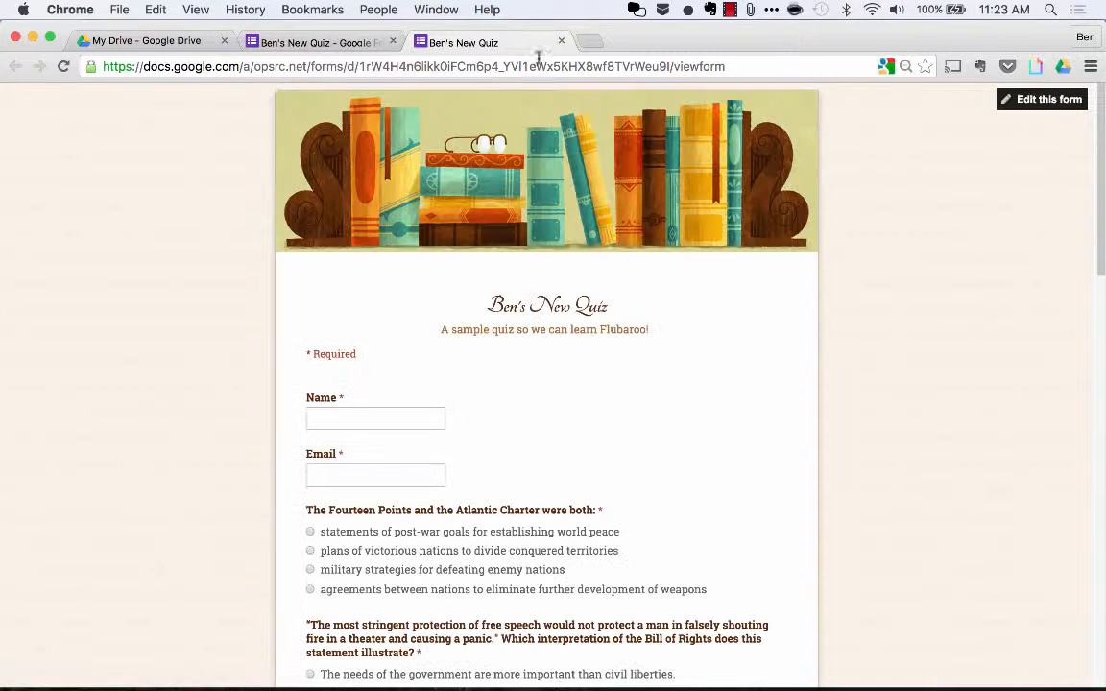
{"action": "left_click", "coordinate": [562, 41]}
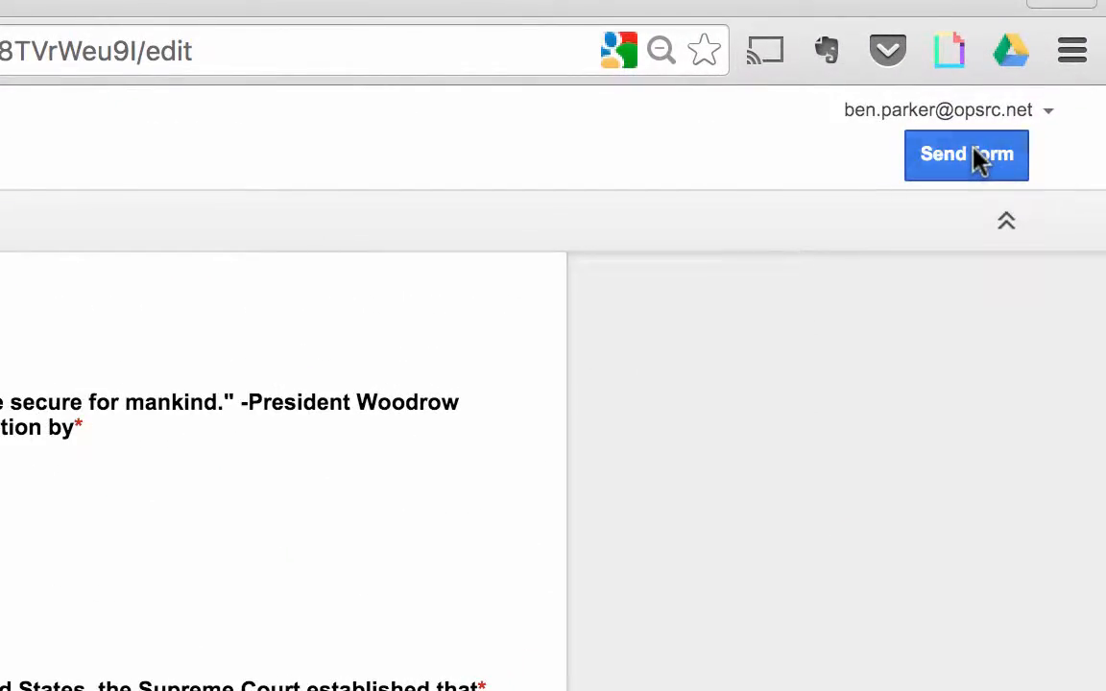
Step: Open the options for sending the form, switch the link to share to a short URL and select it
{"action": "left_click", "coordinate": [976, 158]}
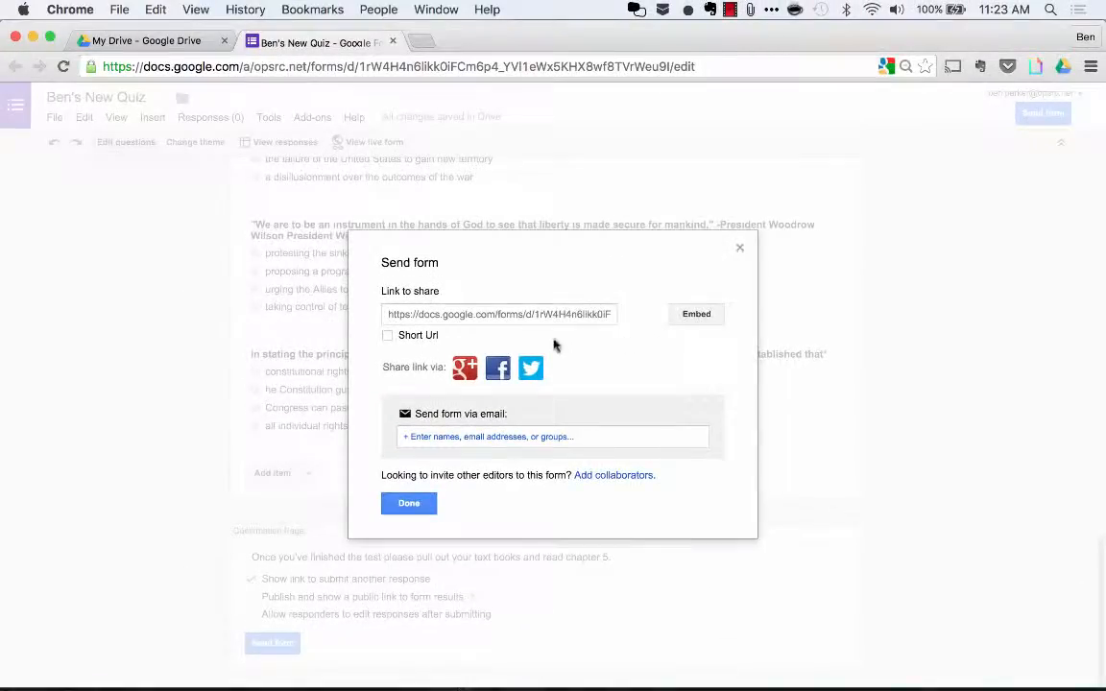
{"action": "left_click", "coordinate": [452, 314]}
{"action": "left_click_drag", "start_coordinate": [453, 314], "coordinate": [615, 319]}
{"action": "left_click", "coordinate": [614, 332]}
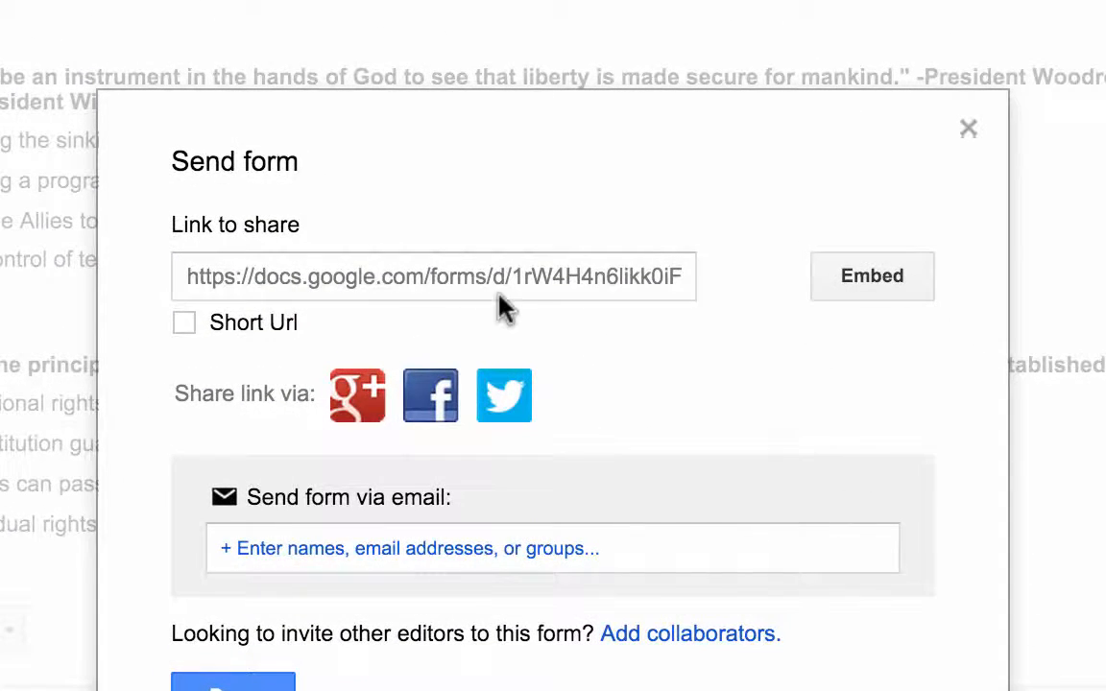
{"action": "left_click", "coordinate": [184, 326]}
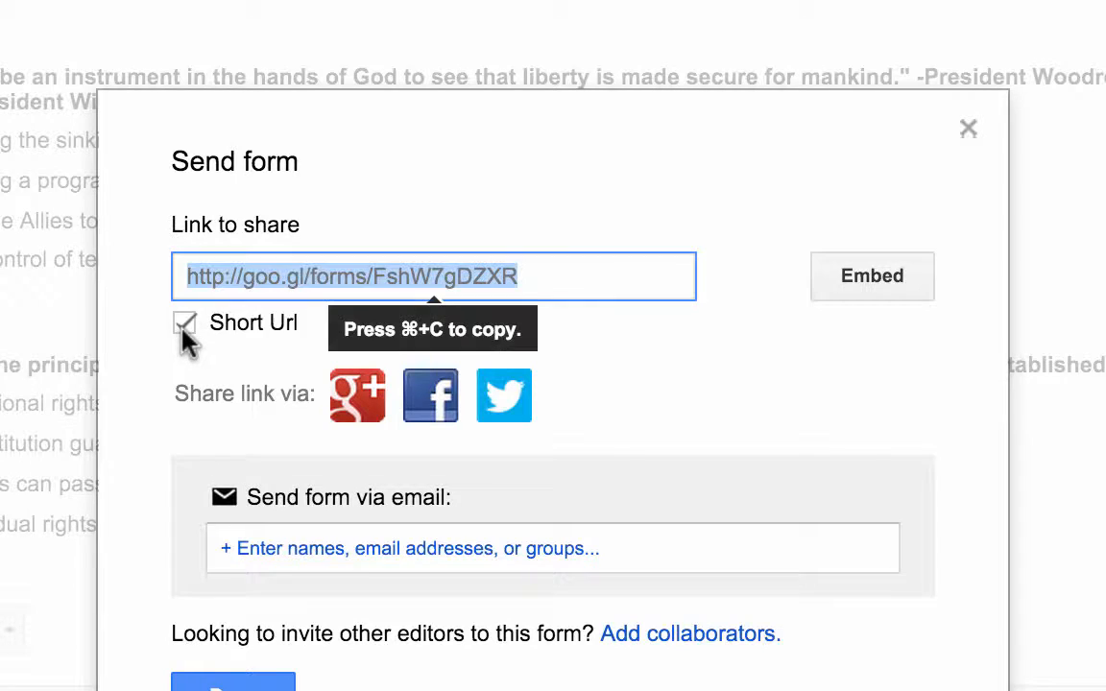
{"action": "left_click", "coordinate": [514, 280]}
{"action": "left_click_drag", "start_coordinate": [520, 277], "coordinate": [228, 277]}
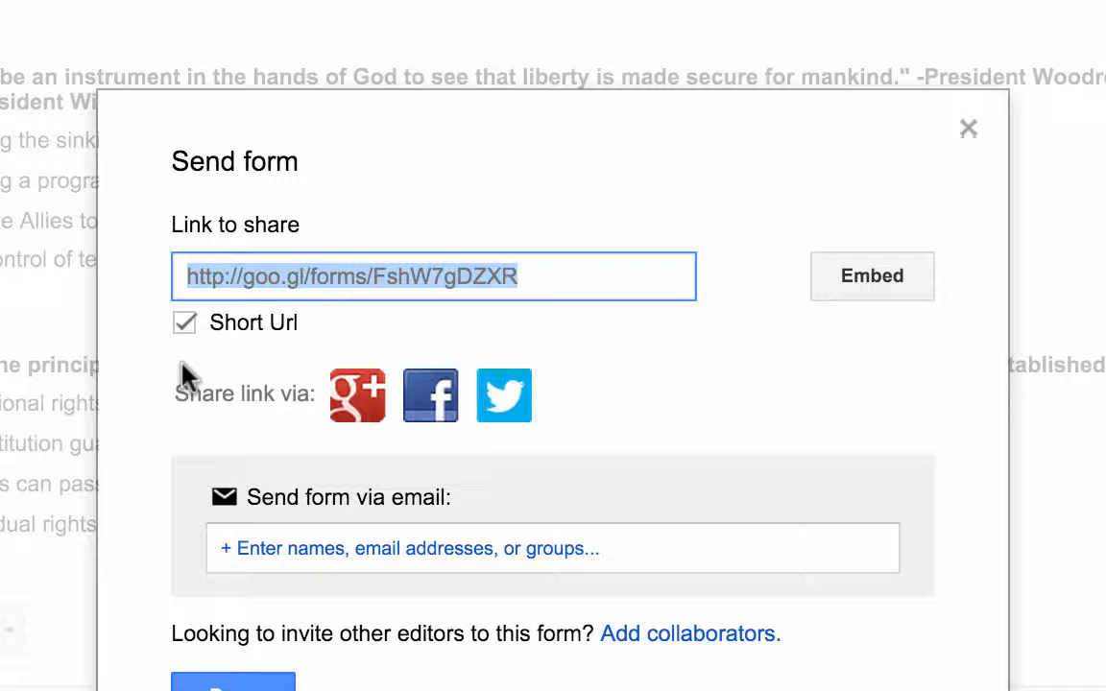
Step: Examine the options for emailing the form and its HTML embed code, and close the sharing options
{"action": "left_click", "coordinate": [336, 548]}
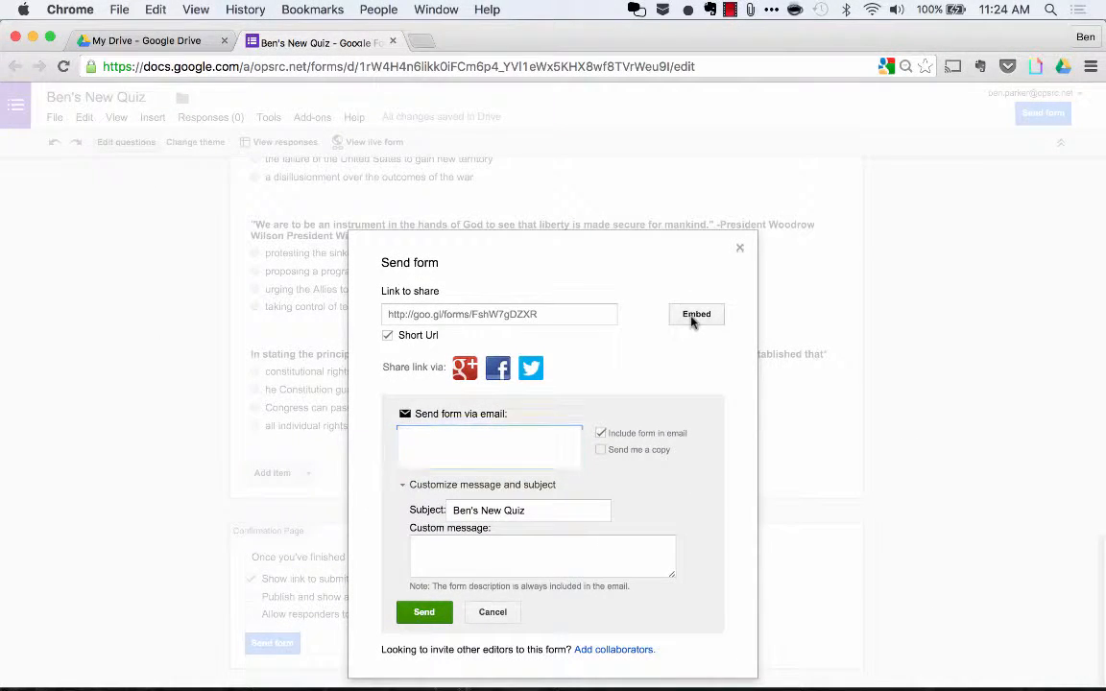
{"action": "left_click", "coordinate": [694, 320]}
{"action": "left_click", "coordinate": [506, 366]}
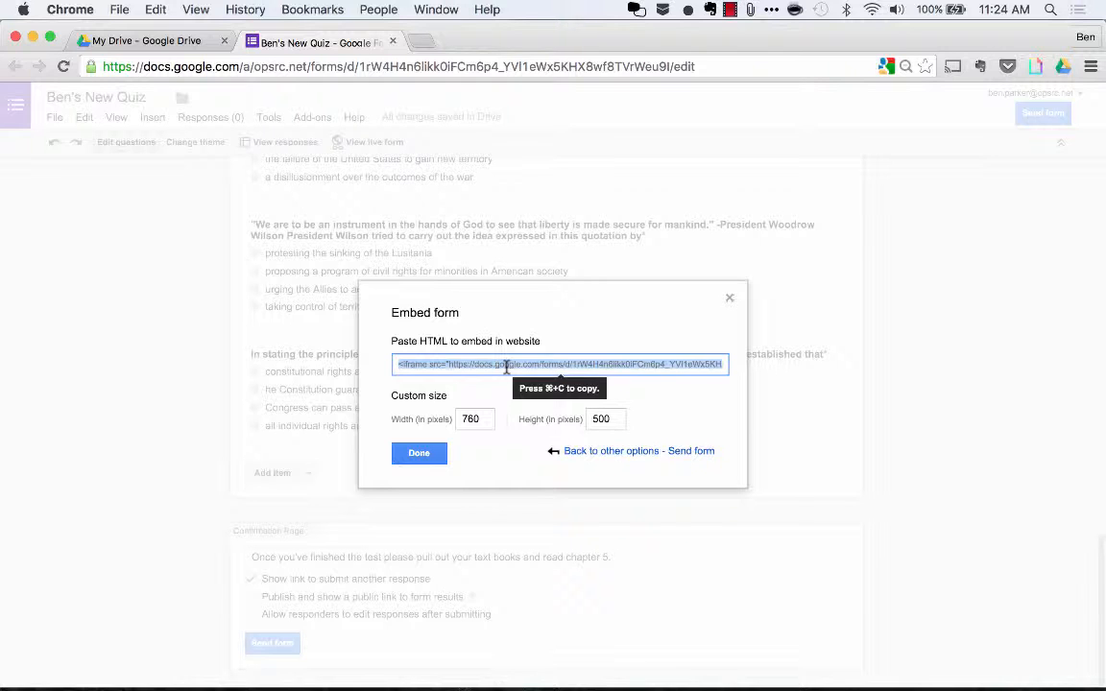
{"action": "left_click", "coordinate": [420, 452]}
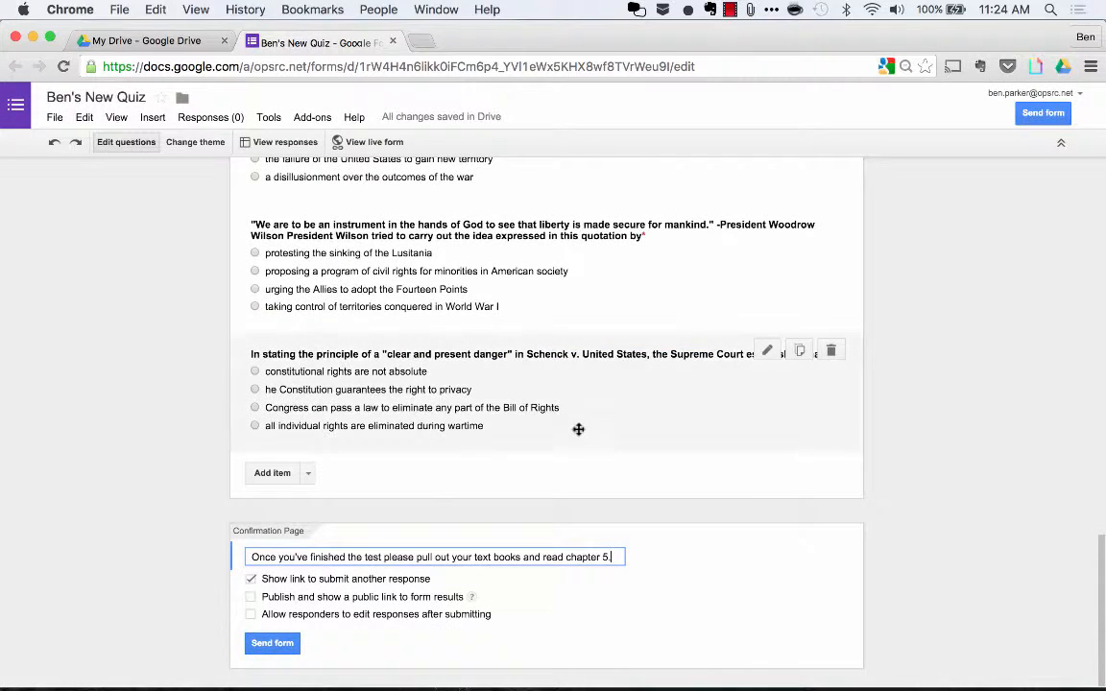
Step: Open the live form, fill in the respondent's name and email, and answer every question using the Regents Prep World War One answers
{"action": "scroll", "coordinate": [605, 361], "scroll_direction": "up", "scroll_amount": 20}
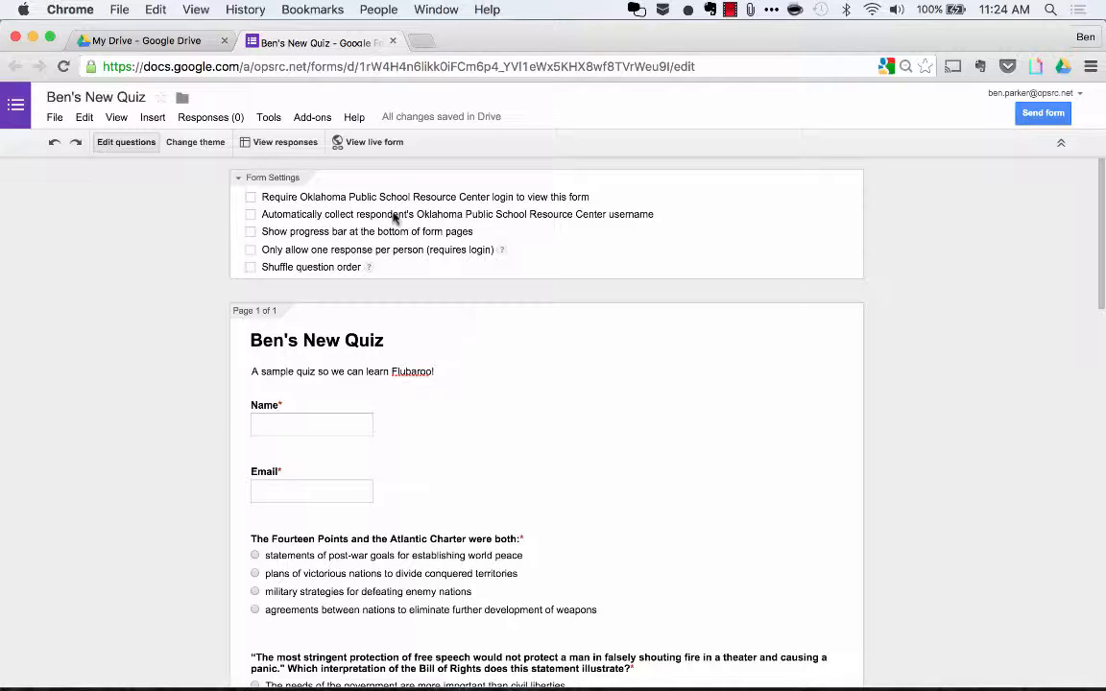
{"action": "left_click", "coordinate": [338, 142]}
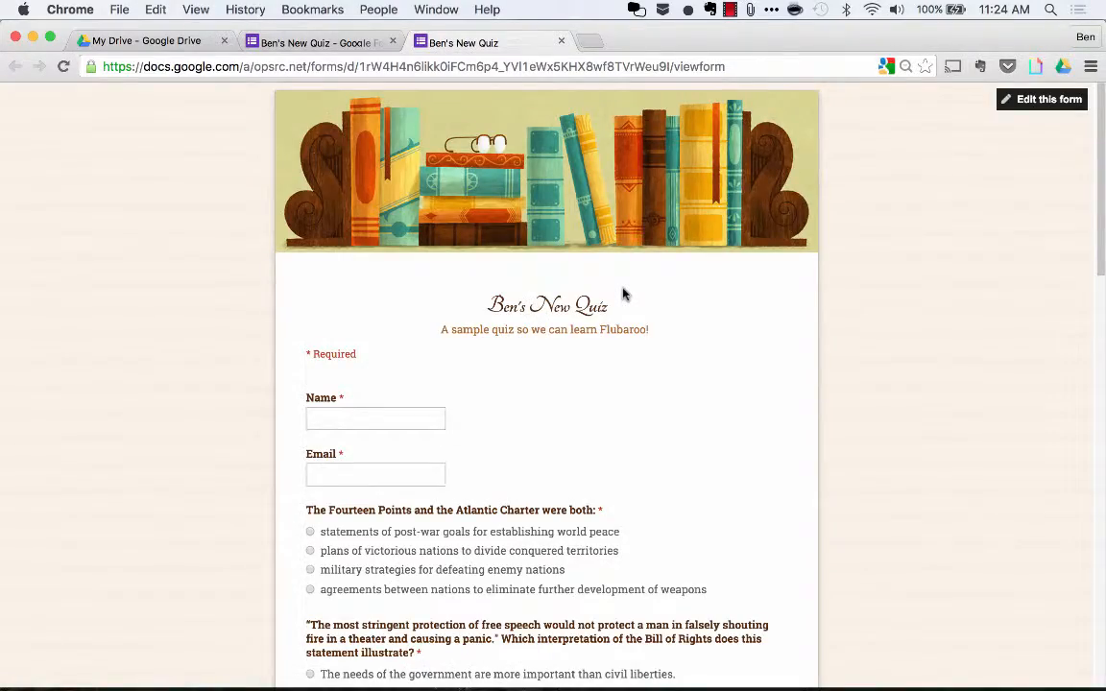
{"action": "scroll", "coordinate": [623, 295], "scroll_direction": "down", "scroll_amount": 10}
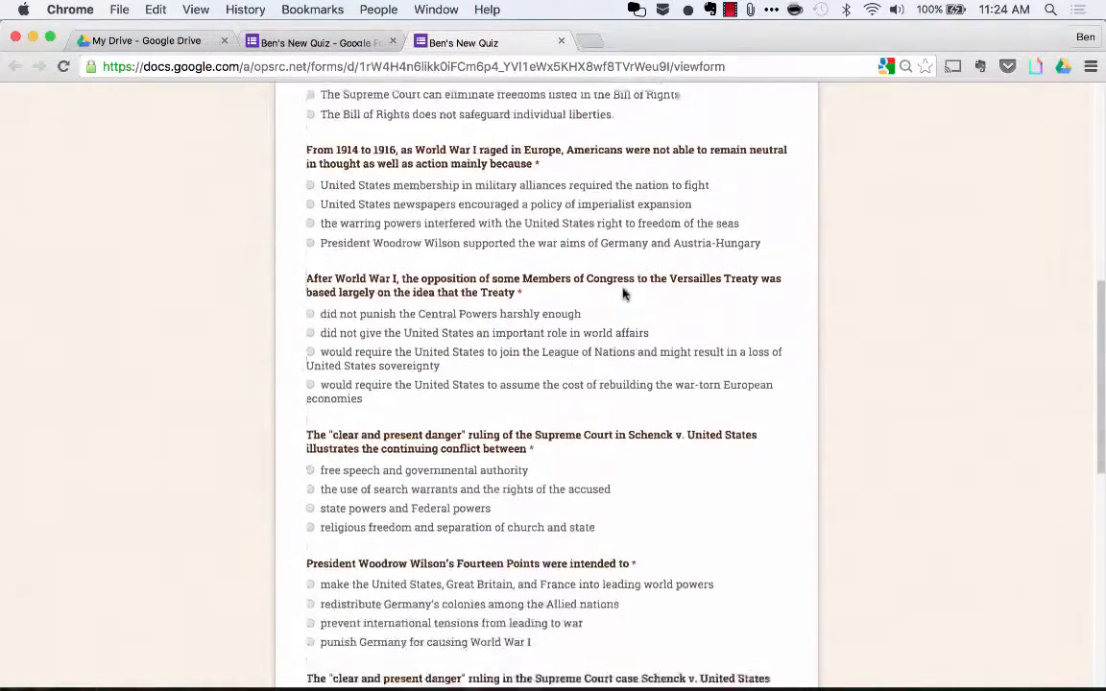
{"action": "scroll", "coordinate": [623, 295], "scroll_direction": "down", "scroll_amount": 3}
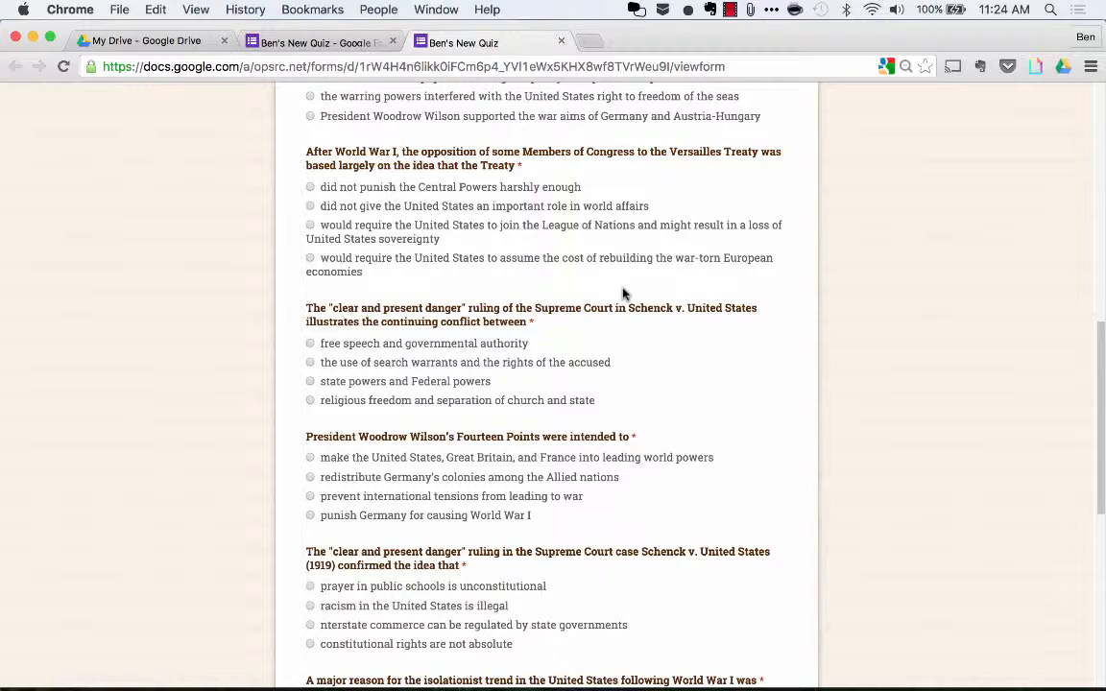
{"action": "scroll", "coordinate": [622, 293], "scroll_direction": "up", "scroll_amount": 10}
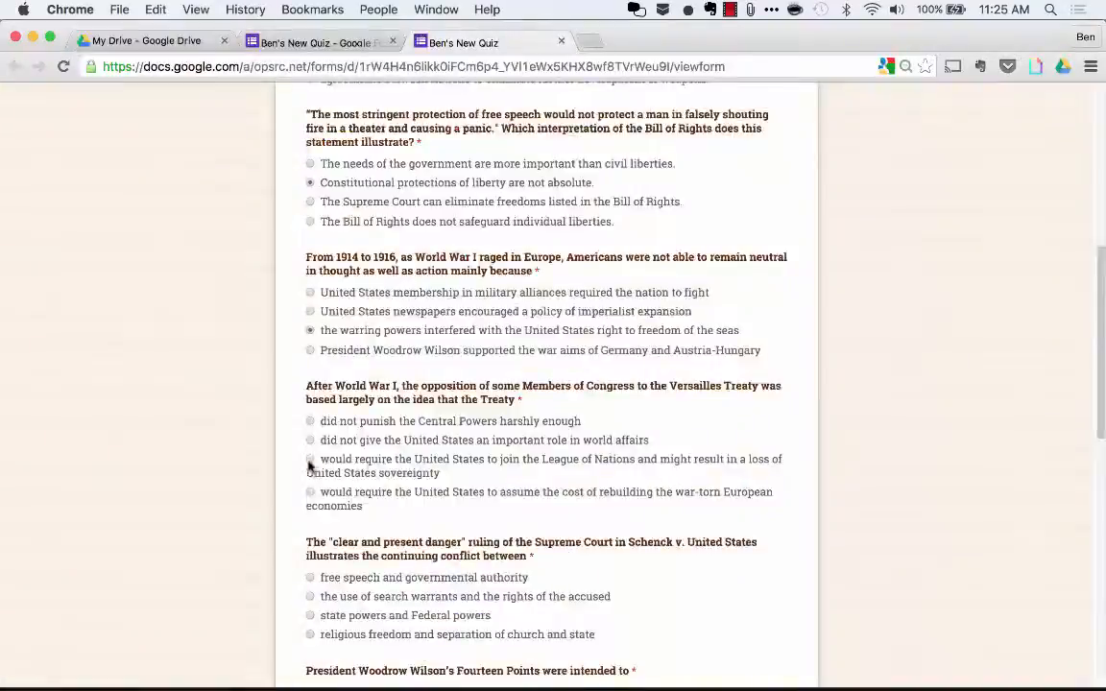
{"action": "scroll", "coordinate": [314, 326], "scroll_direction": "down", "scroll_amount": 6}
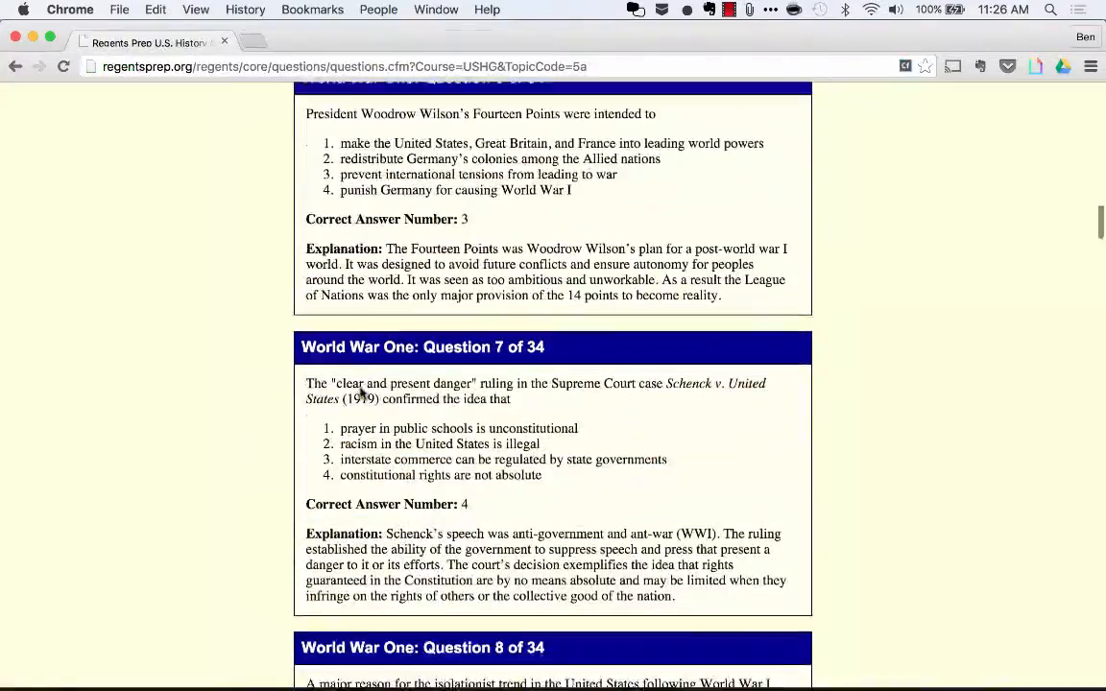
{"action": "scroll", "coordinate": [362, 394], "scroll_direction": "down", "scroll_amount": 5}
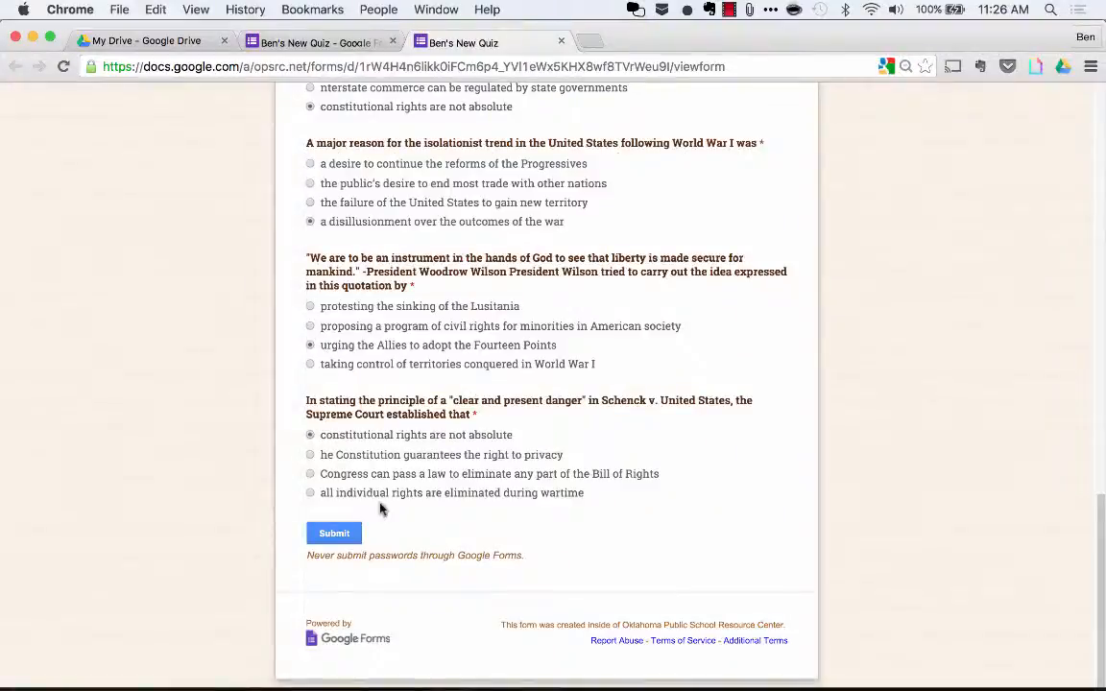
Step: Check the completed quiz from the Name field to the last question, submit it, and close the confirmation page
{"action": "scroll", "coordinate": [389, 423], "scroll_direction": "up", "scroll_amount": 10}
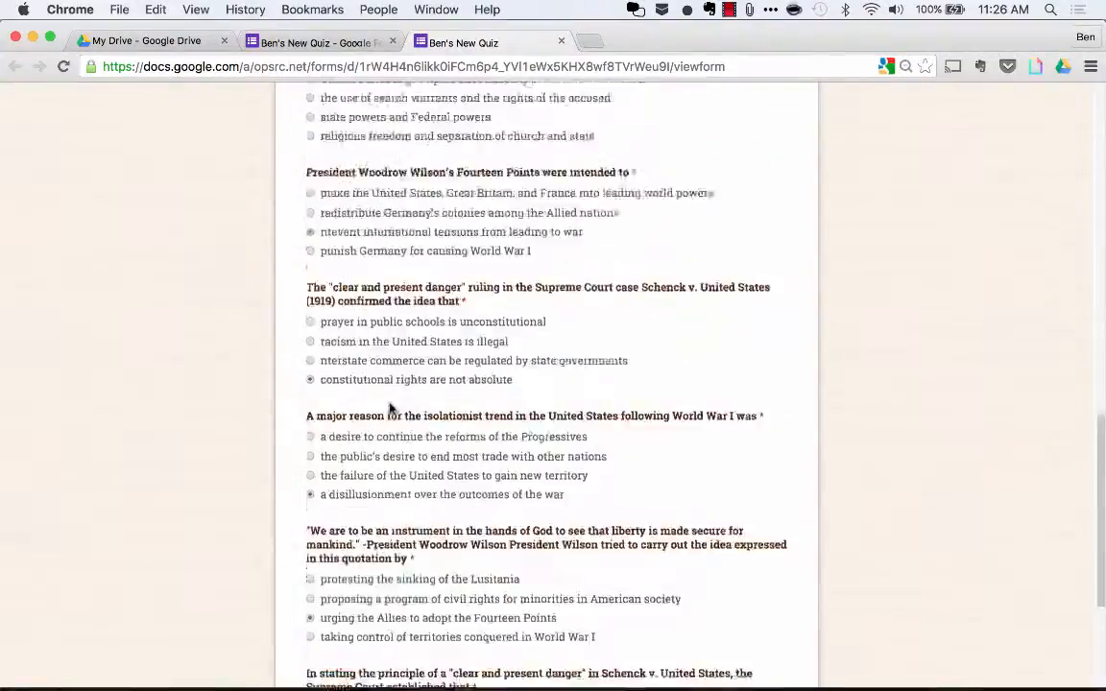
{"action": "scroll", "coordinate": [389, 408], "scroll_direction": "up", "scroll_amount": 3}
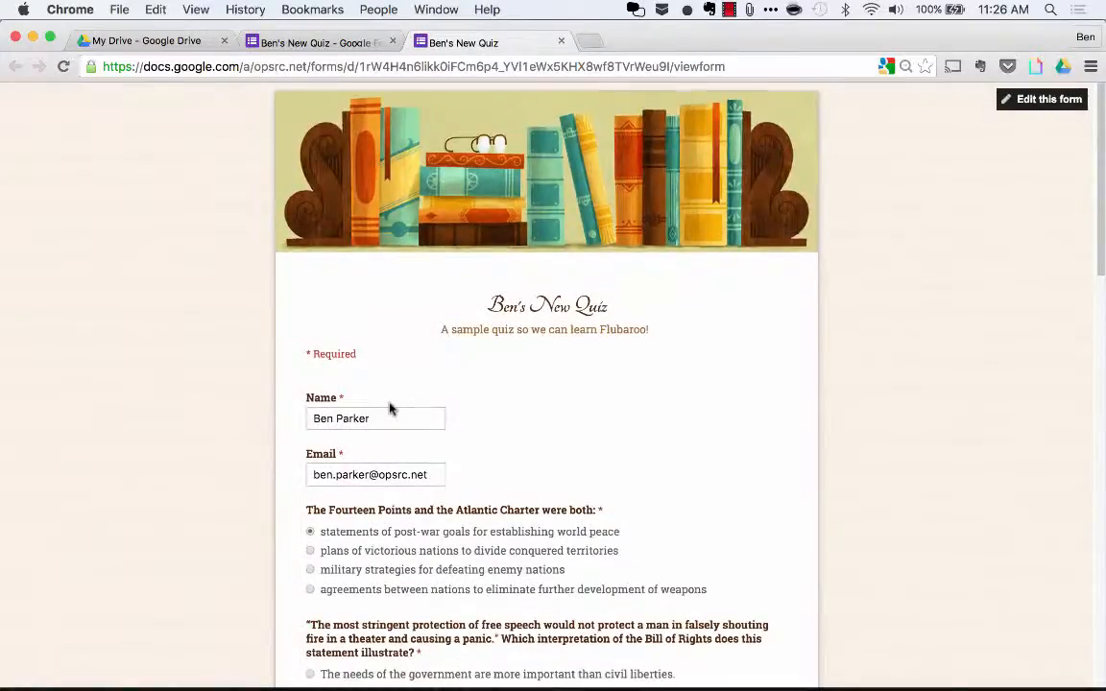
{"action": "scroll", "coordinate": [389, 408], "scroll_direction": "down", "scroll_amount": 15}
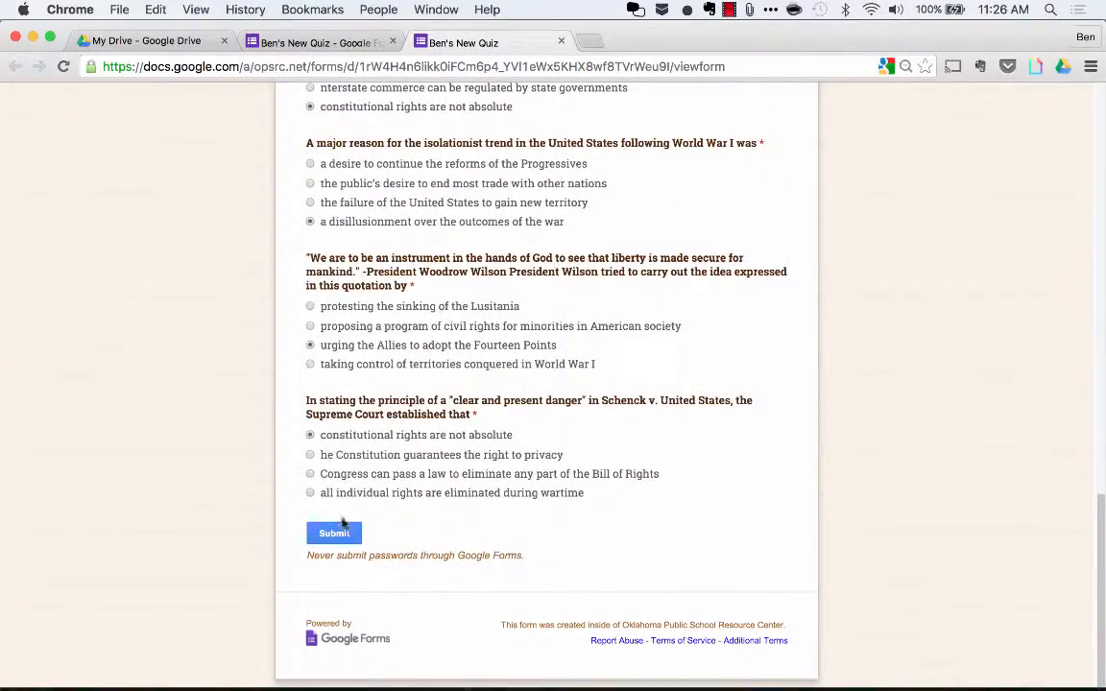
{"action": "scroll", "coordinate": [416, 339], "scroll_direction": "up", "scroll_amount": 2}
{"action": "scroll", "coordinate": [418, 339], "scroll_direction": "down", "scroll_amount": 3}
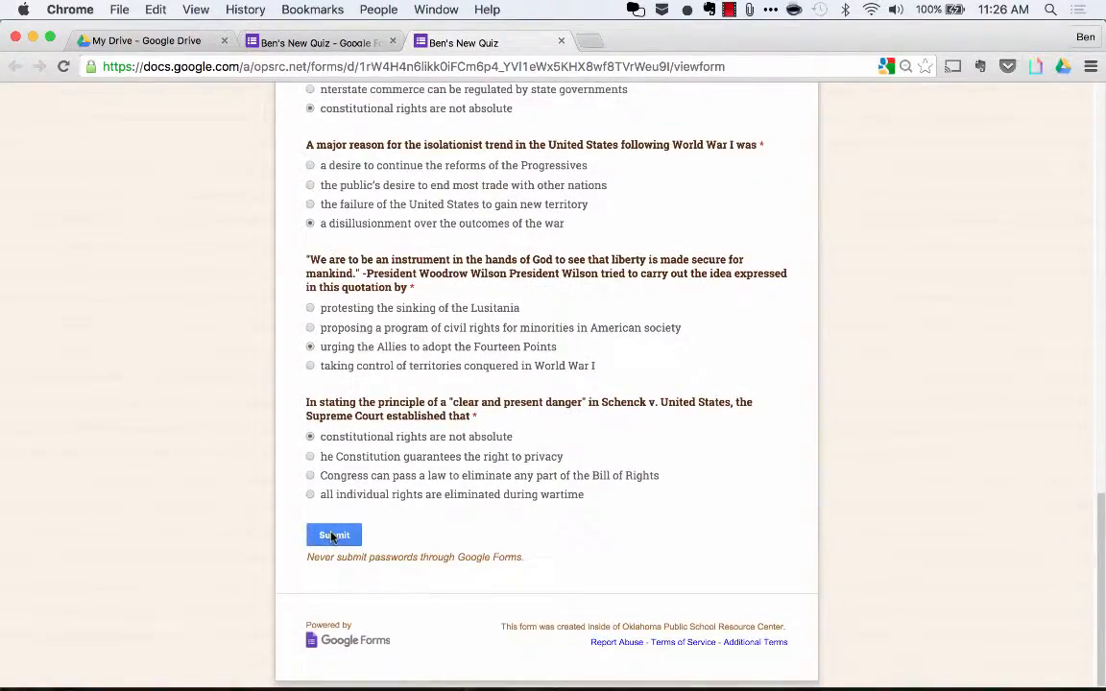
{"action": "left_click", "coordinate": [332, 536]}
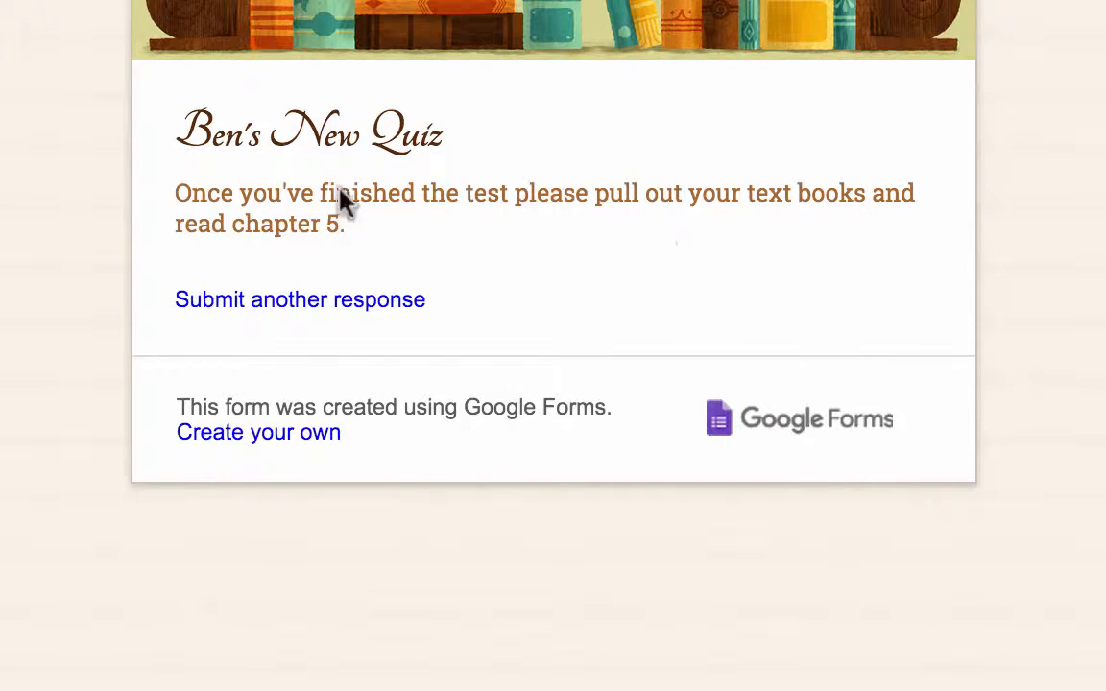
{"action": "left_click", "coordinate": [562, 21]}
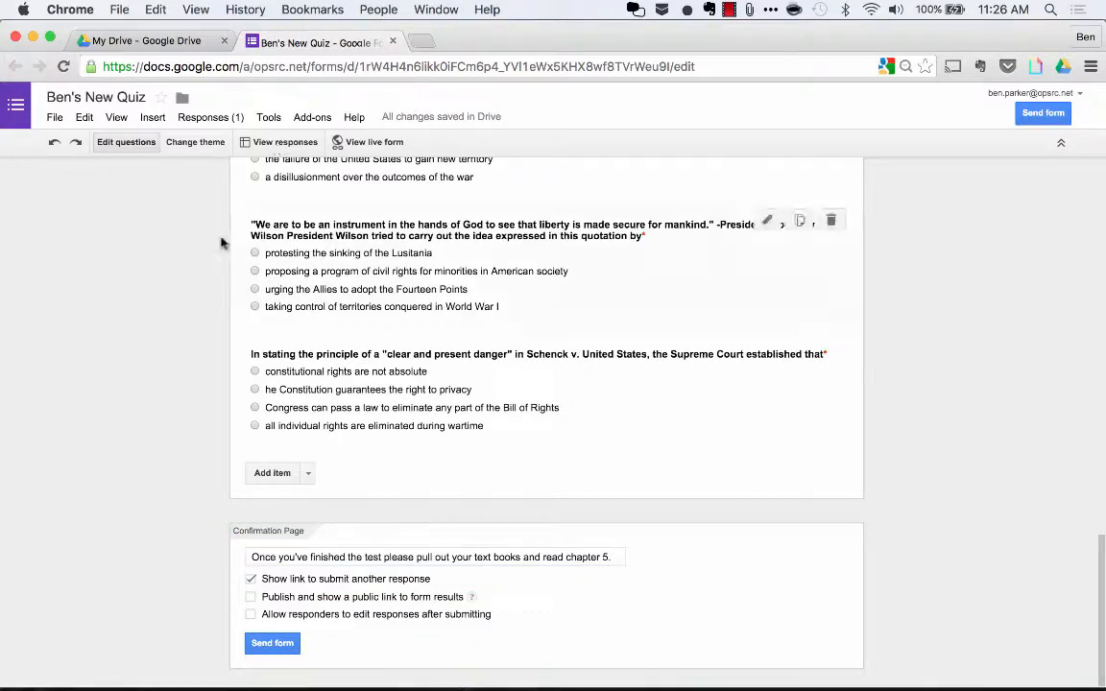
Step: Open the quiz's response spreadsheet to view the submitted answers
{"action": "scroll", "coordinate": [288, 316], "scroll_direction": "up", "scroll_amount": 15}
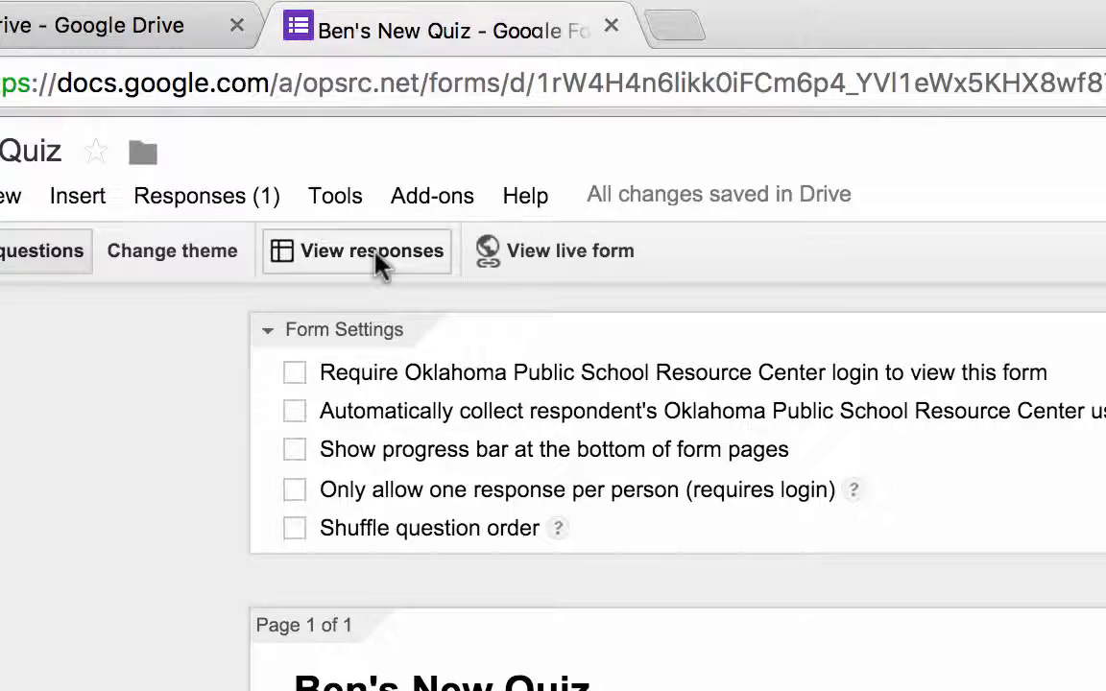
{"action": "left_click", "coordinate": [378, 258]}
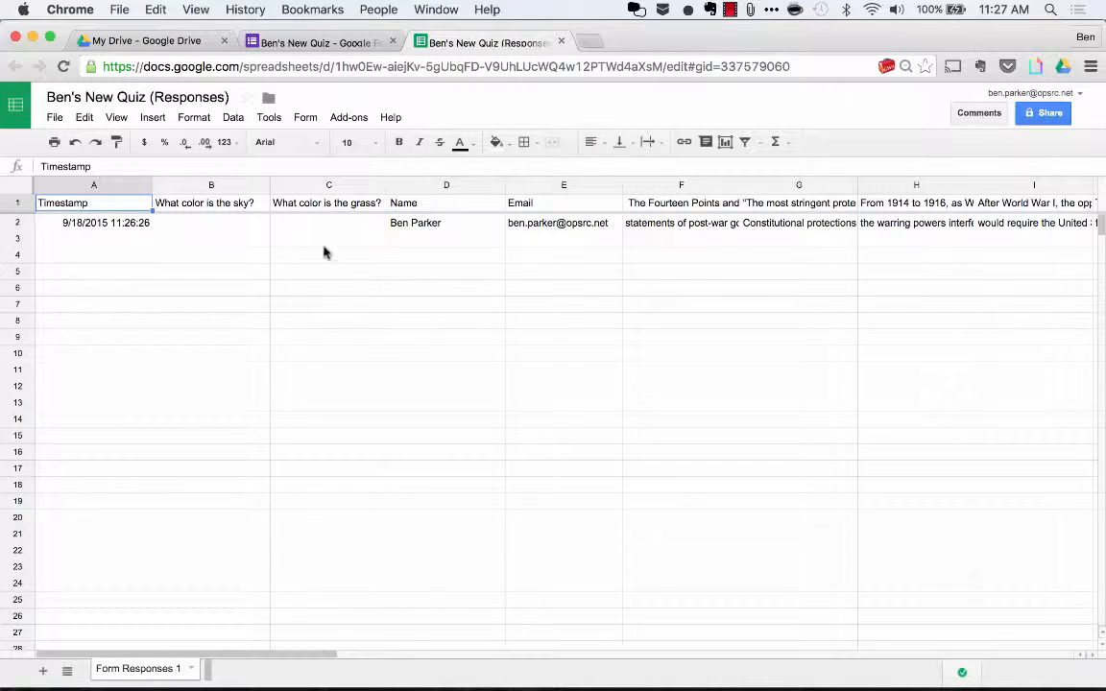
Step: Review the submitted response across all question columns of the response sheet
{"action": "scroll", "coordinate": [368, 252], "scroll_direction": "right", "scroll_amount": 3}
{"action": "scroll", "coordinate": [370, 254], "scroll_direction": "right", "scroll_amount": 5}
{"action": "scroll", "coordinate": [370, 254], "scroll_direction": "left", "scroll_amount": 8}
{"action": "scroll", "coordinate": [425, 288], "scroll_direction": "right", "scroll_amount": 5}
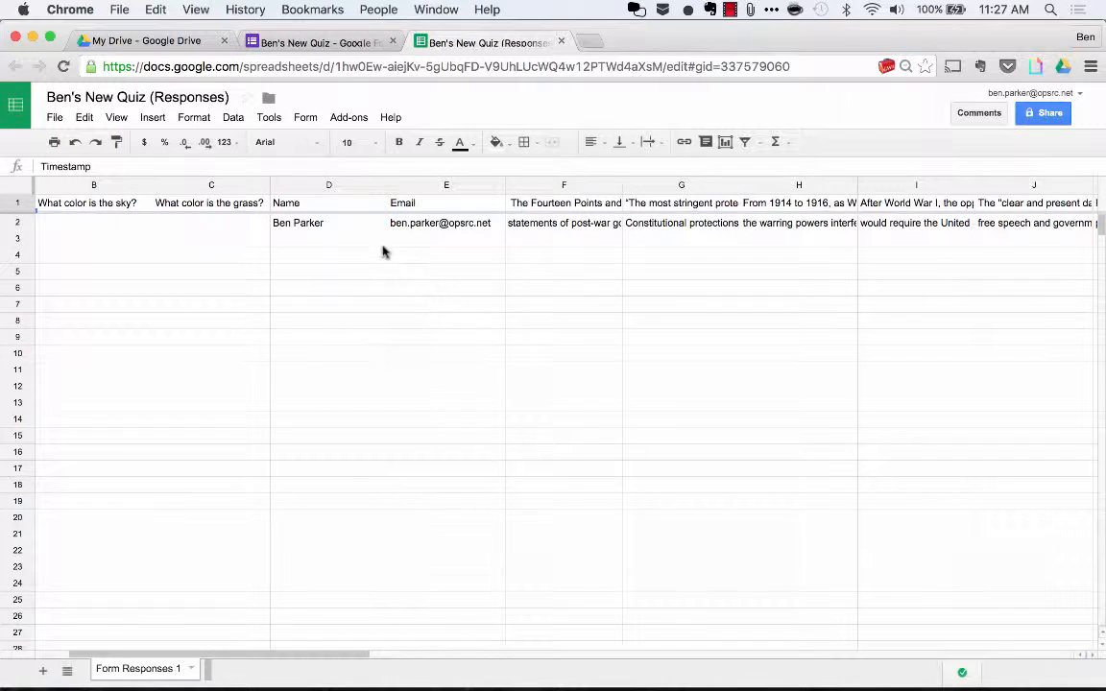
{"action": "scroll", "coordinate": [422, 244], "scroll_direction": "right", "scroll_amount": 8}
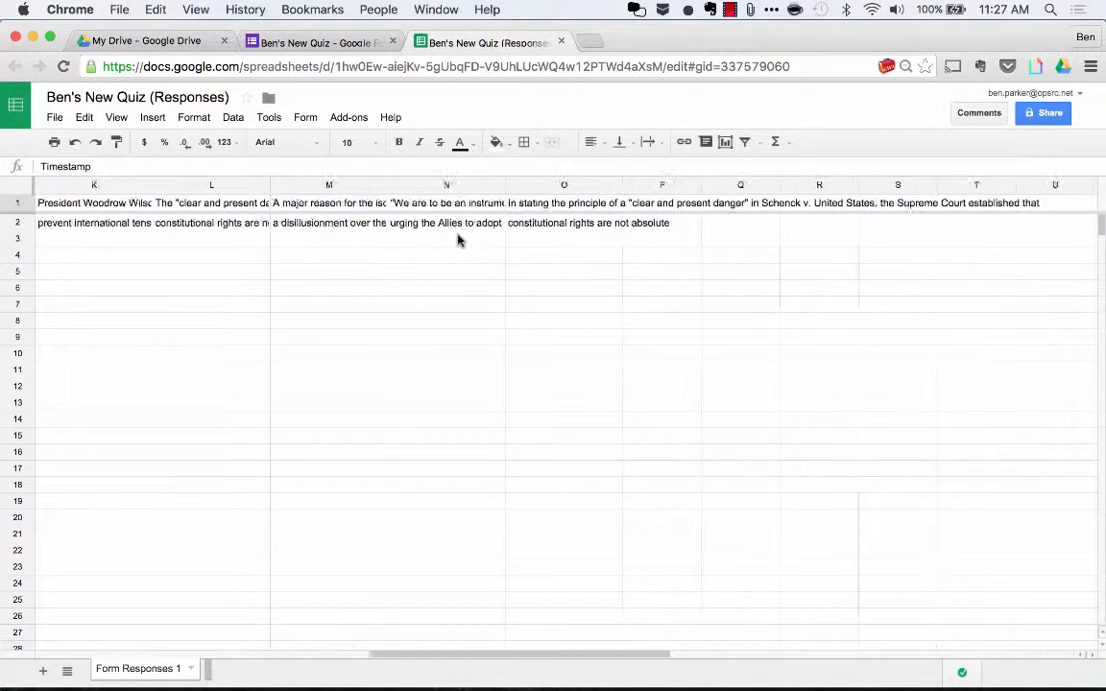
{"action": "scroll", "coordinate": [458, 240], "scroll_direction": "left", "scroll_amount": 12}
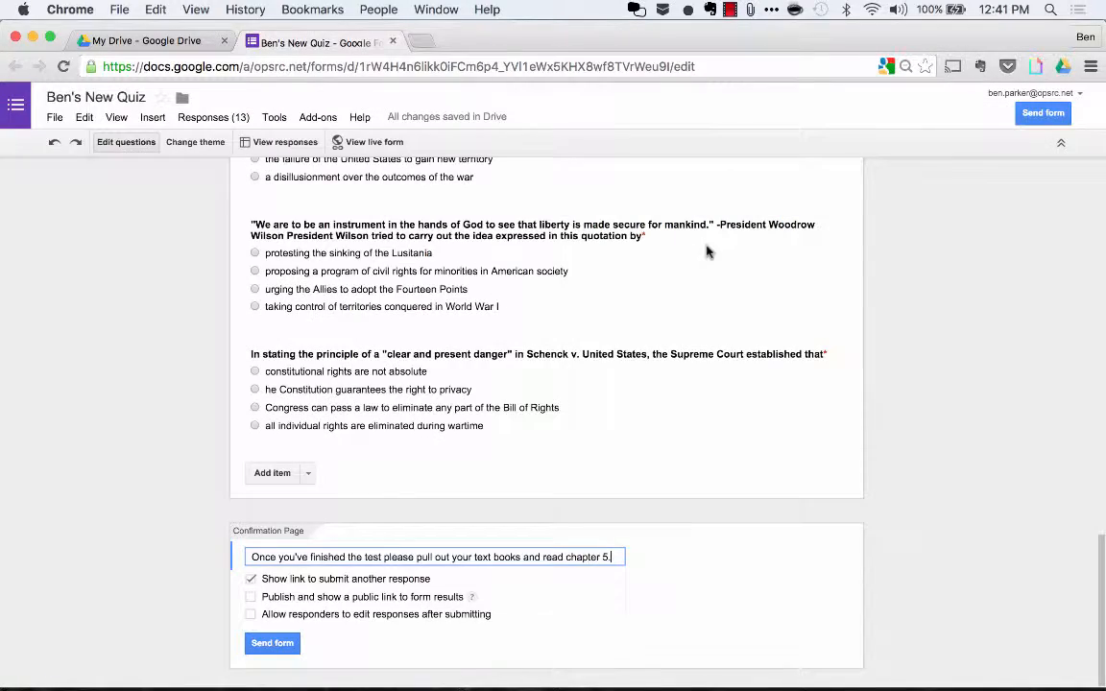
Step: Open the response spreadsheet from the quiz's form editor and look through the collected submissions
{"action": "scroll", "coordinate": [706, 251], "scroll_direction": "up", "scroll_amount": 15}
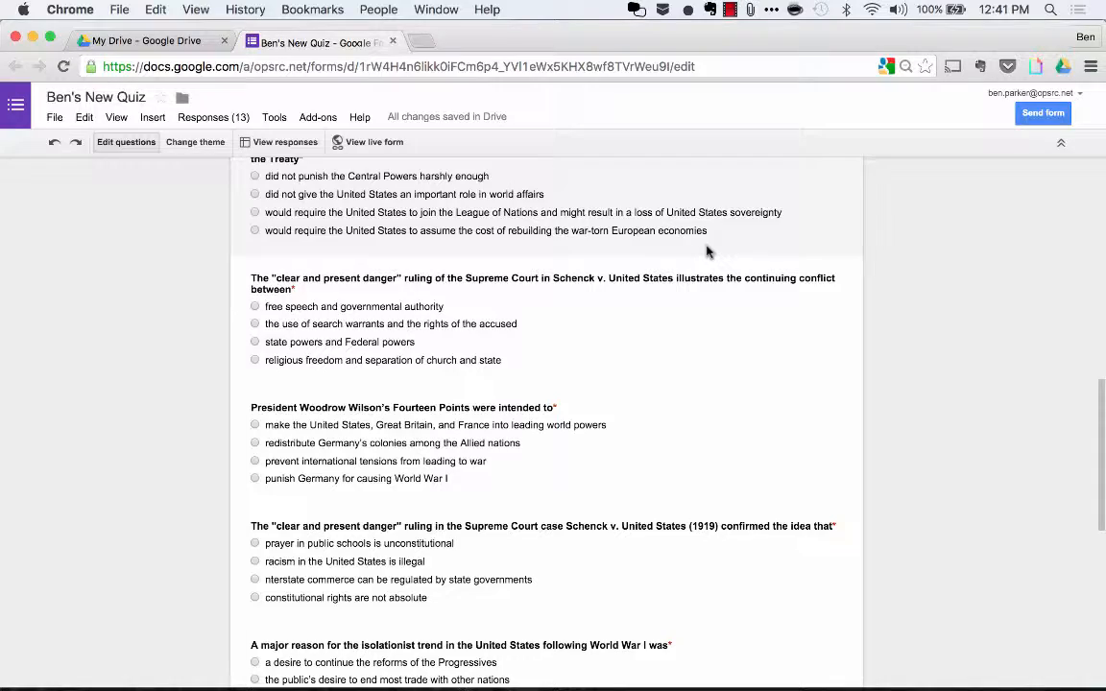
{"action": "scroll", "coordinate": [706, 252], "scroll_direction": "up", "scroll_amount": 15}
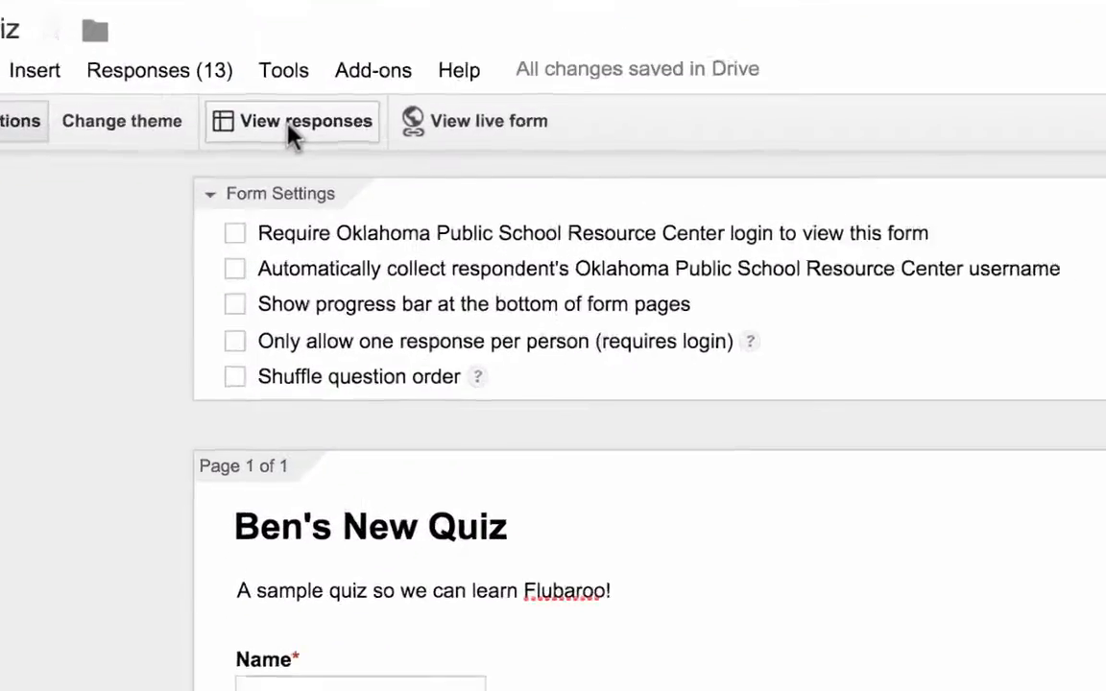
{"action": "left_click", "coordinate": [291, 123]}
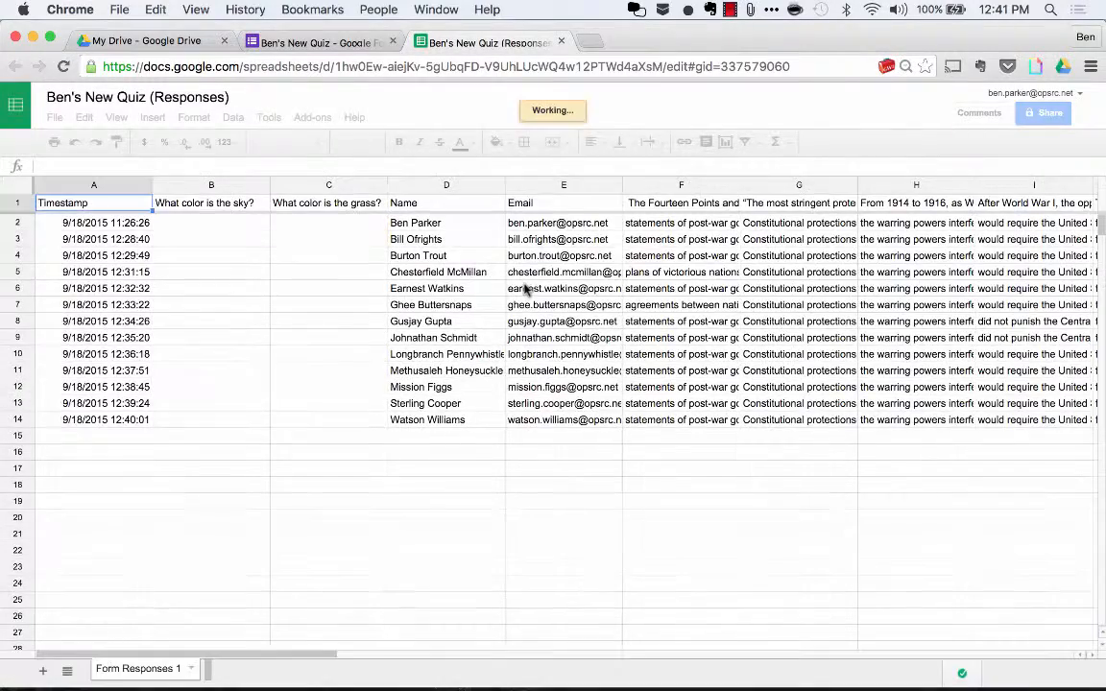
{"action": "scroll", "coordinate": [557, 302], "scroll_direction": "right", "scroll_amount": 10}
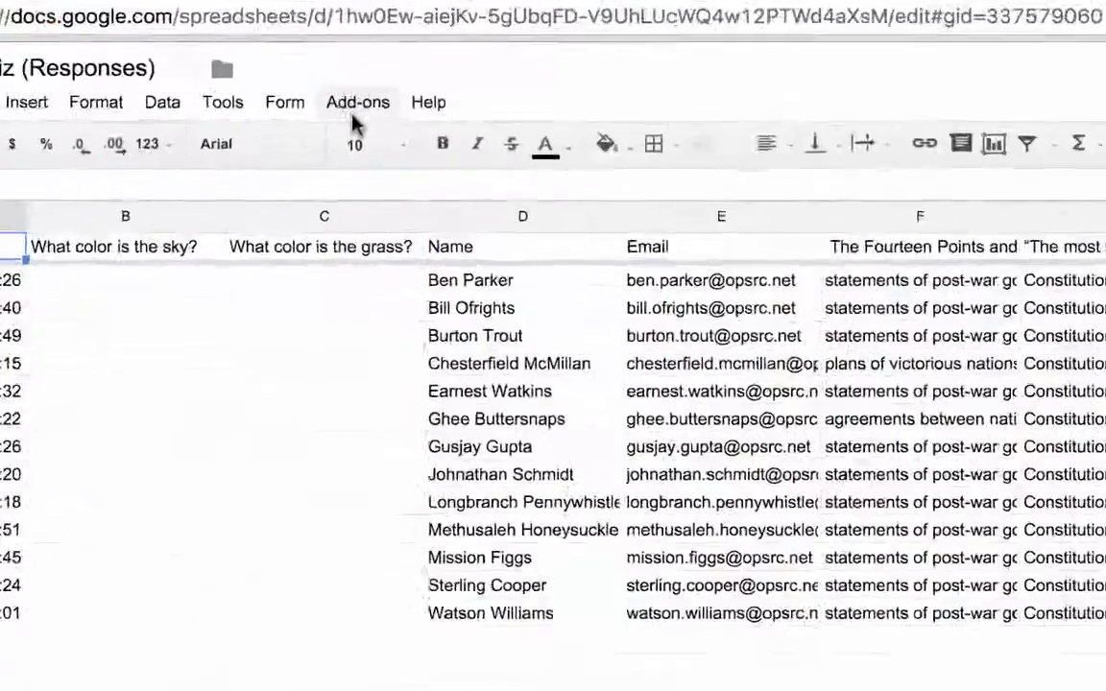
Step: Search the spreadsheet add-on store for "flubaroo", and close the store
{"action": "left_click", "coordinate": [348, 119]}
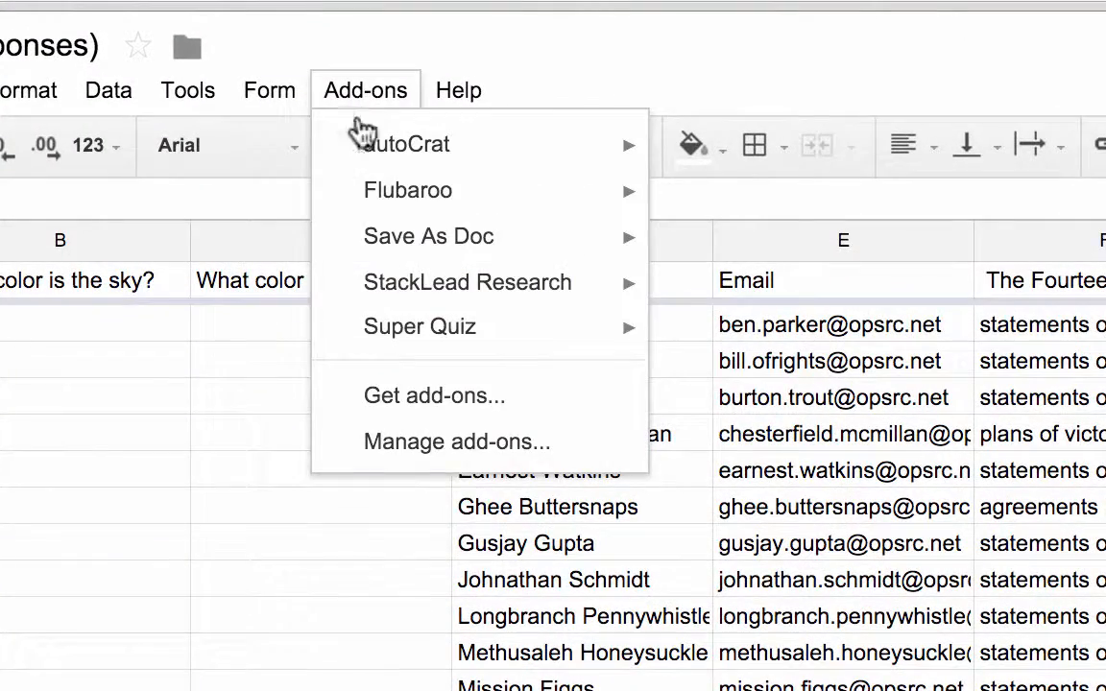
{"action": "left_click", "coordinate": [405, 398]}
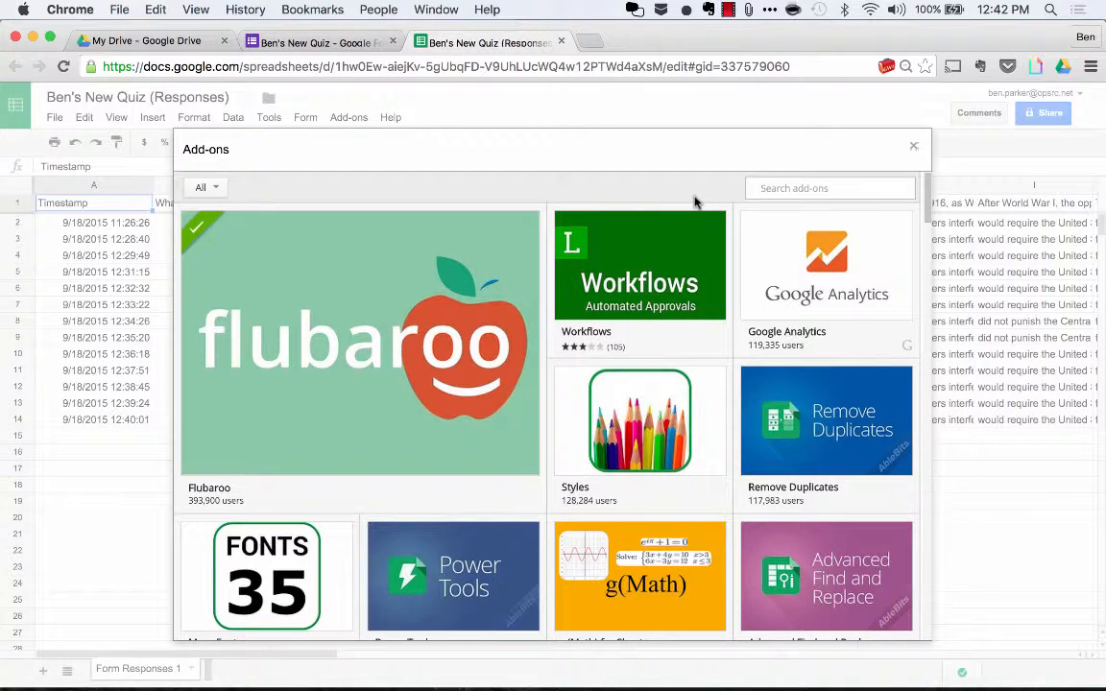
{"action": "left_click", "coordinate": [764, 187]}
{"action": "type", "text": "flubaroo"}
{"action": "key", "text": "Return"}
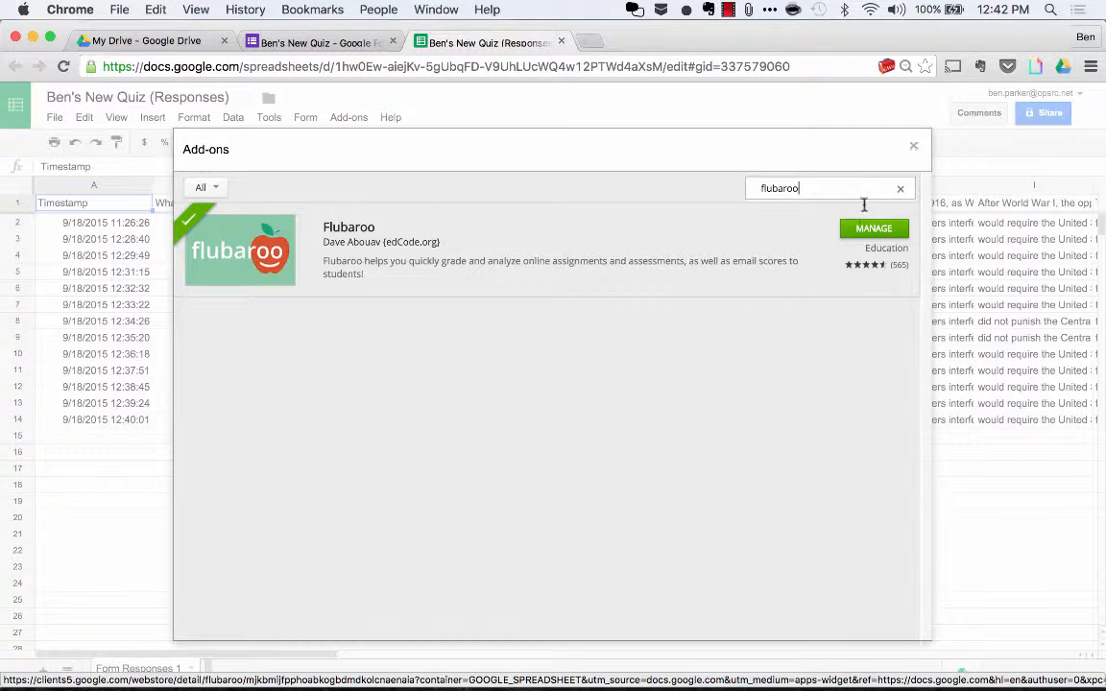
{"action": "left_click", "coordinate": [914, 149]}
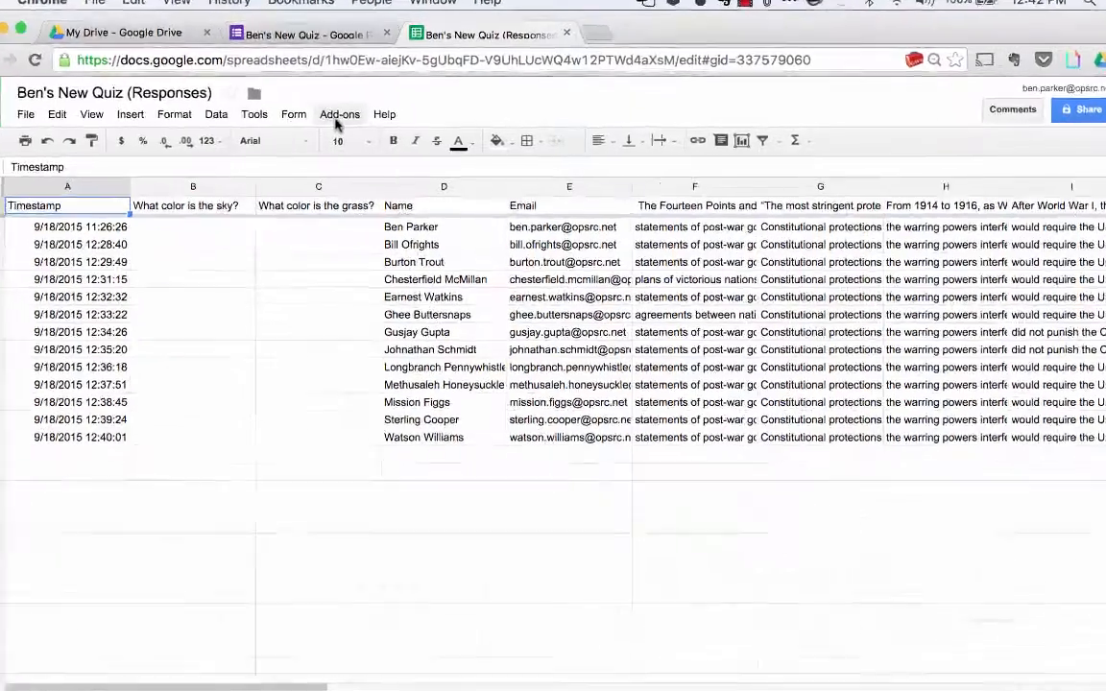
Step: Enable Flubaroo in the response sheet and dismiss its notification
{"action": "left_click", "coordinate": [339, 115]}
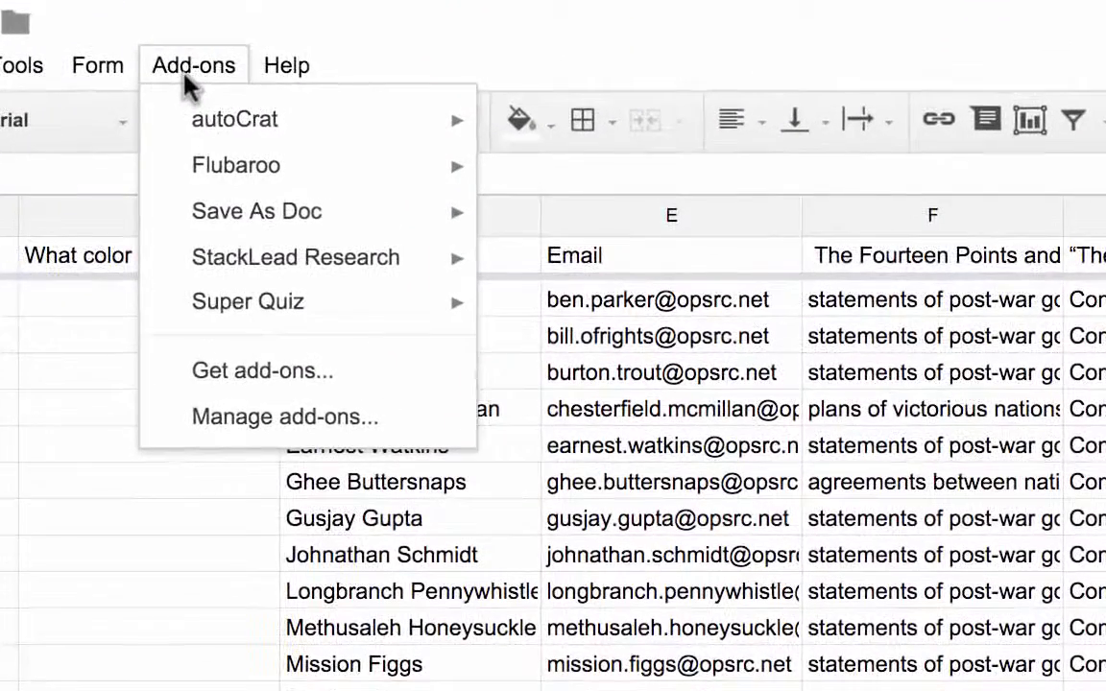
{"action": "mouse_move", "coordinate": [222, 165]}
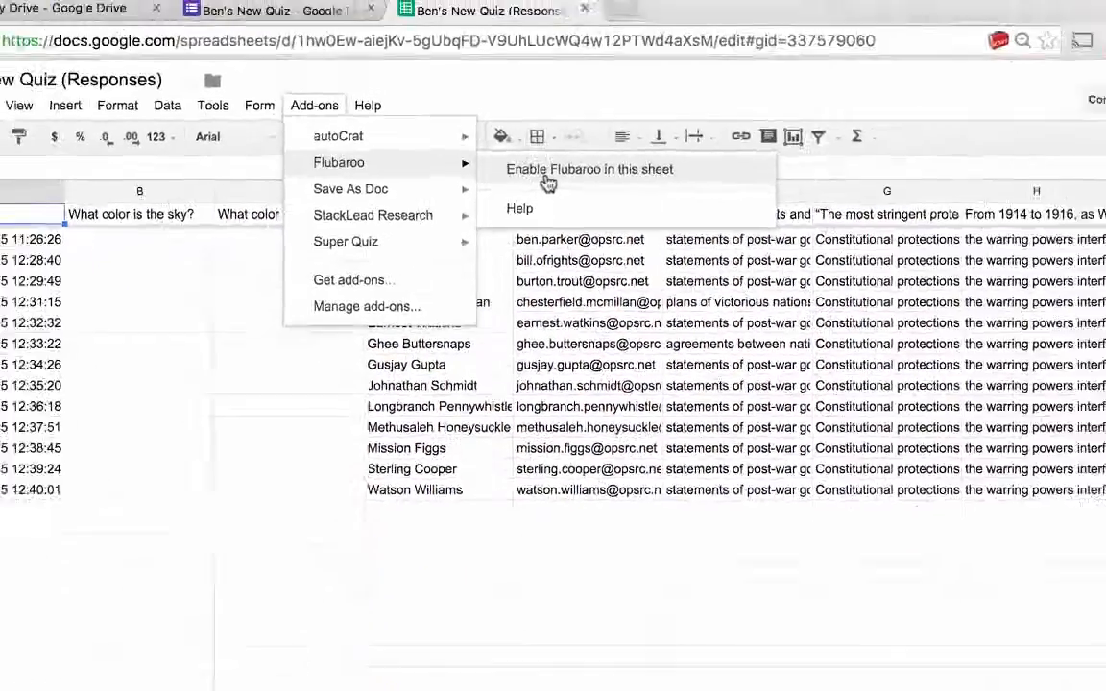
{"action": "left_click", "coordinate": [602, 196]}
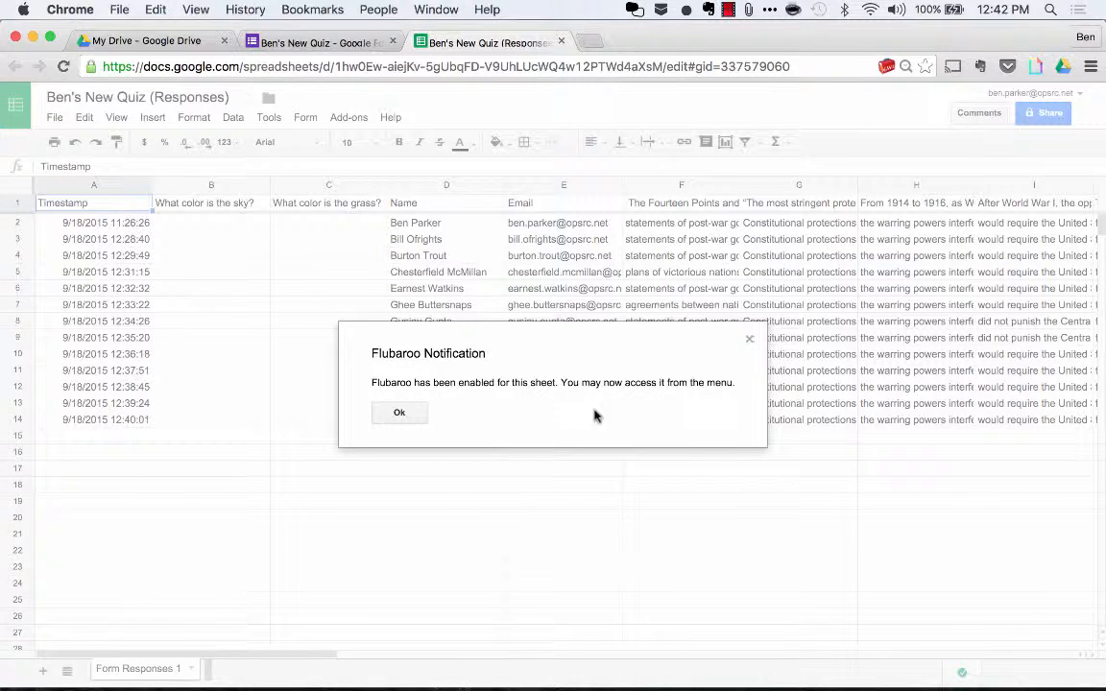
{"action": "left_click", "coordinate": [408, 414]}
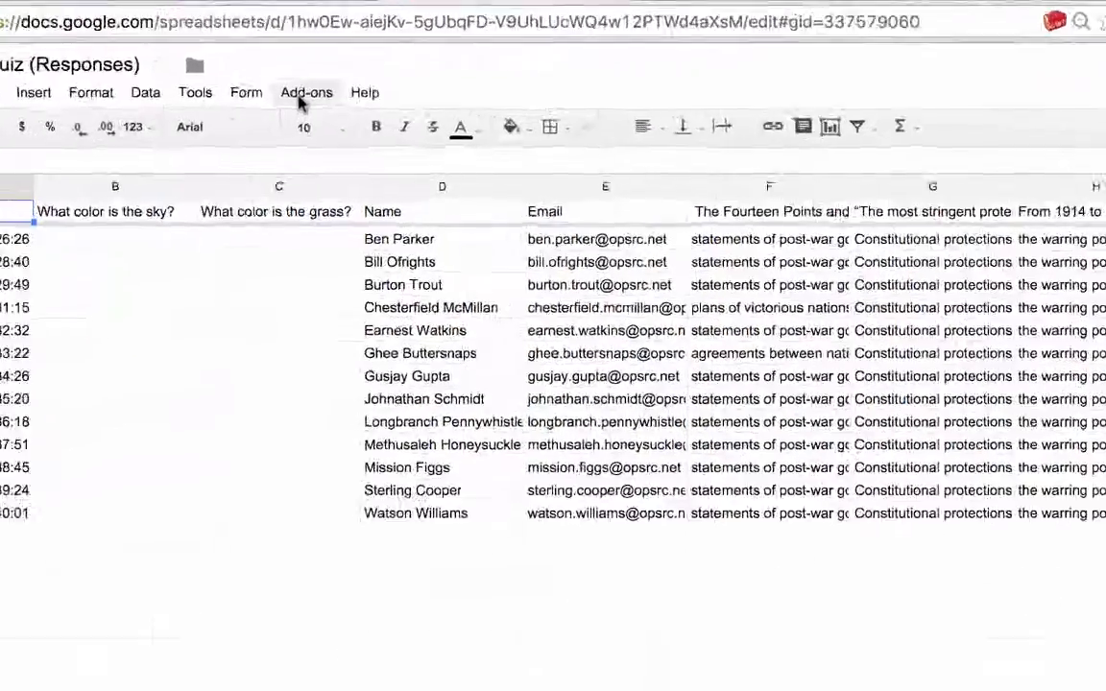
Step: Start grading the assignment with Flubaroo and set the sky color and grass color questions to Skip Grading
{"action": "left_click", "coordinate": [346, 117]}
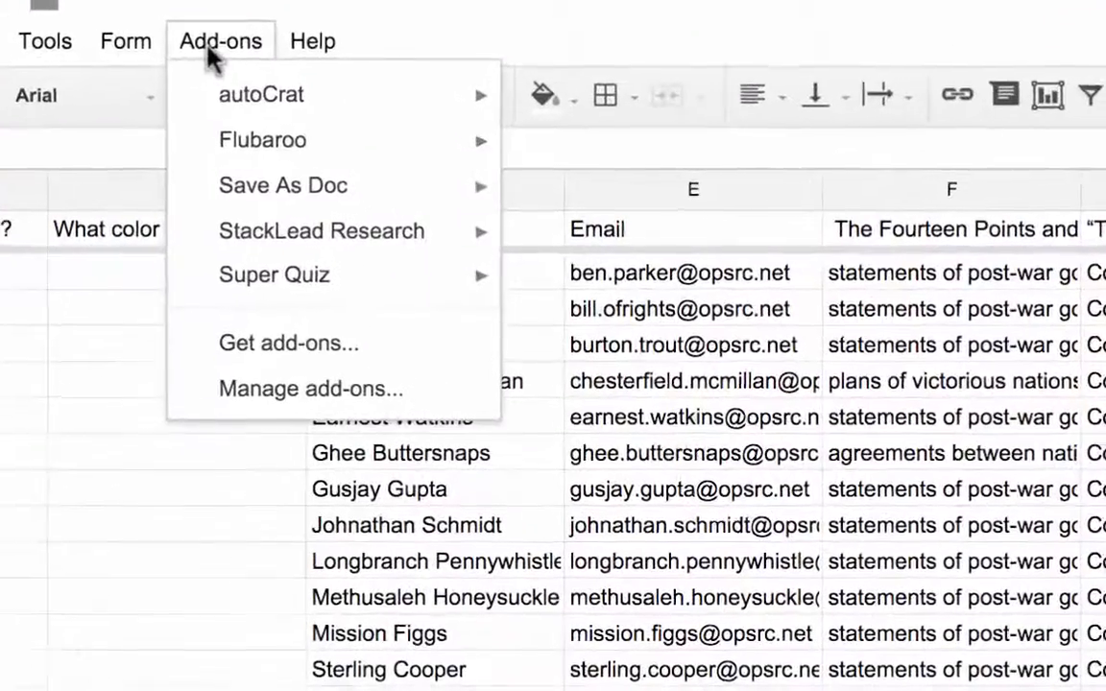
{"action": "mouse_move", "coordinate": [226, 141]}
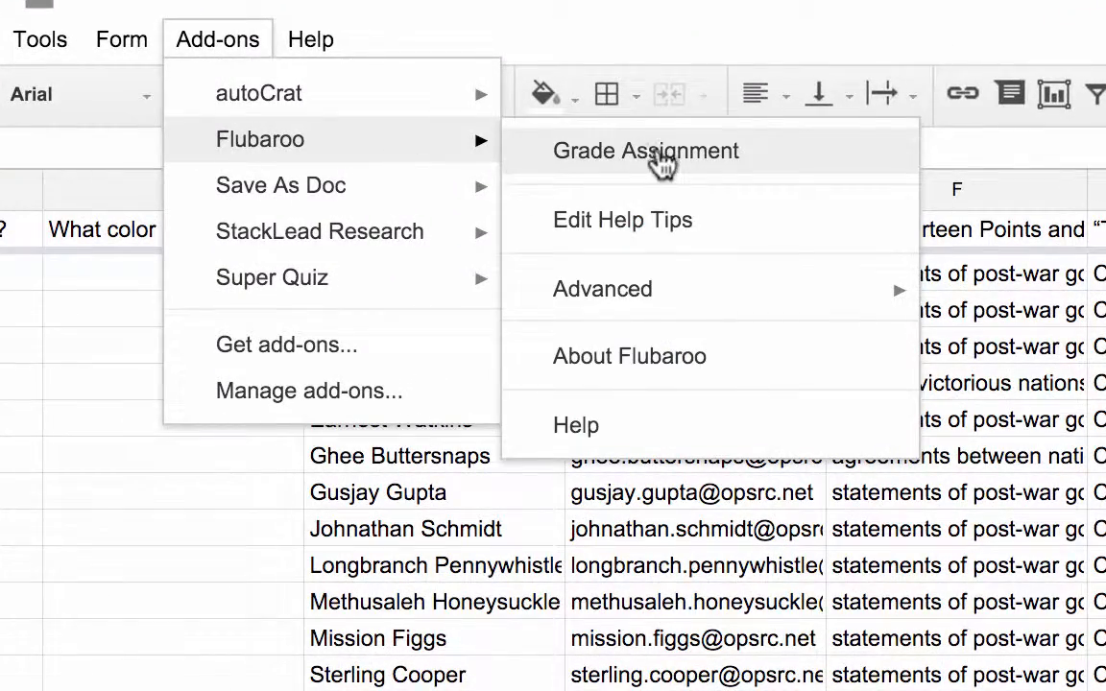
{"action": "left_click", "coordinate": [745, 157]}
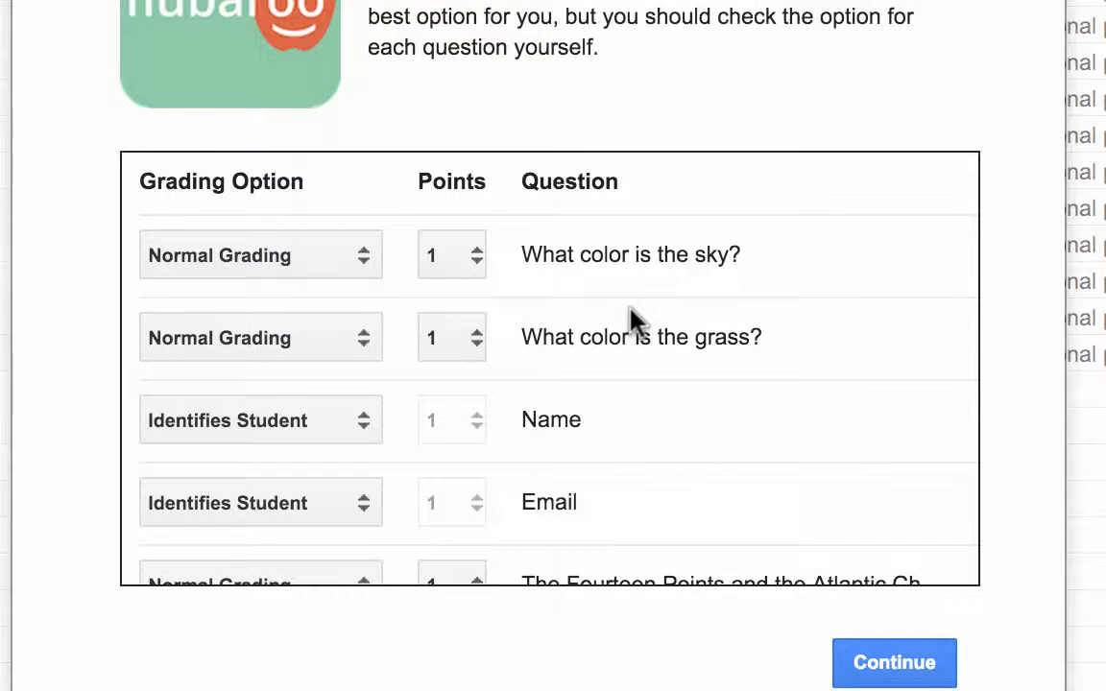
{"action": "left_click", "coordinate": [336, 252]}
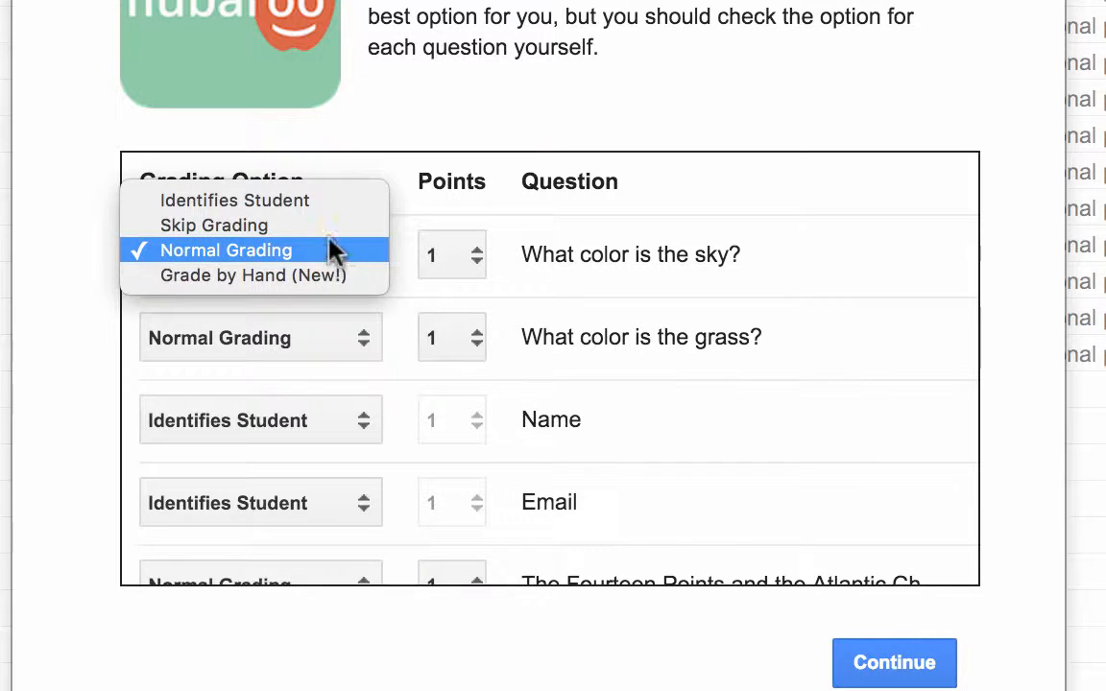
{"action": "left_click", "coordinate": [324, 226]}
{"action": "left_click", "coordinate": [316, 336]}
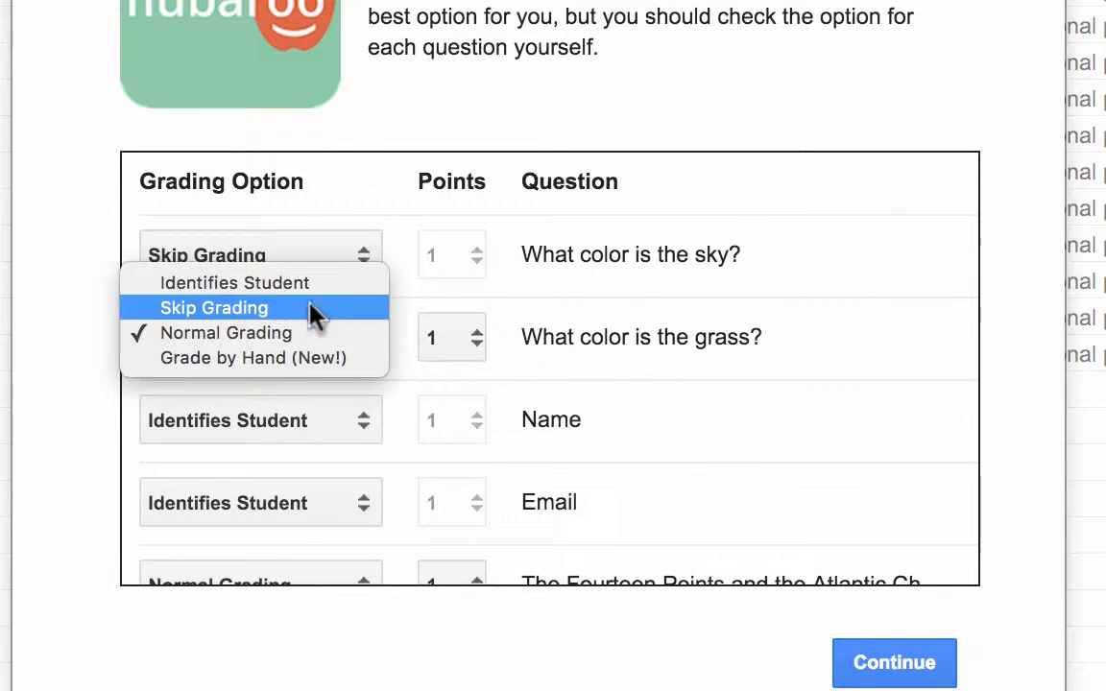
{"action": "left_click", "coordinate": [311, 308]}
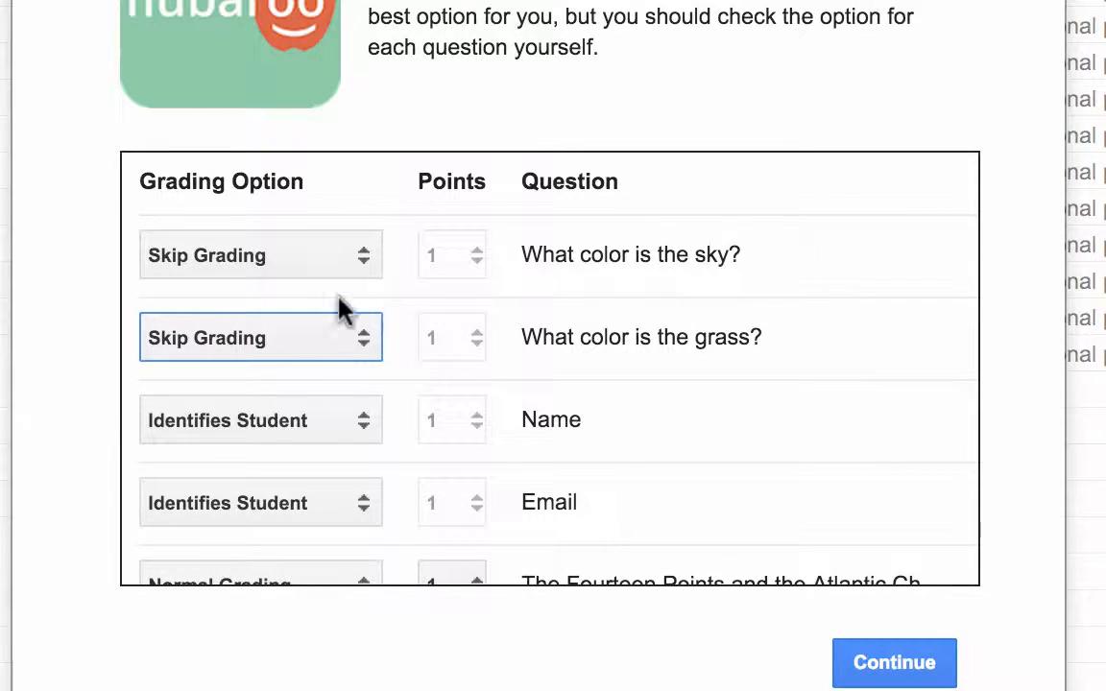
Step: Assign 10 points each to the questions starting "The Fourteen Points and the Atlantic" and "The most stringent protection of free"
{"action": "scroll", "coordinate": [531, 341], "scroll_direction": "down", "scroll_amount": 3}
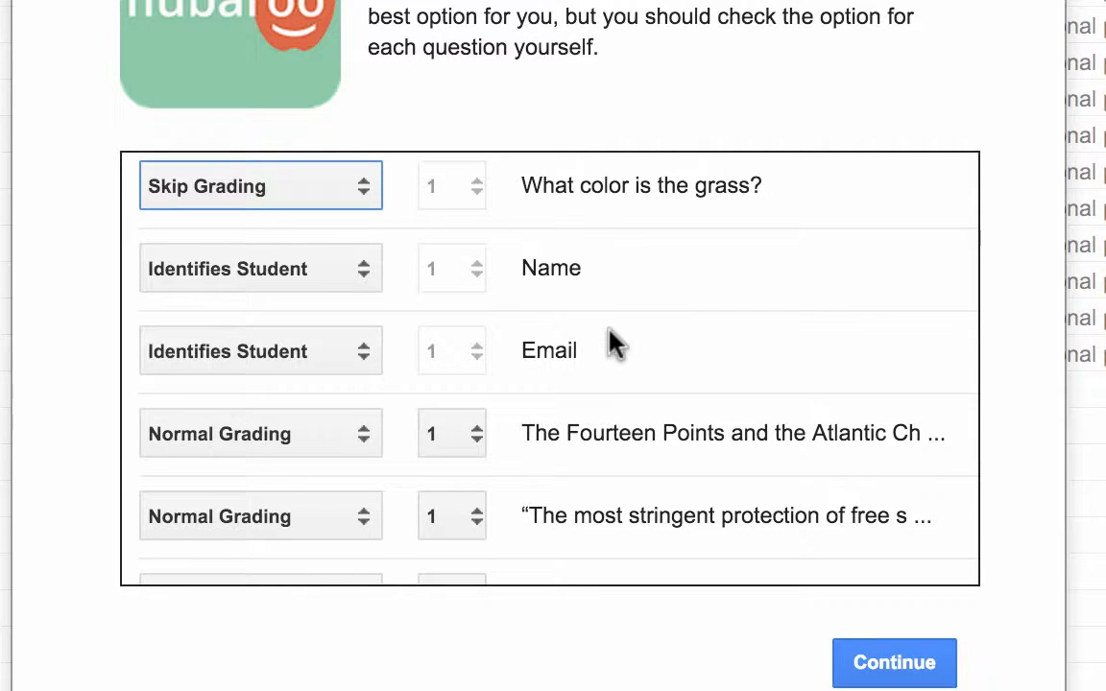
{"action": "scroll", "coordinate": [610, 331], "scroll_direction": "down", "scroll_amount": 4}
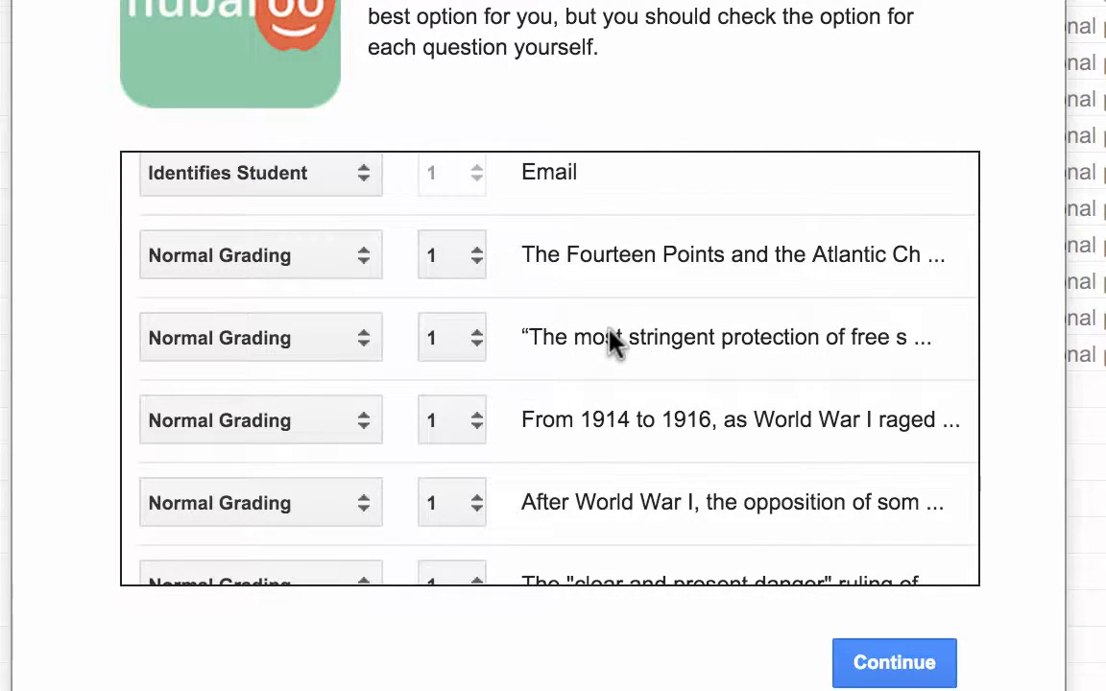
{"action": "left_click", "coordinate": [451, 255]}
{"action": "left_click", "coordinate": [451, 473]}
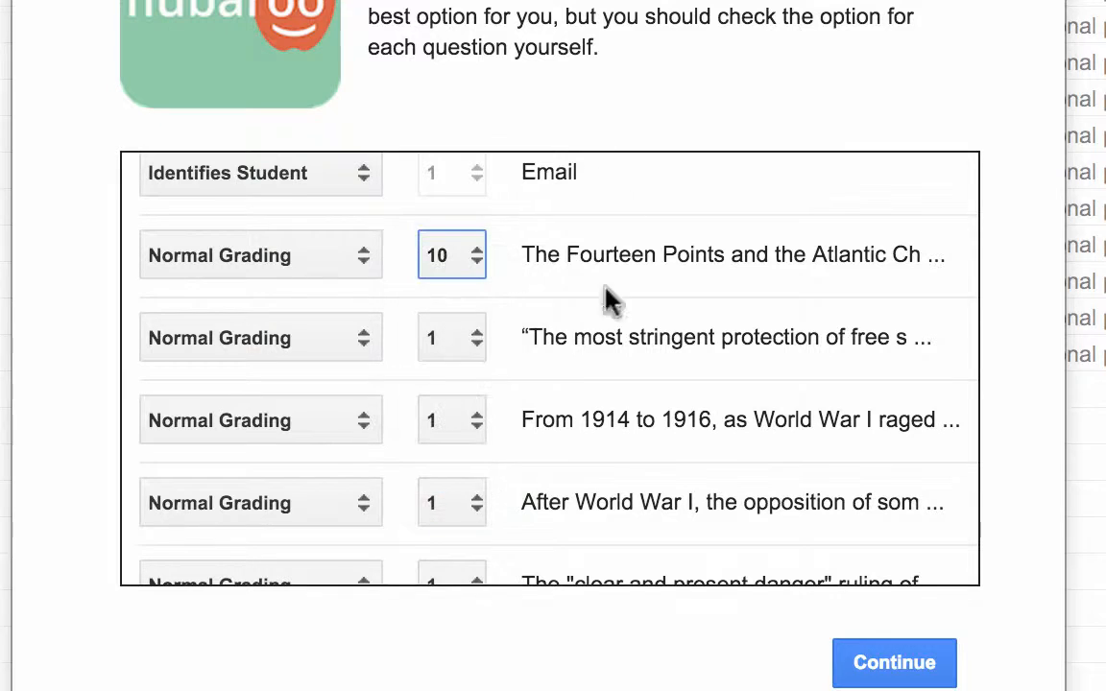
{"action": "left_click", "coordinate": [456, 338]}
{"action": "left_click", "coordinate": [446, 563]}
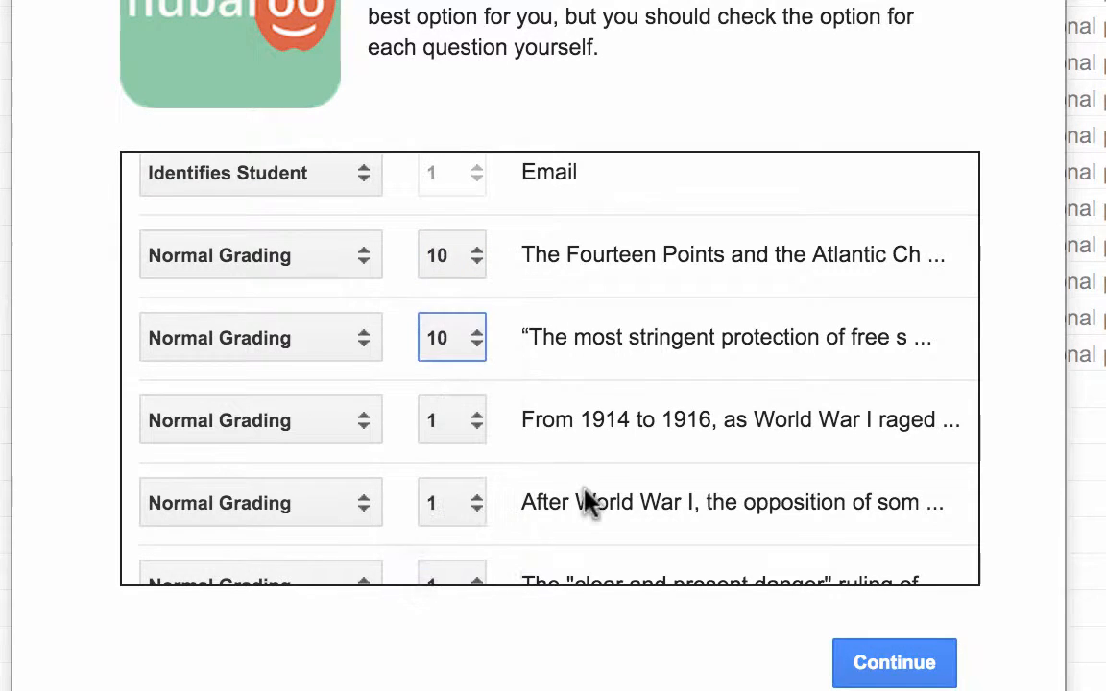
Step: Assign 10 points each to the "From 1914 to 1916" and "After World War I, the opposition" questions
{"action": "scroll", "coordinate": [588, 504], "scroll_direction": "down", "scroll_amount": 3}
{"action": "left_click", "coordinate": [469, 308]}
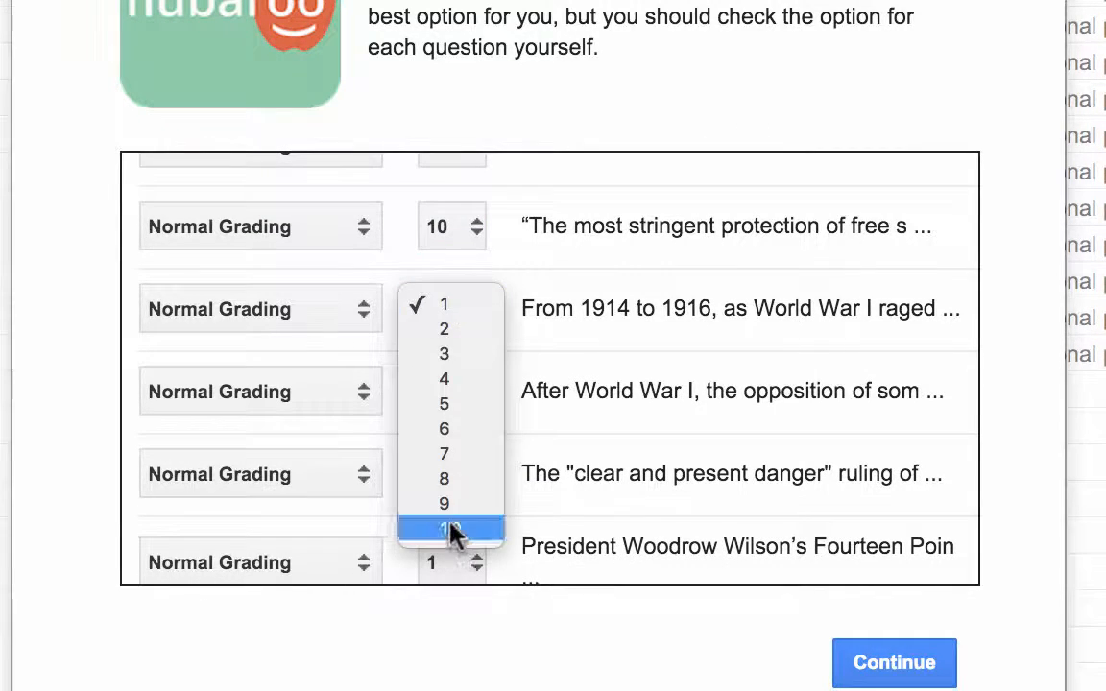
{"action": "left_click", "coordinate": [451, 531]}
{"action": "left_click", "coordinate": [468, 390]}
{"action": "left_click", "coordinate": [460, 610]}
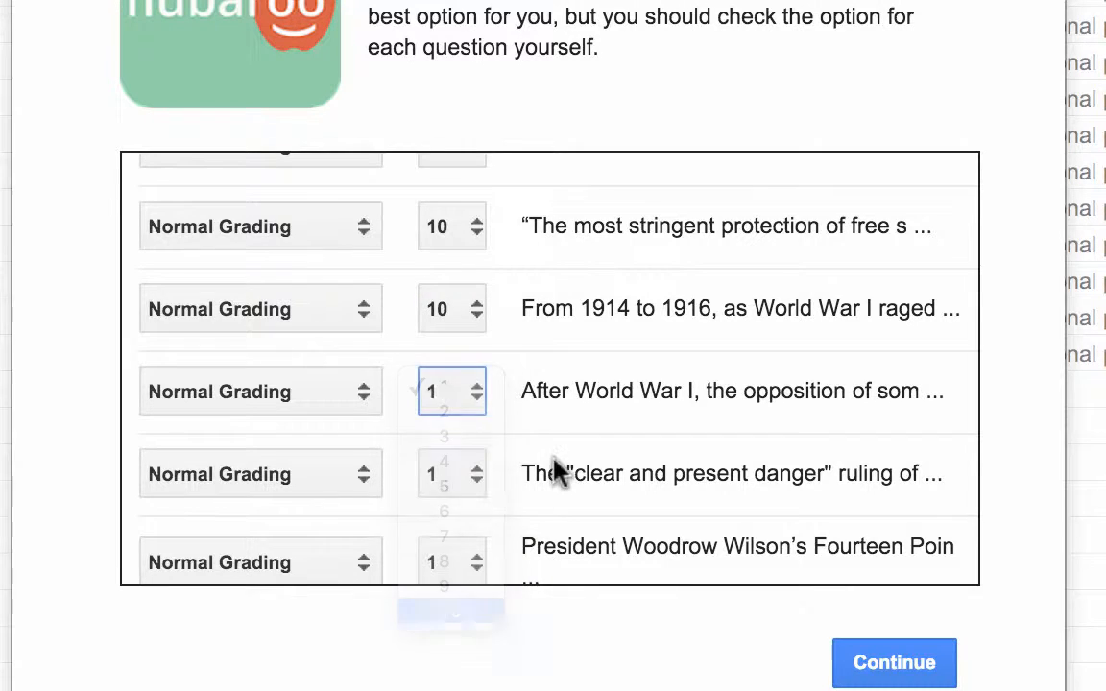
Step: Assign 10 points each to the "clear and present danger" ruling of the Supreme Court question and President Woodrow Wilson's Fourteen Points question
{"action": "scroll", "coordinate": [555, 472], "scroll_direction": "down", "scroll_amount": 6}
{"action": "scroll", "coordinate": [526, 320], "scroll_direction": "up", "scroll_amount": 1}
{"action": "left_click", "coordinate": [453, 173]}
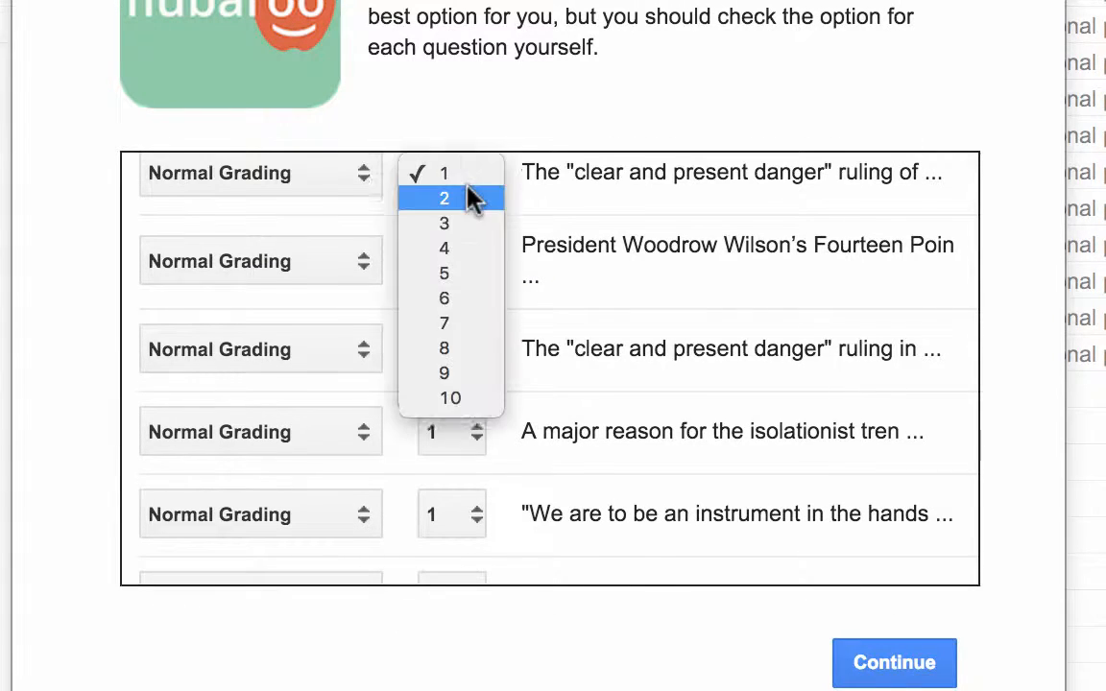
{"action": "left_click", "coordinate": [471, 399]}
{"action": "left_click", "coordinate": [467, 281]}
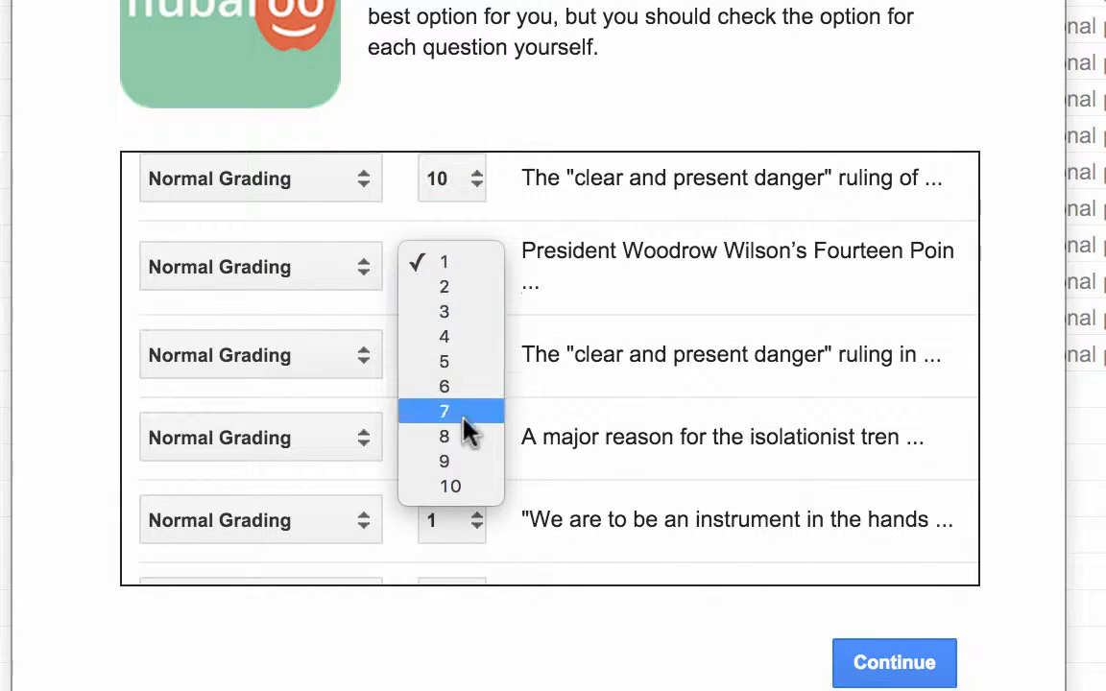
{"action": "left_click", "coordinate": [451, 486]}
Step: Assign 10 points each to the "clear and present danger" ruling in Schenck question and the isolationist trend question
{"action": "scroll", "coordinate": [547, 355], "scroll_direction": "down", "scroll_amount": 2}
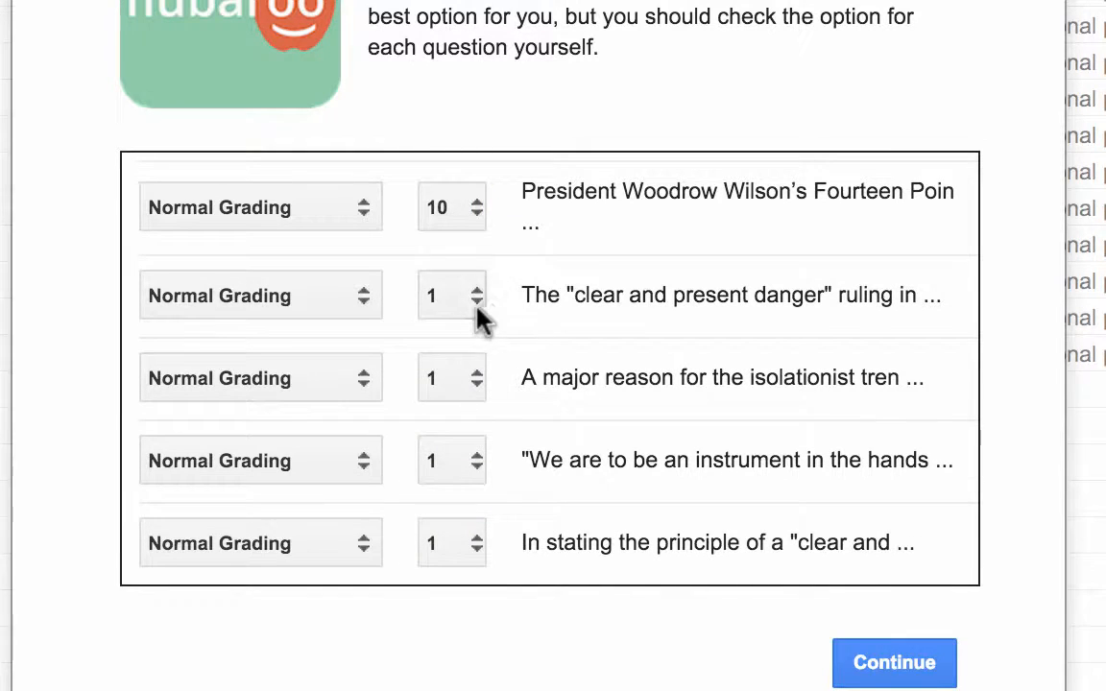
{"action": "left_click", "coordinate": [477, 303]}
{"action": "left_click", "coordinate": [451, 516]}
{"action": "left_click", "coordinate": [464, 378]}
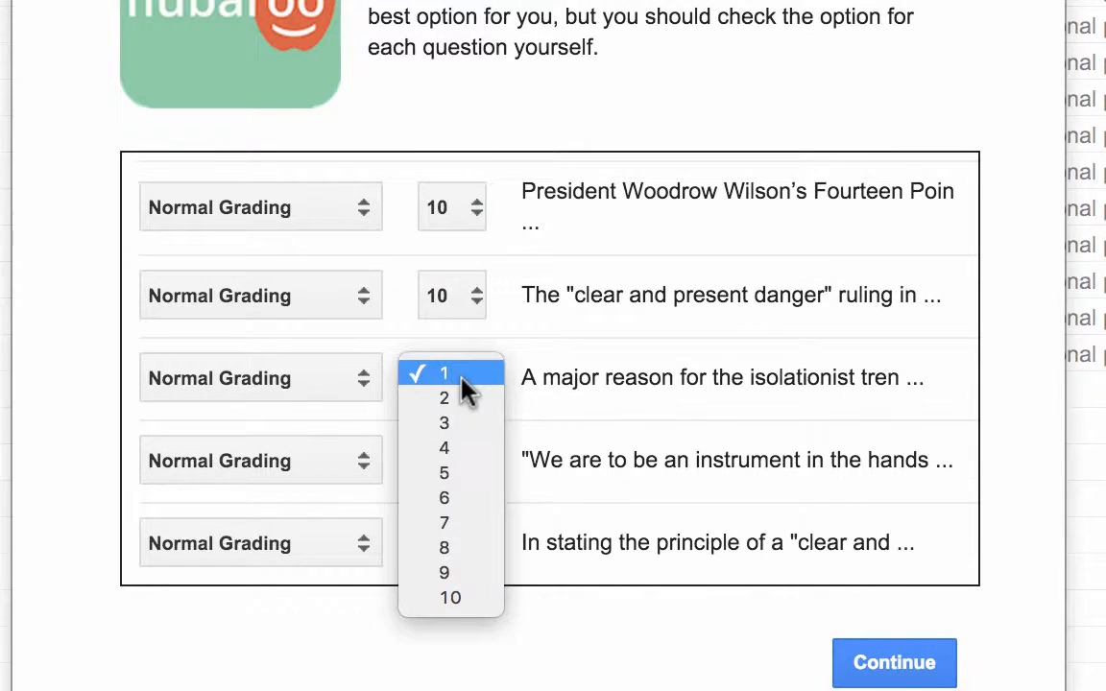
{"action": "left_click", "coordinate": [459, 597]}
Step: Assign 10 points each to the "We are to be an instrument" and "In stating the principle" questions, and continue to answer key selection
{"action": "left_click", "coordinate": [466, 460]}
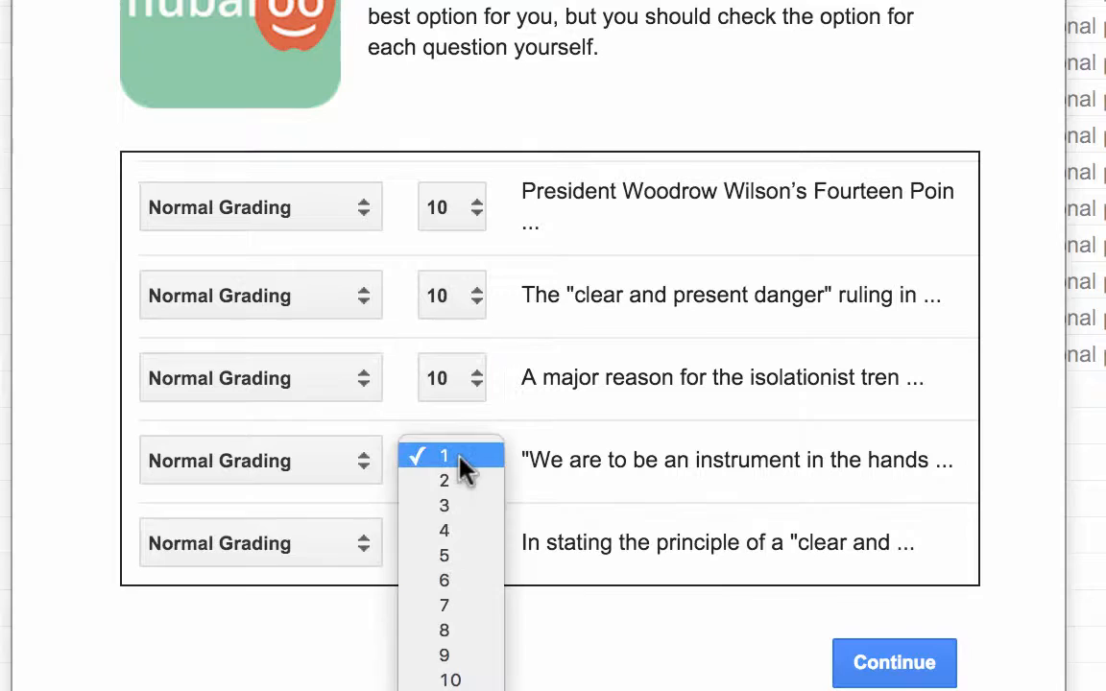
{"action": "left_click", "coordinate": [459, 680]}
{"action": "left_click", "coordinate": [464, 543]}
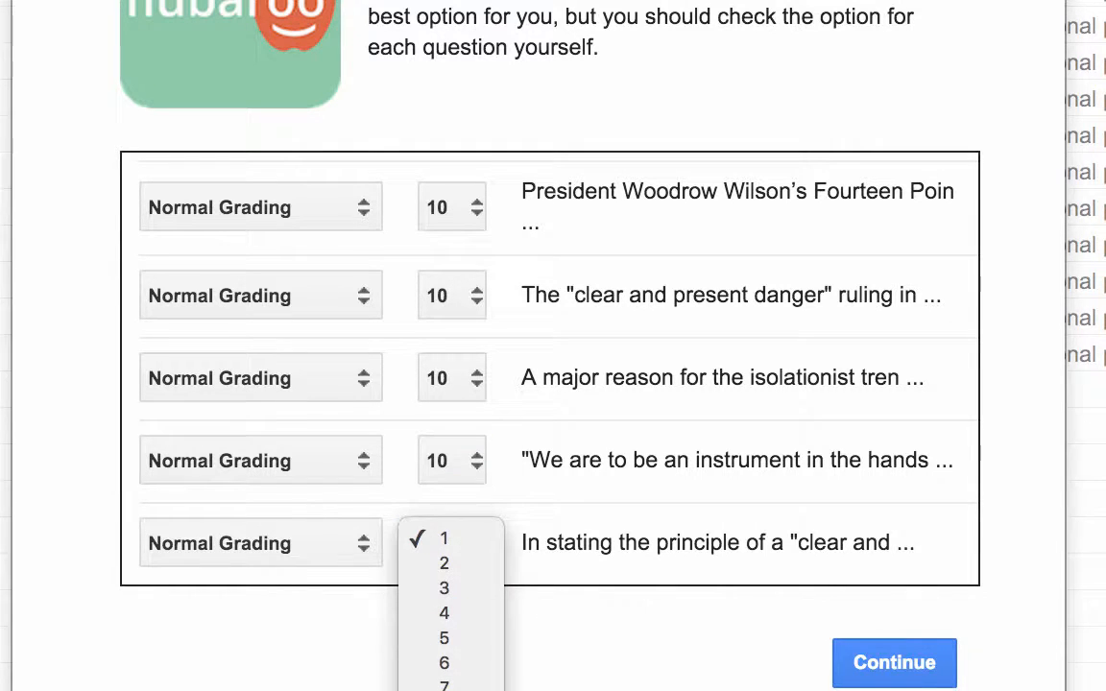
{"action": "left_click", "coordinate": [455, 690]}
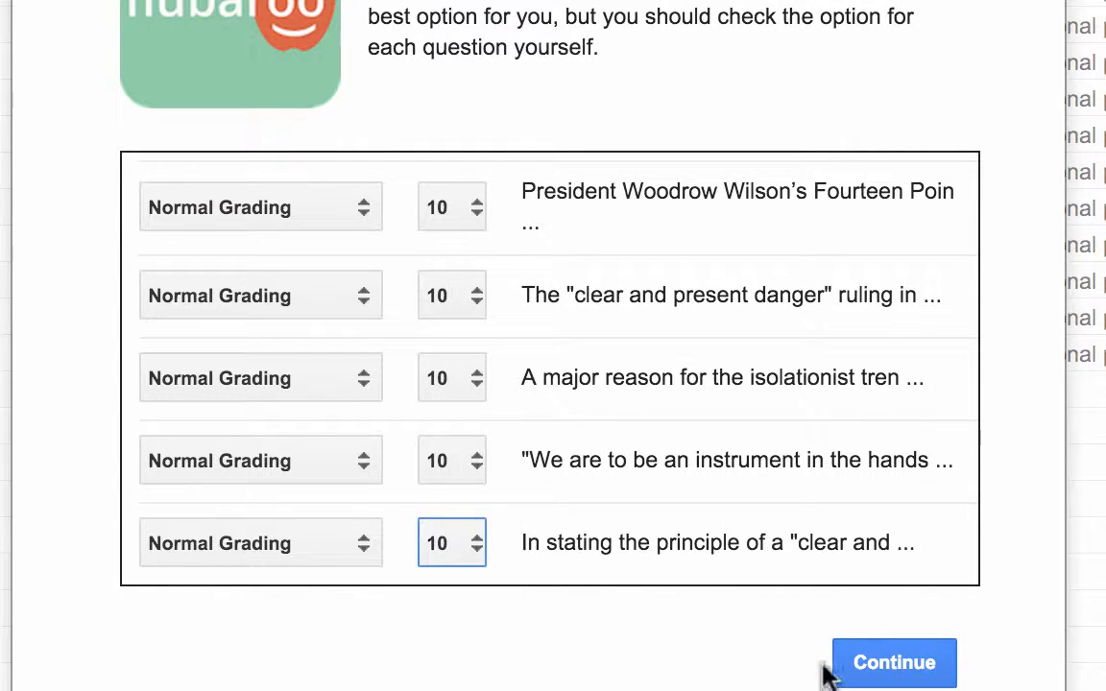
{"action": "left_click", "coordinate": [851, 662]}
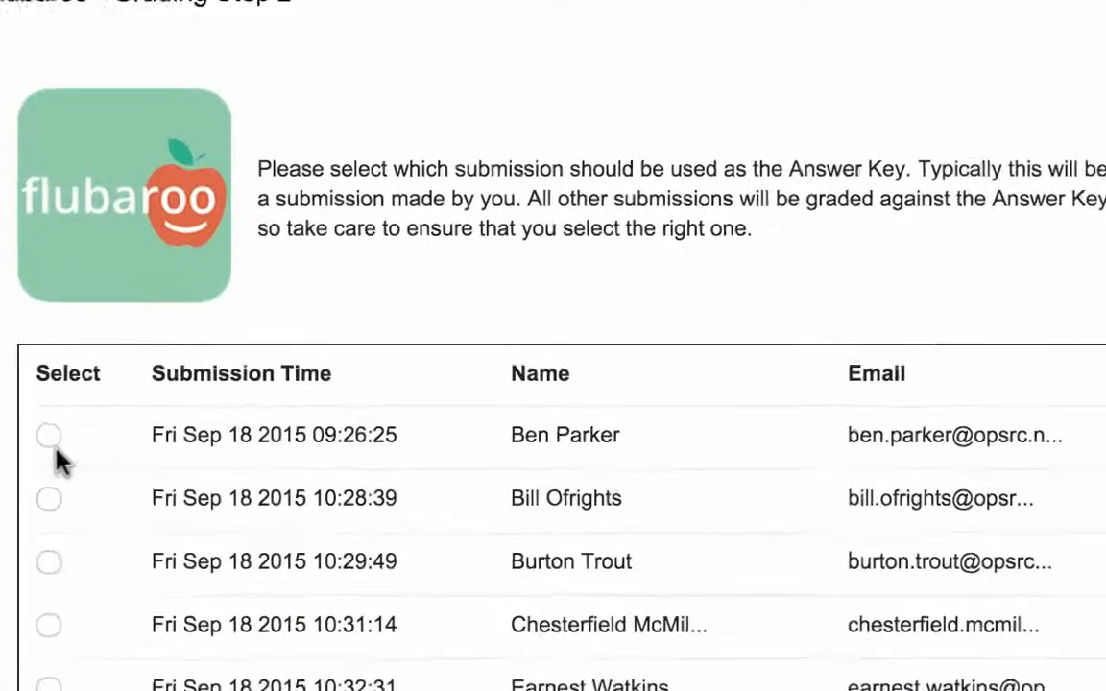
Step: Use the teacher's own submission, the earliest one listed, as the Answer Key, run the grading and dismiss the completion notice
{"action": "left_click", "coordinate": [310, 387]}
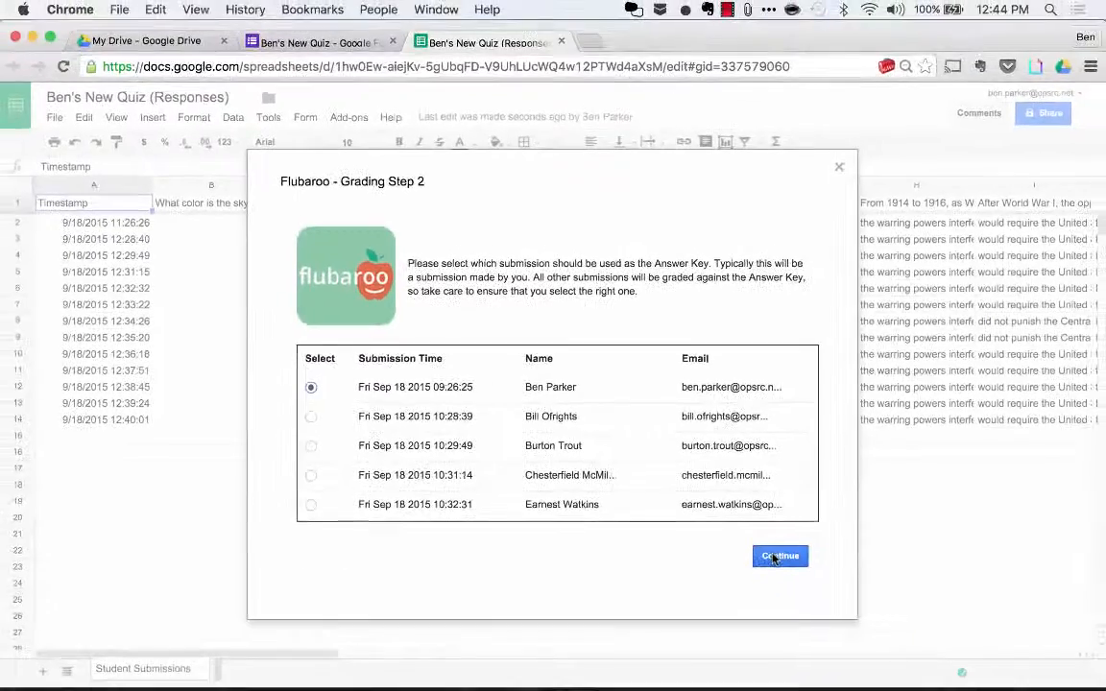
{"action": "left_click", "coordinate": [775, 557]}
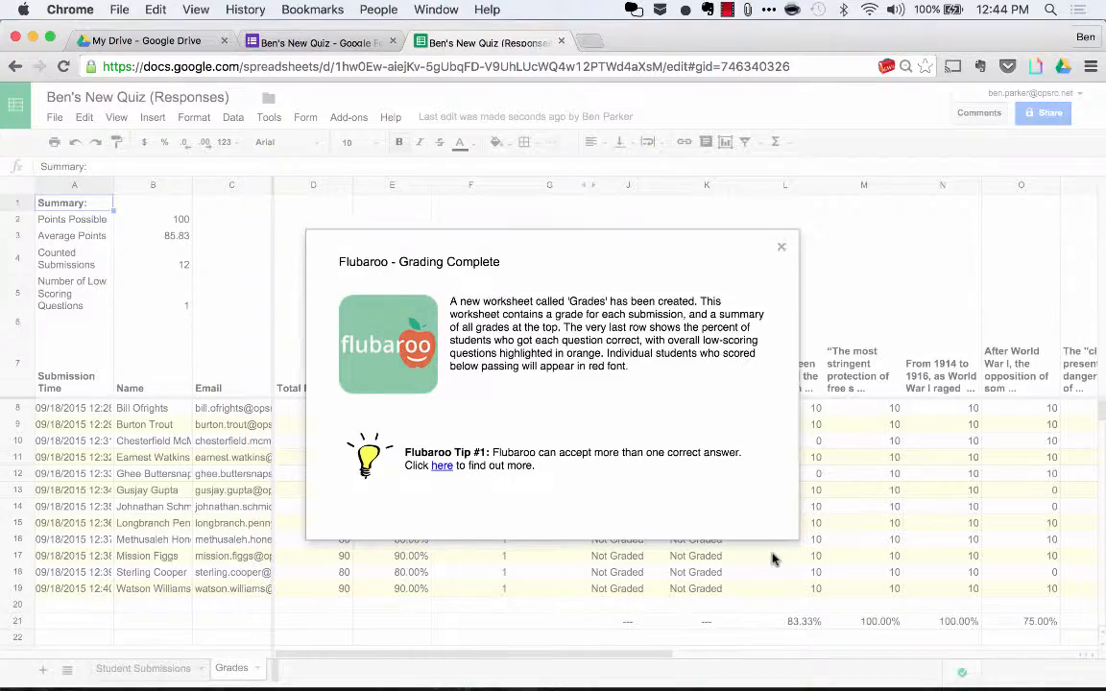
{"action": "left_click", "coordinate": [782, 251]}
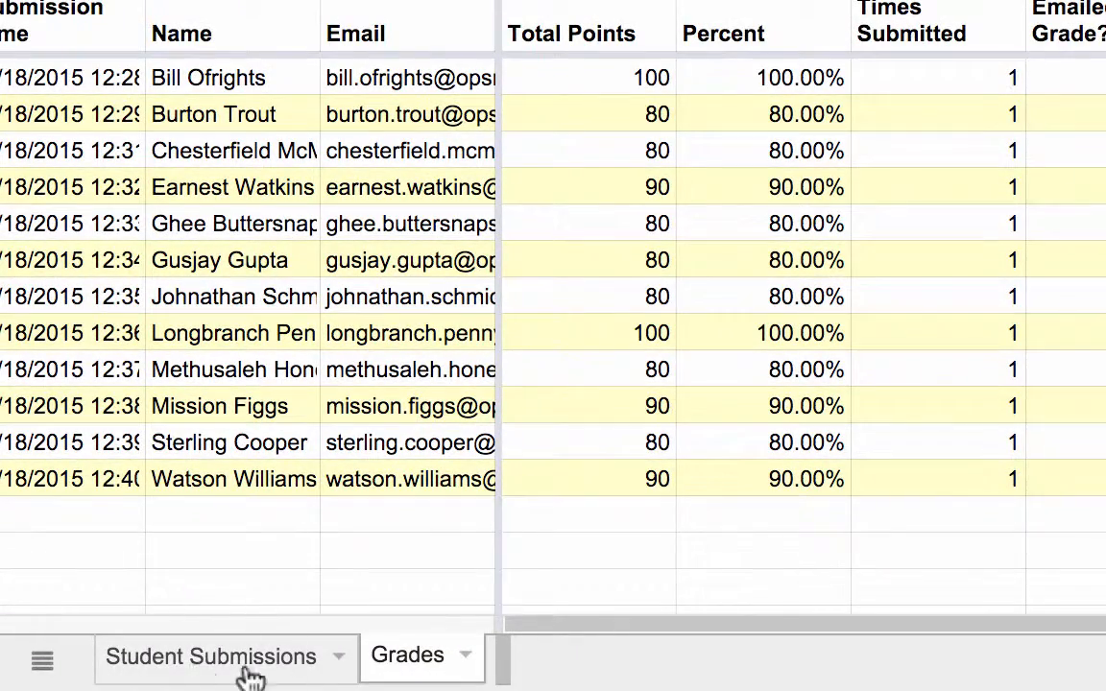
Step: Look over the original student submissions, then examine the Grades sheet for each student's totals, points per question and percent correct per question
{"action": "left_click", "coordinate": [278, 662]}
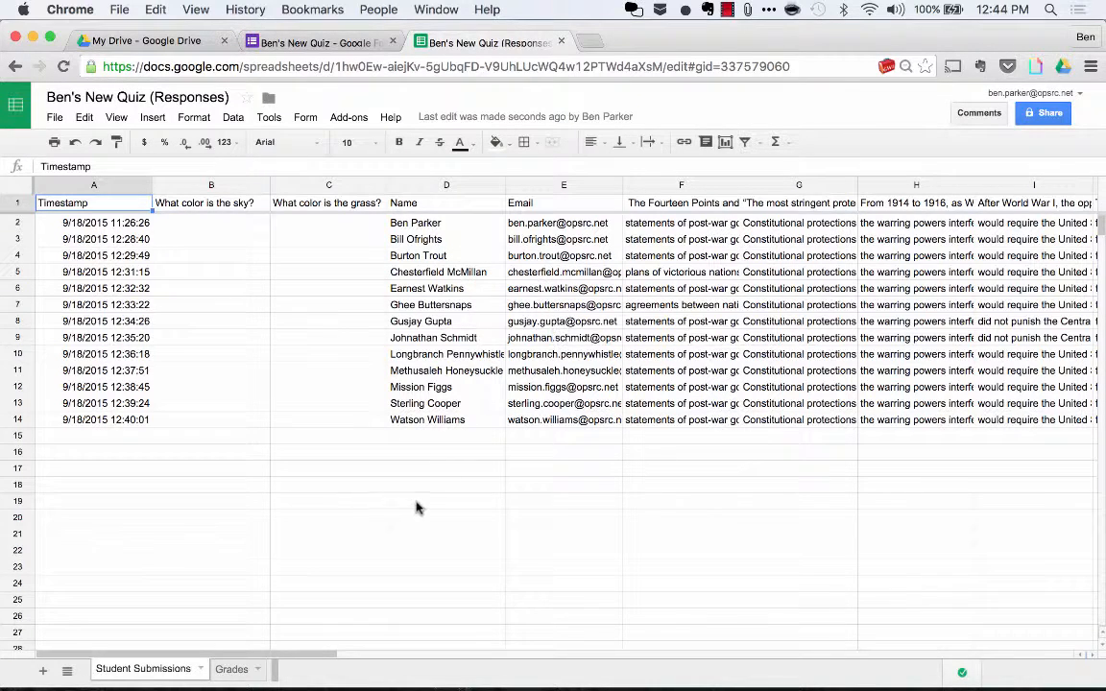
{"action": "left_click", "coordinate": [232, 668]}
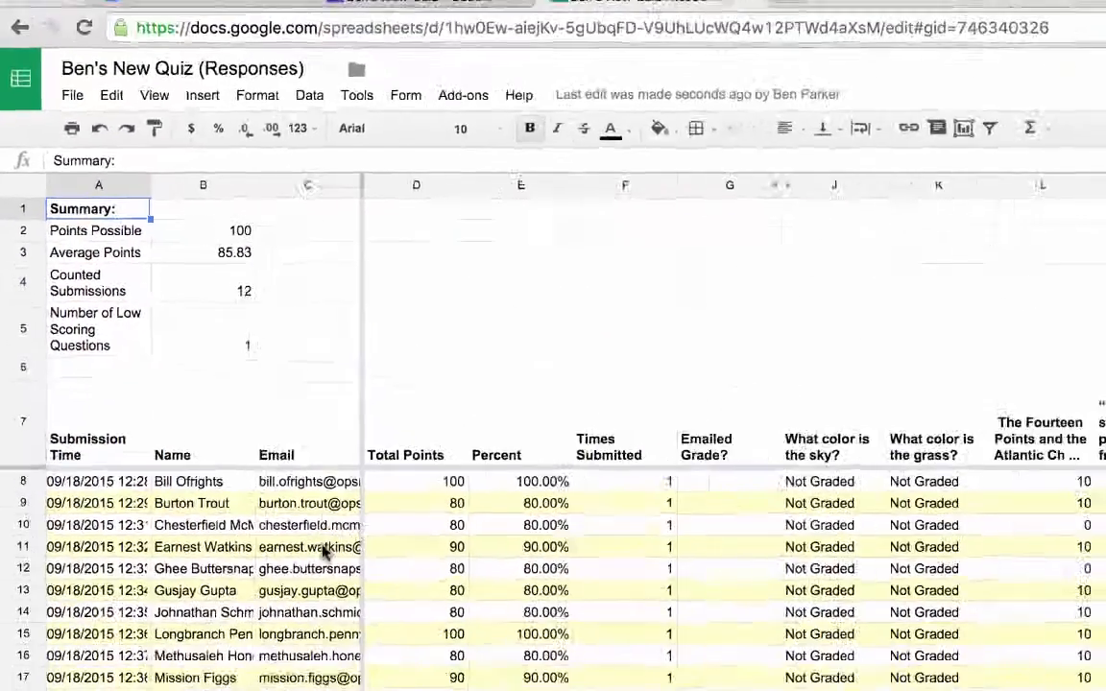
{"action": "scroll", "coordinate": [244, 461], "scroll_direction": "right", "scroll_amount": 2}
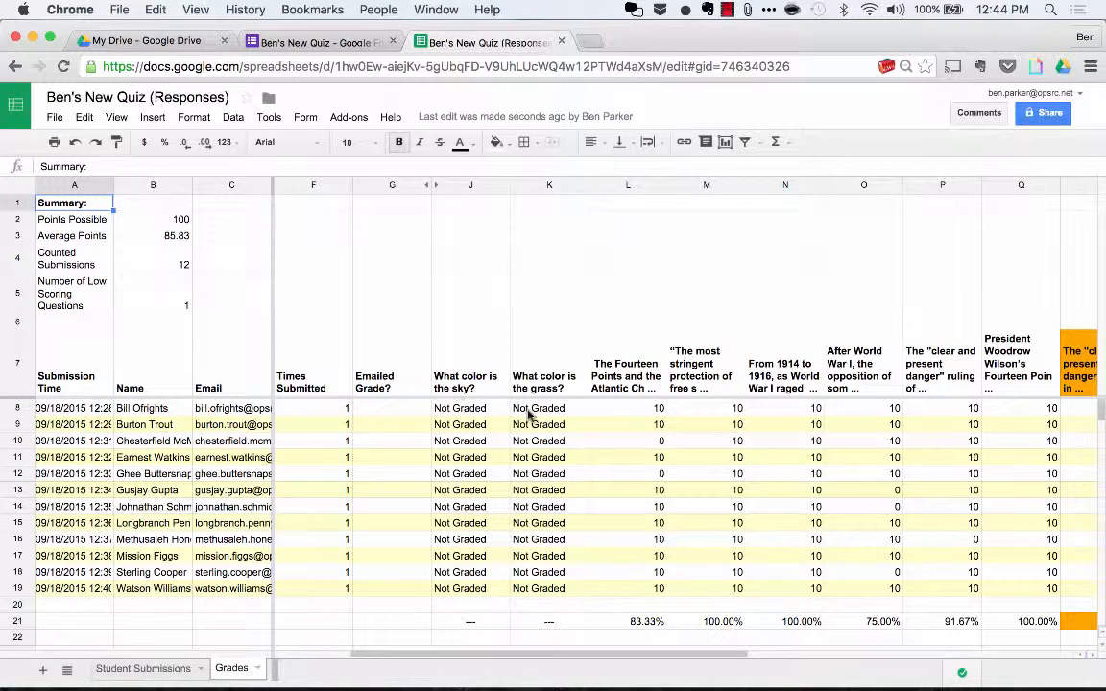
{"action": "scroll", "coordinate": [526, 413], "scroll_direction": "right", "scroll_amount": 5}
{"action": "scroll", "coordinate": [526, 413], "scroll_direction": "left", "scroll_amount": 2}
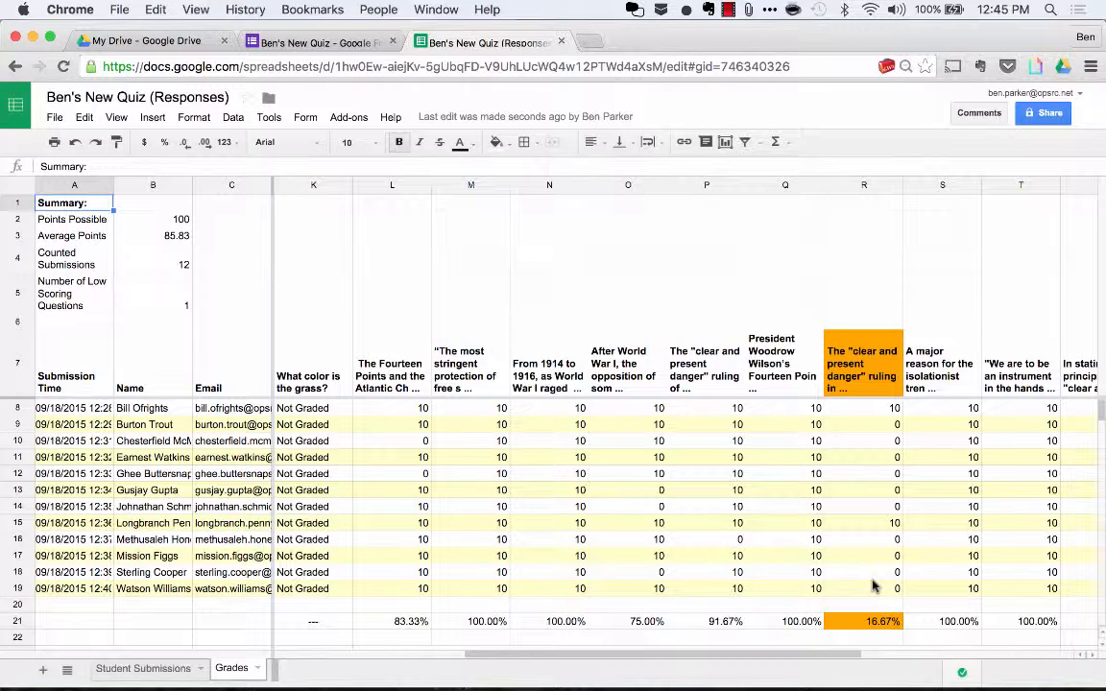
{"action": "scroll", "coordinate": [843, 445], "scroll_direction": "right", "scroll_amount": 1}
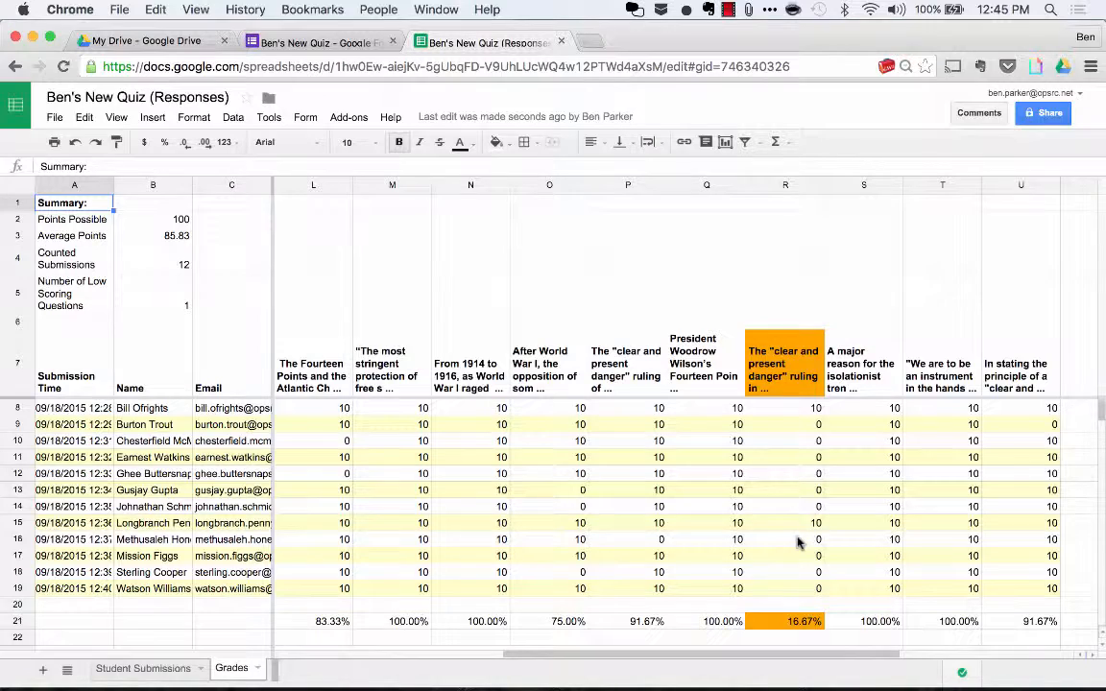
{"action": "scroll", "coordinate": [797, 542], "scroll_direction": "right", "scroll_amount": 2}
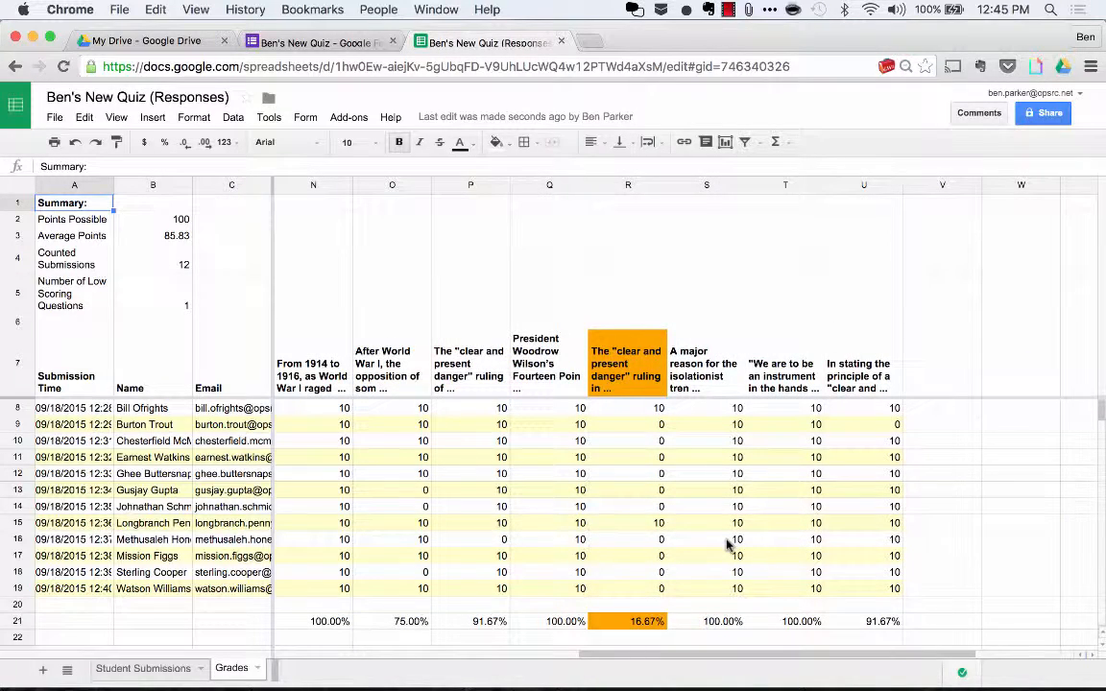
{"action": "scroll", "coordinate": [596, 623], "scroll_direction": "left", "scroll_amount": 8}
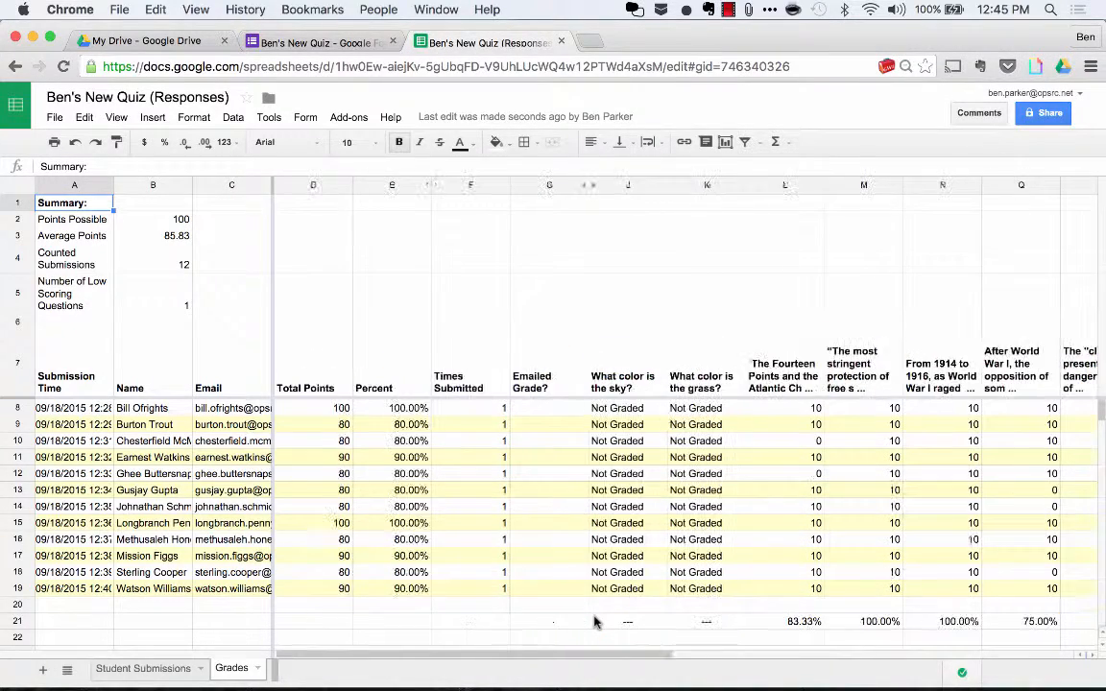
{"action": "scroll", "coordinate": [538, 624], "scroll_direction": "right", "scroll_amount": 5}
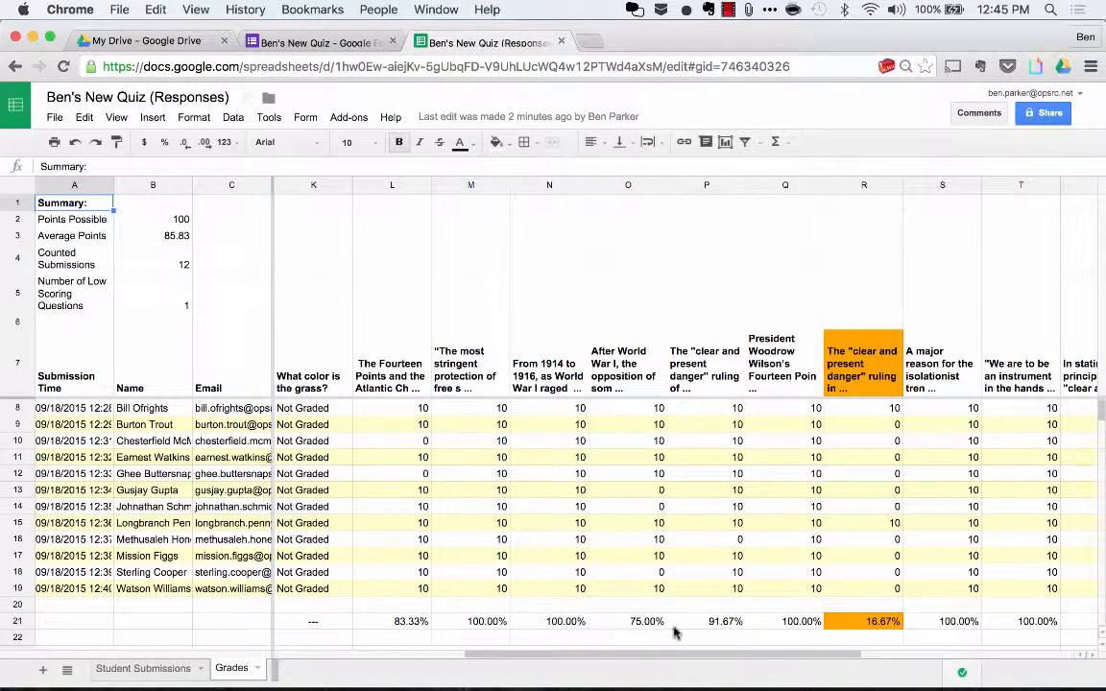
{"action": "scroll", "coordinate": [675, 633], "scroll_direction": "right", "scroll_amount": 4}
{"action": "scroll", "coordinate": [672, 629], "scroll_direction": "left", "scroll_amount": 8}
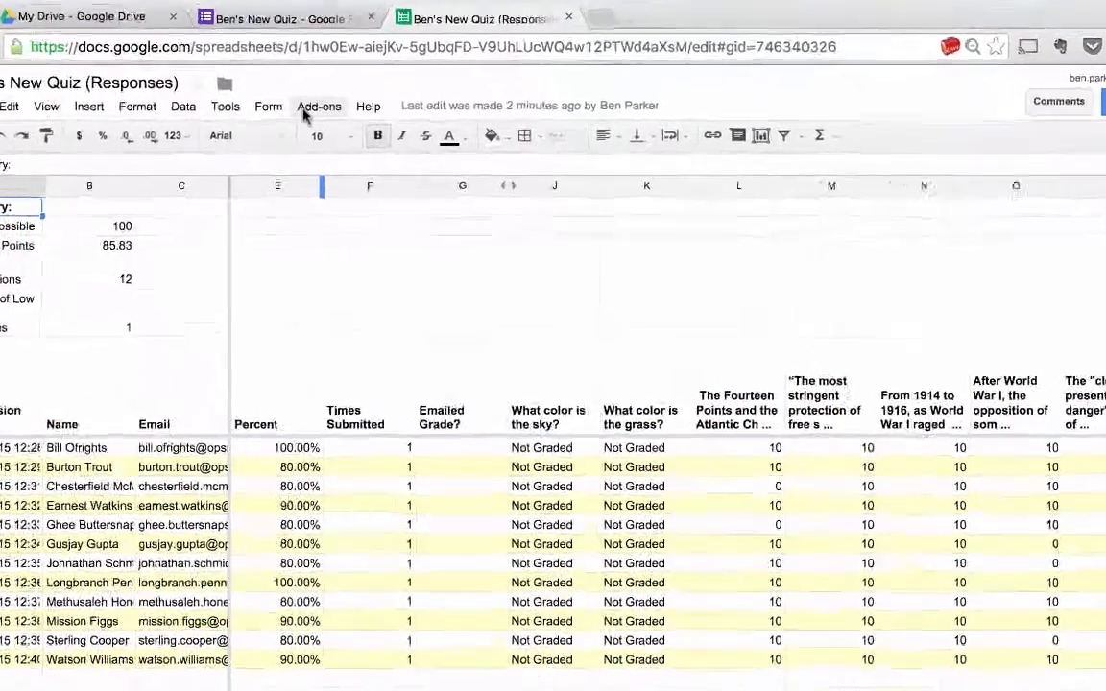
Step: Start emailing grades with Flubaroo, using Email as the address question and including the list of questions and scores without the answer key
{"action": "left_click", "coordinate": [346, 118]}
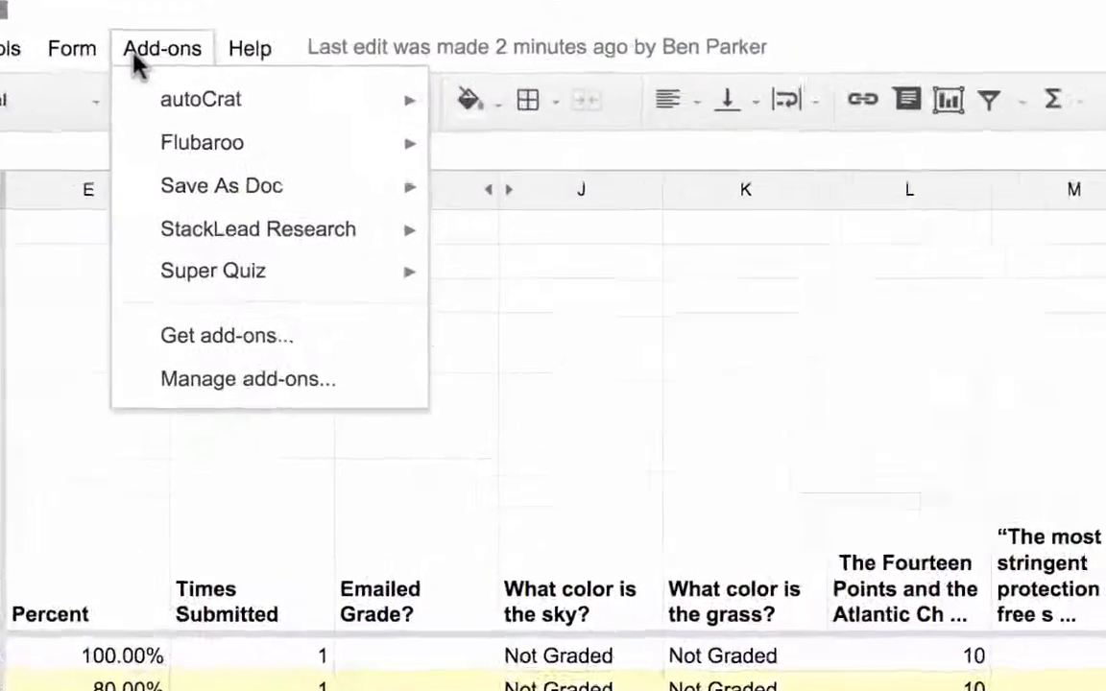
{"action": "mouse_move", "coordinate": [148, 131]}
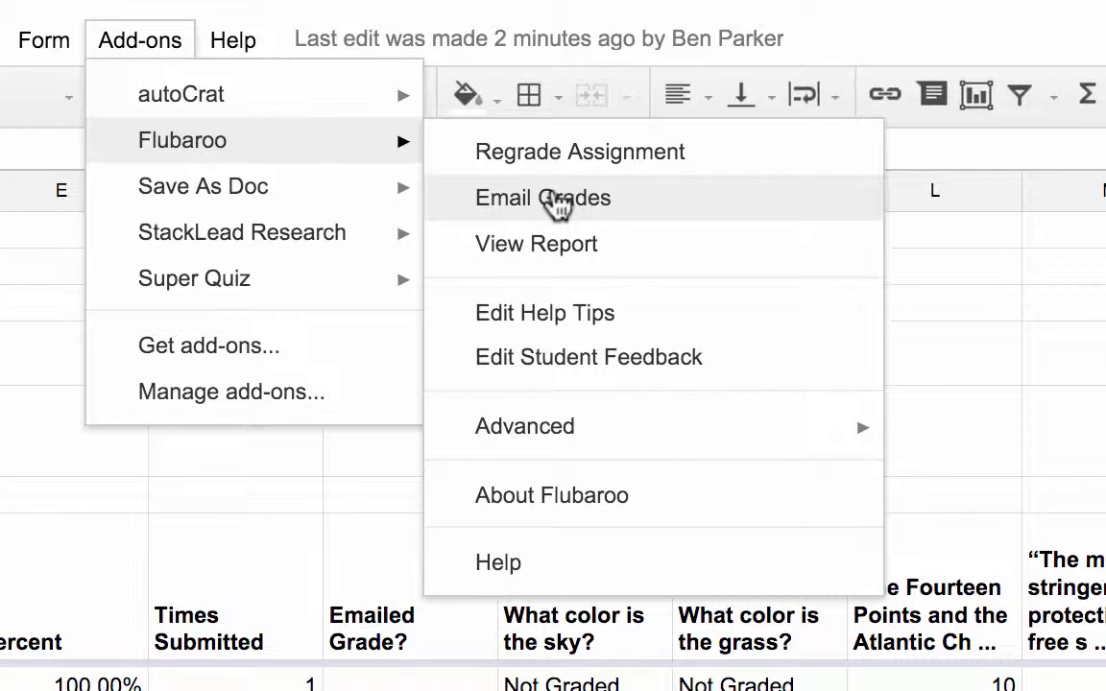
{"action": "left_click", "coordinate": [557, 204]}
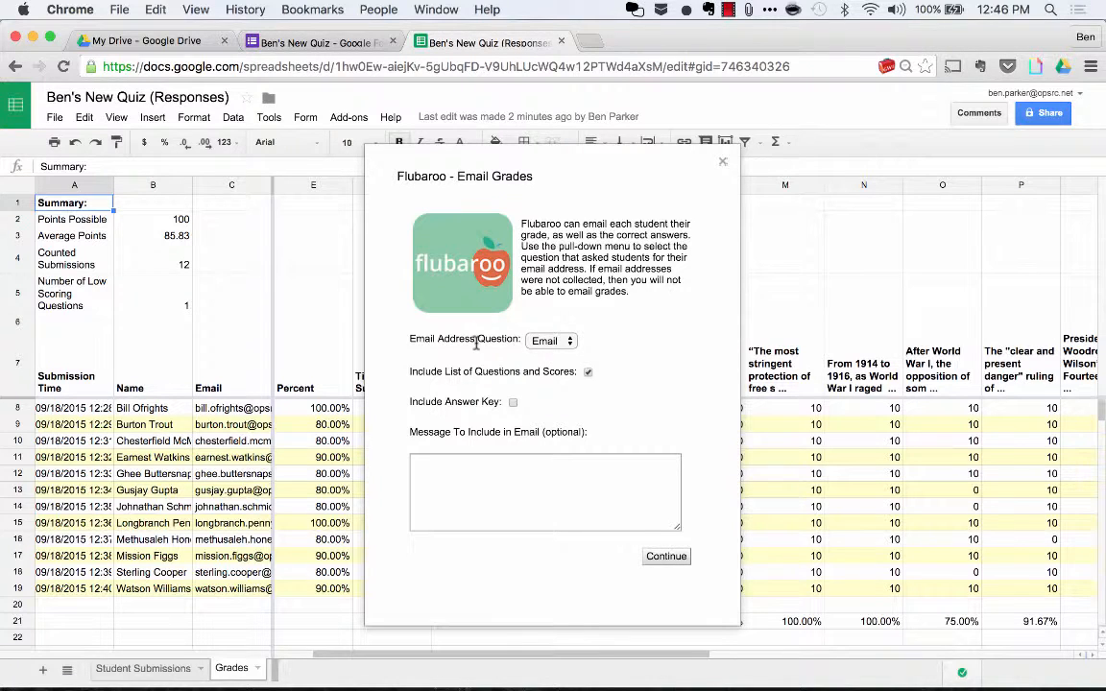
{"action": "left_click", "coordinate": [553, 341]}
{"action": "left_click", "coordinate": [553, 341]}
{"action": "left_click", "coordinate": [587, 373]}
Step: Add the message "Great job today students!!" to the grade emails, send them and dismiss the notification
{"action": "left_click", "coordinate": [505, 494]}
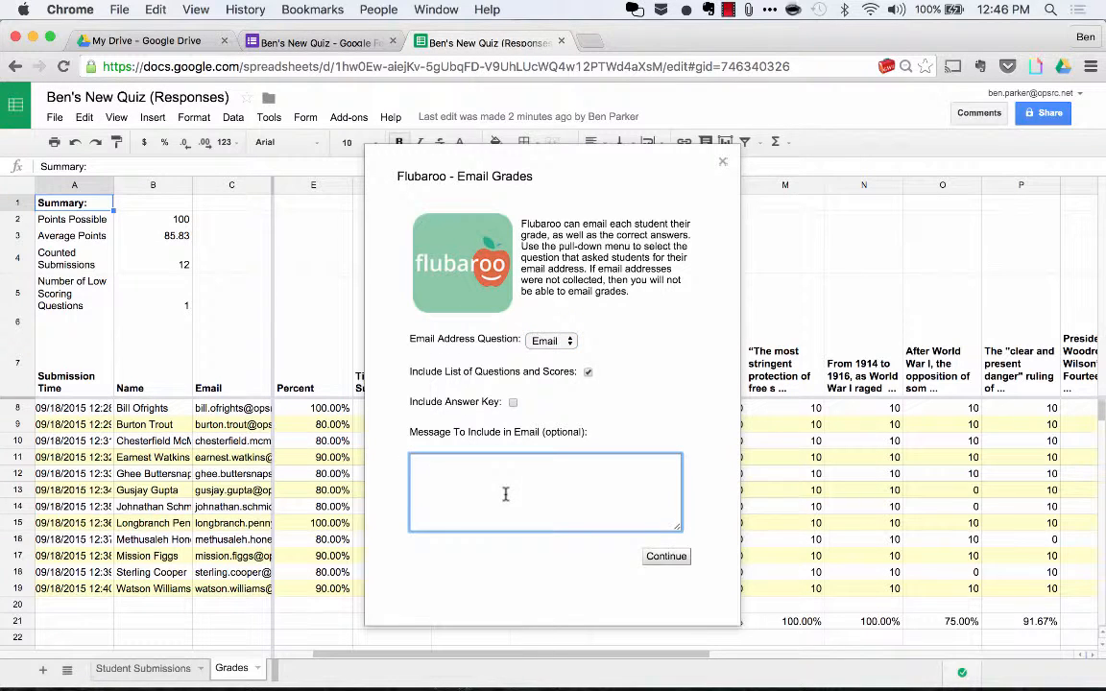
{"action": "type", "text": "Great job today students!!"}
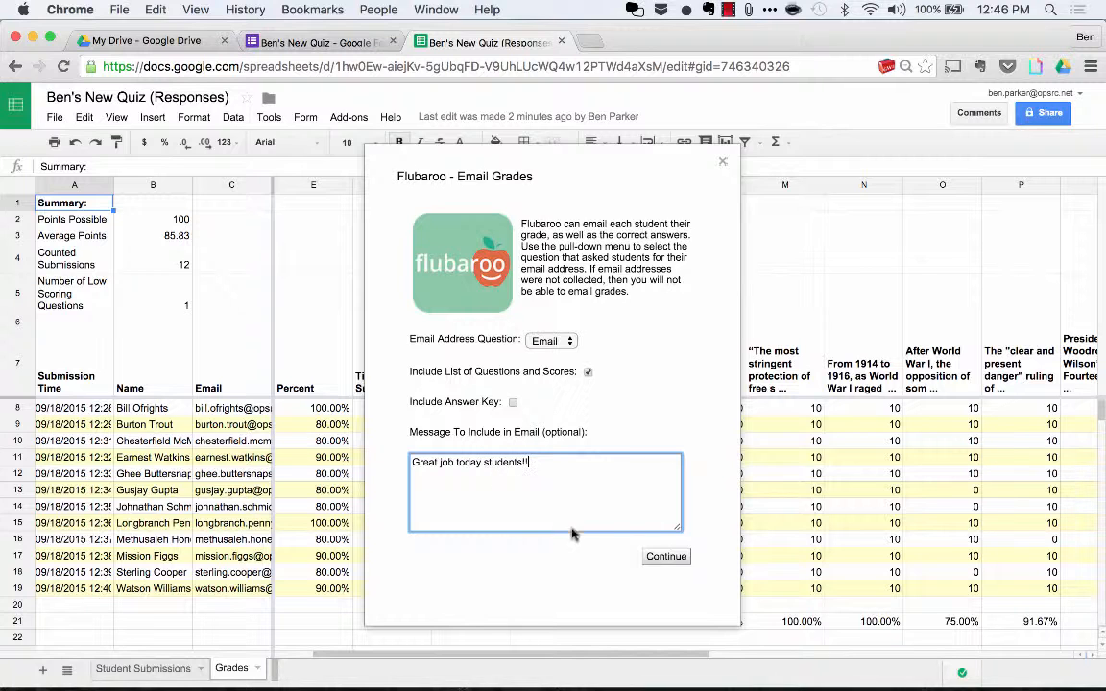
{"action": "left_click", "coordinate": [655, 559]}
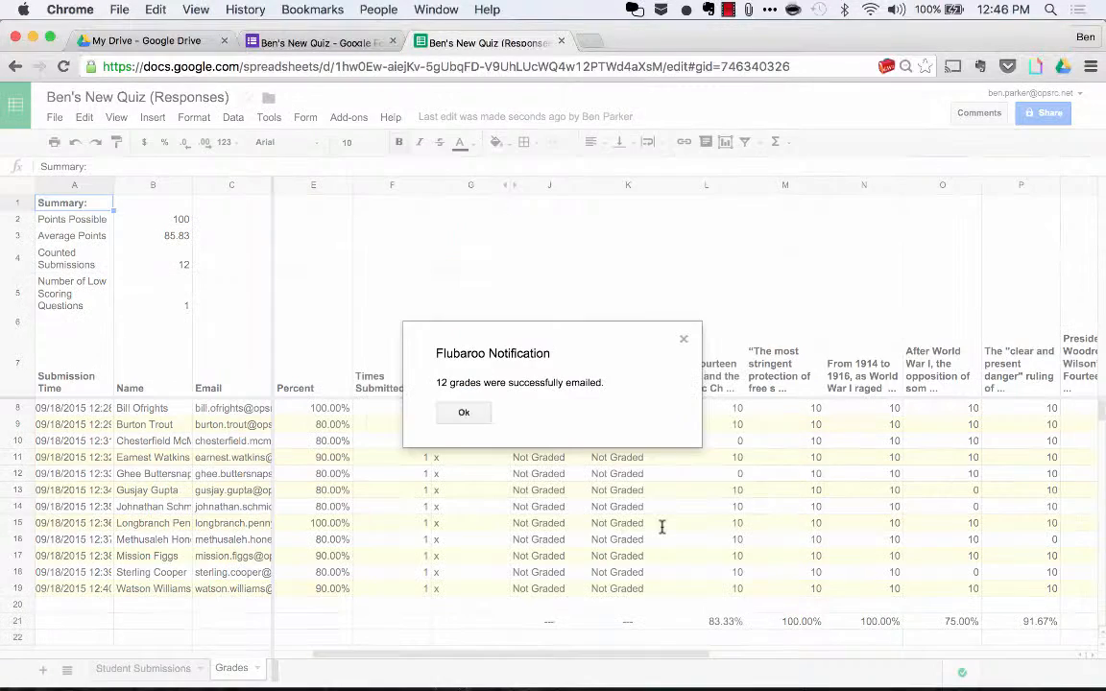
{"action": "left_click", "coordinate": [464, 413]}
Step: Check the Emailed Grade? column for the students and review the question scores across the Grades sheet
{"action": "left_click", "coordinate": [446, 408]}
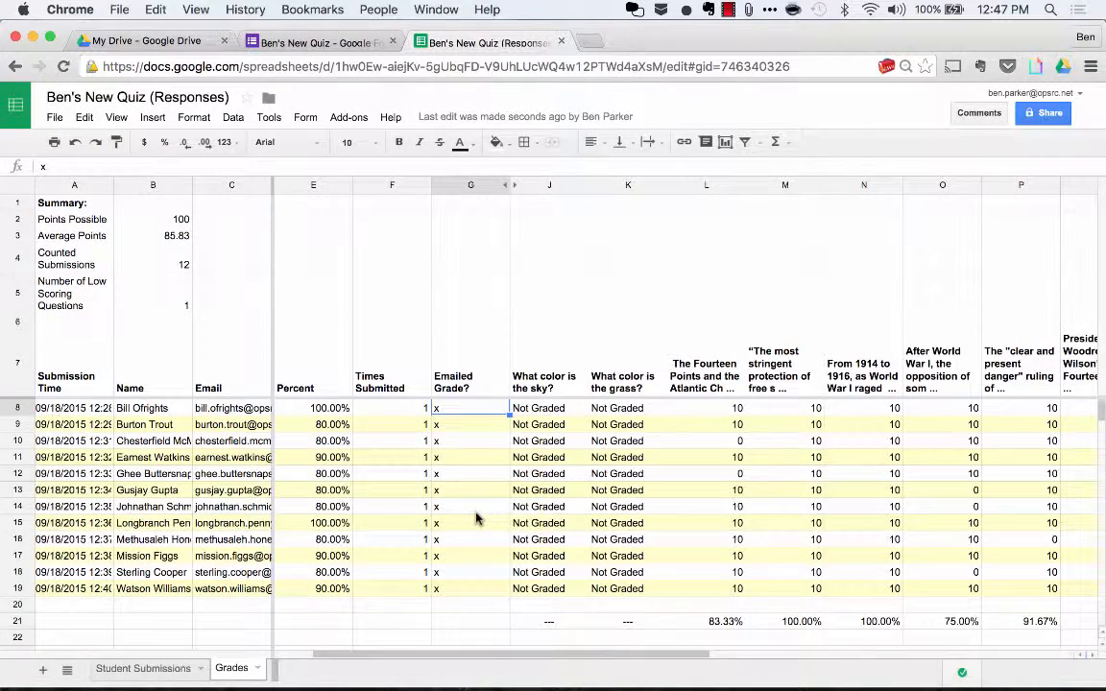
{"action": "scroll", "coordinate": [475, 524], "scroll_direction": "right", "scroll_amount": 10}
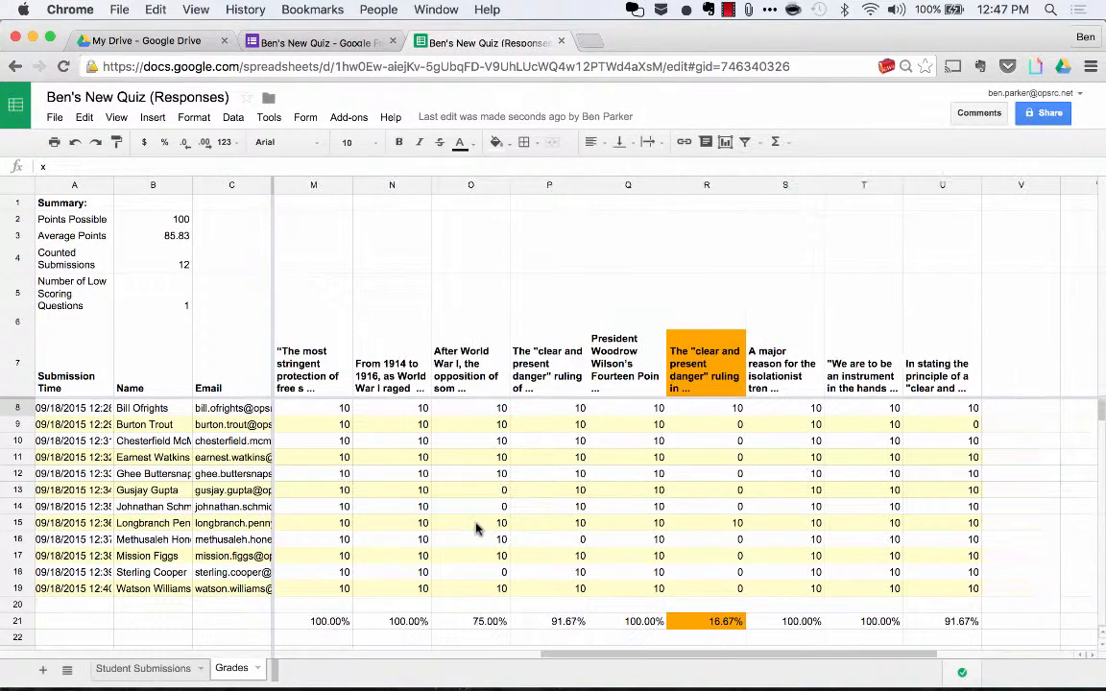
{"action": "scroll", "coordinate": [475, 528], "scroll_direction": "down", "scroll_amount": 2}
{"action": "scroll", "coordinate": [475, 528], "scroll_direction": "up", "scroll_amount": 2}
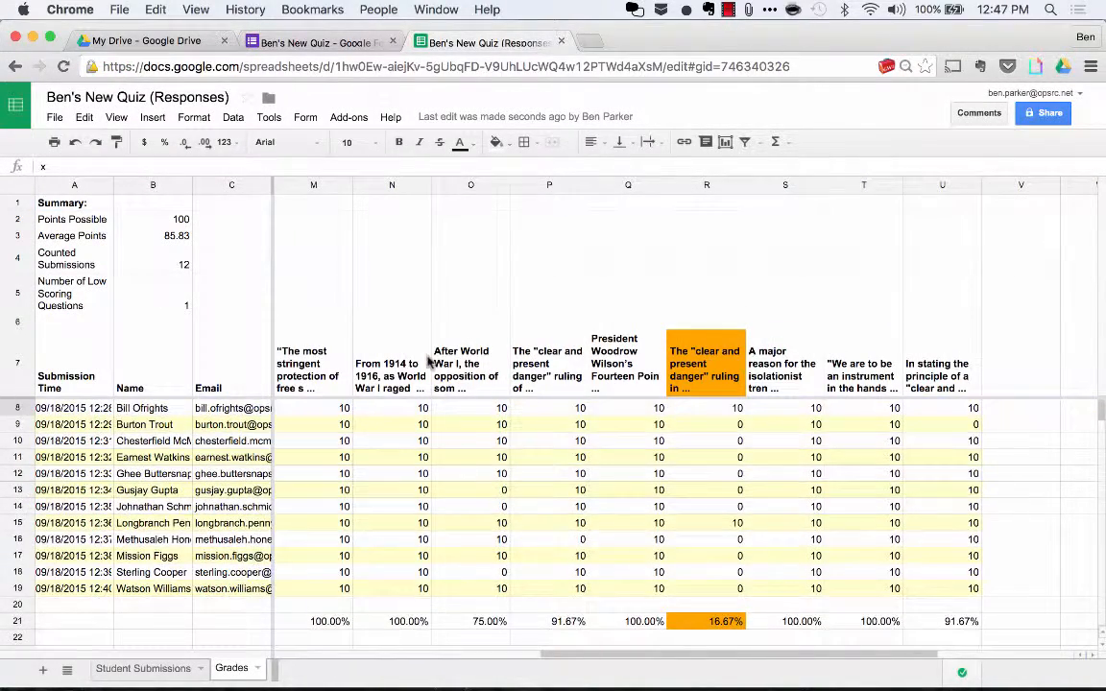